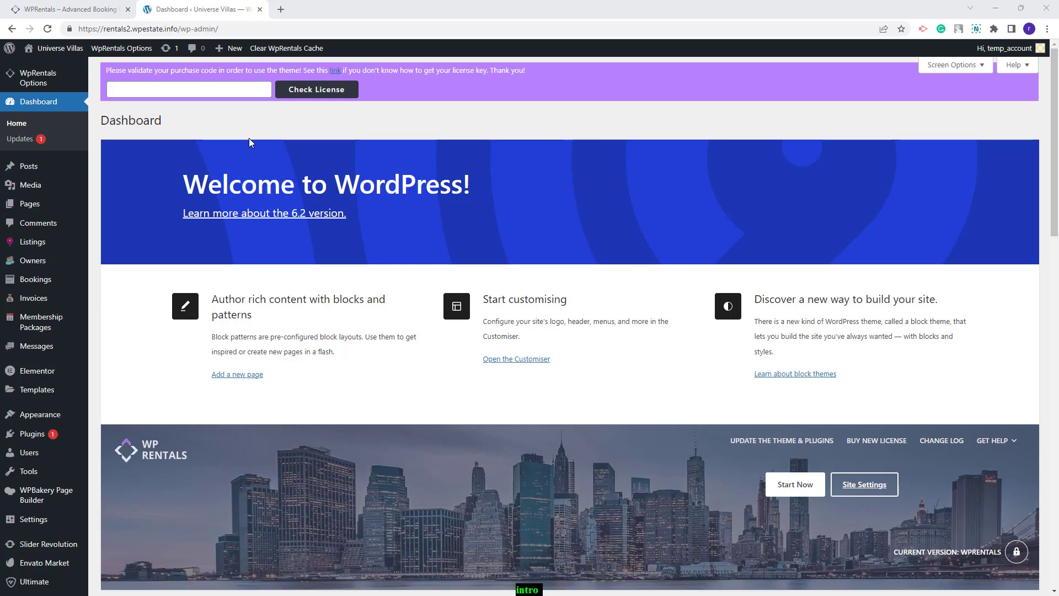
Paste the WpRentals purchase code into the Dashboard notice field and validate it with Check License.
right_click(114, 90)
left_click(137, 175)
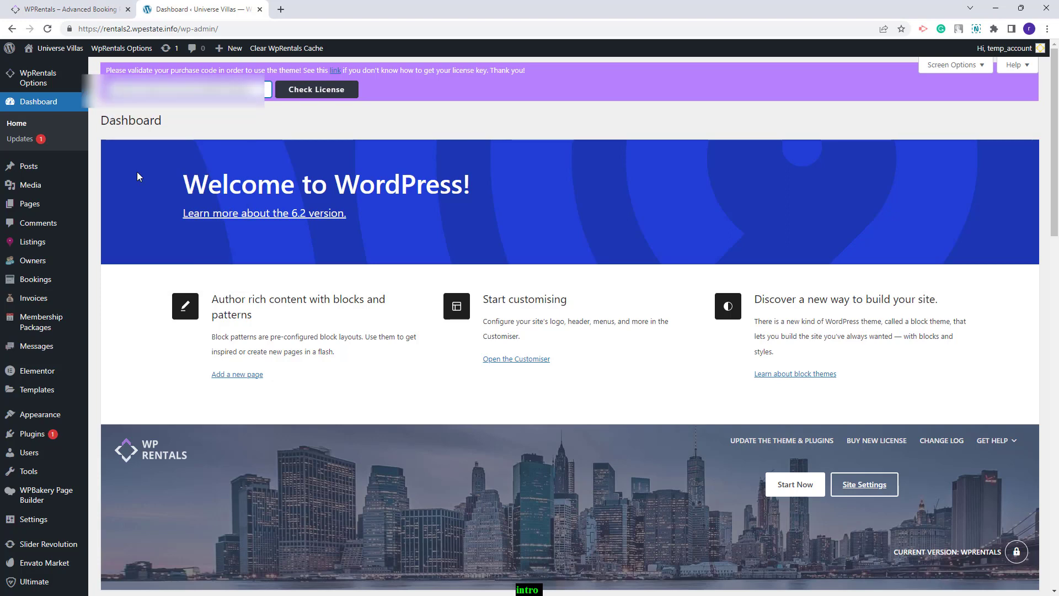
left_click(323, 92)
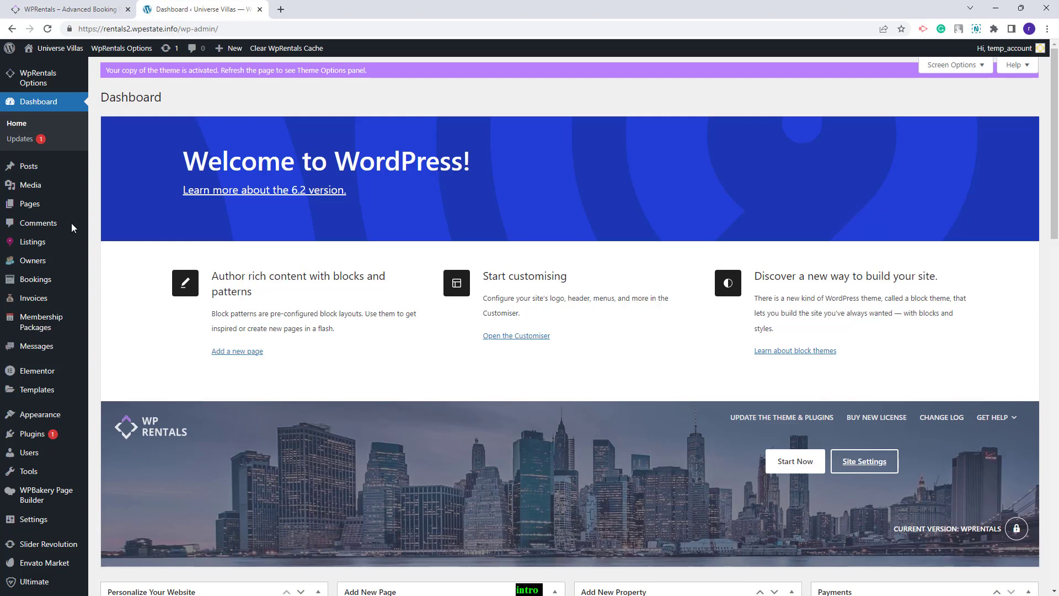
Search the plugin directory for 'svg', then install and activate SVG Support.
left_click(32, 434)
left_click(163, 79)
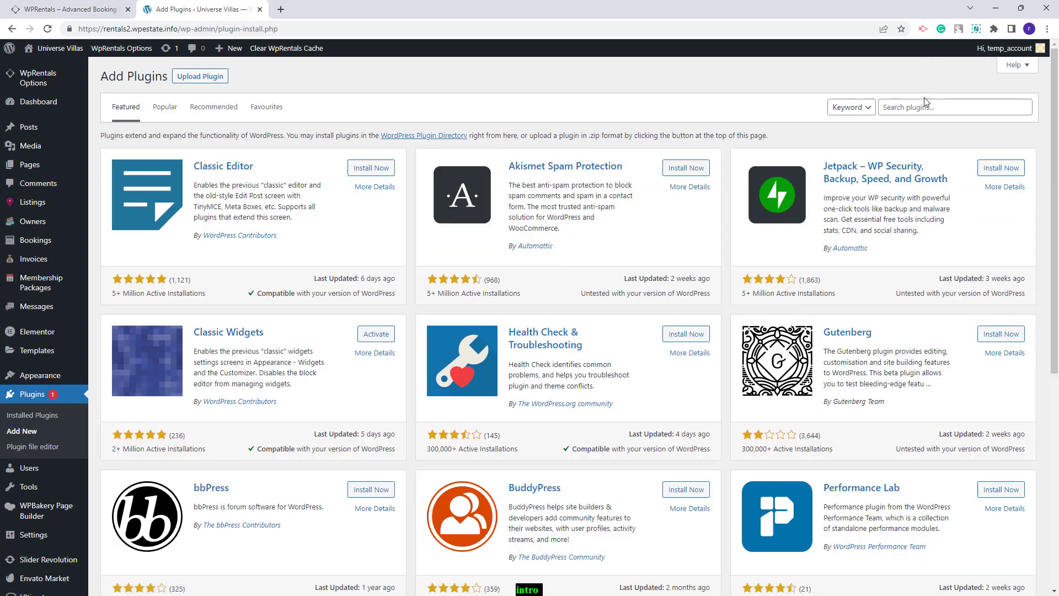
left_click(923, 109)
type("svg")
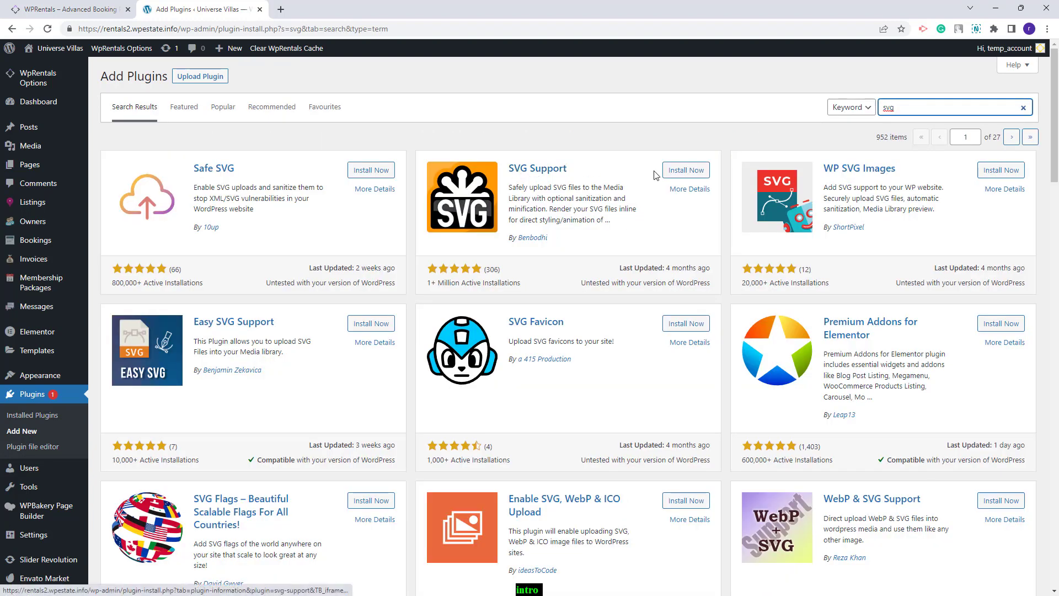
left_click(702, 171)
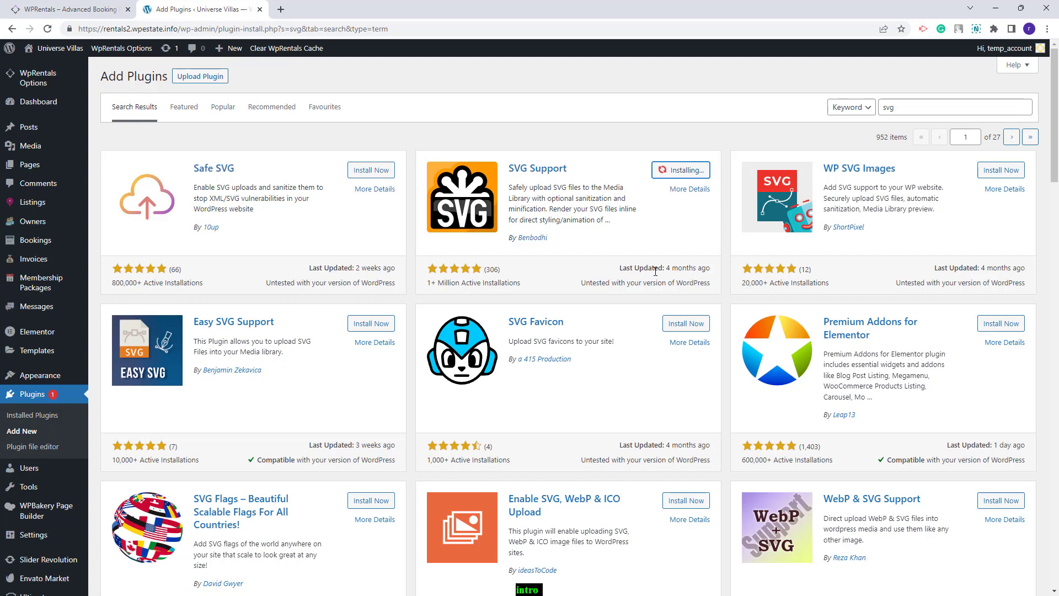
left_click(682, 175)
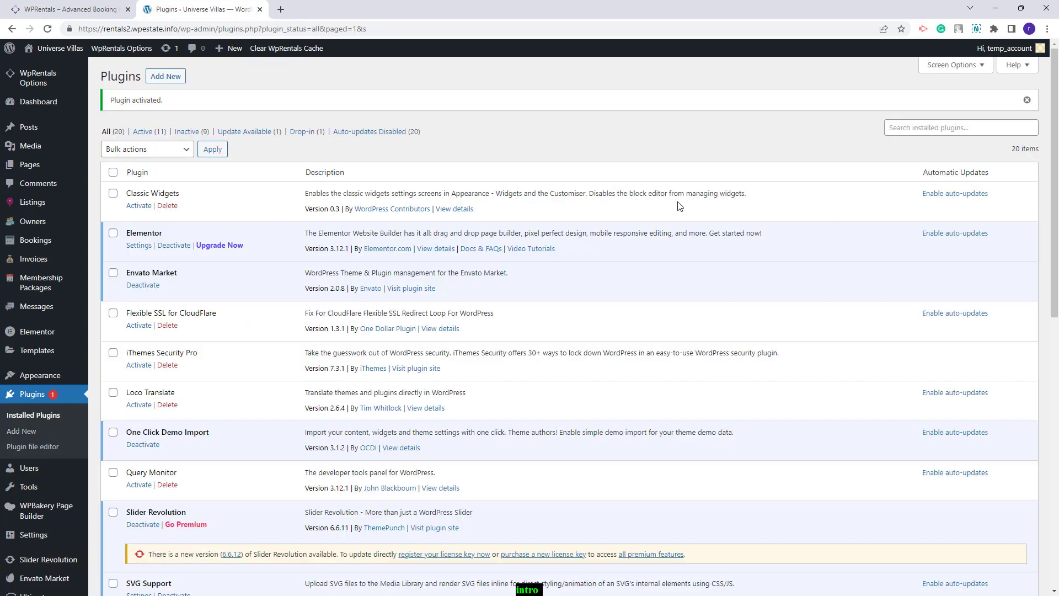
Import the WpRentals Main Demo without extra plugins and view the resulting site.
mouse_move(36, 87)
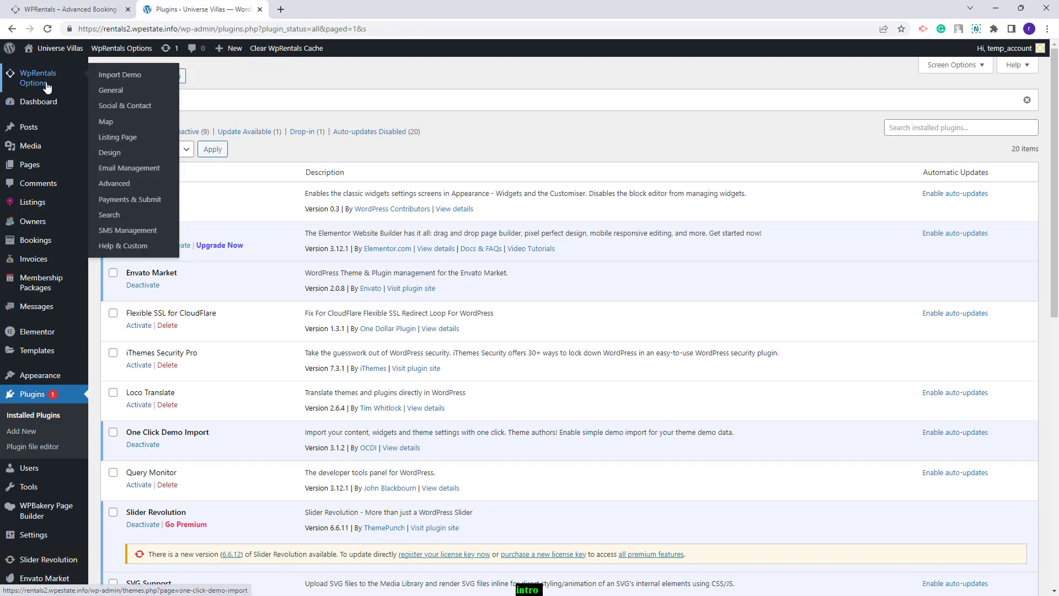
left_click(113, 75)
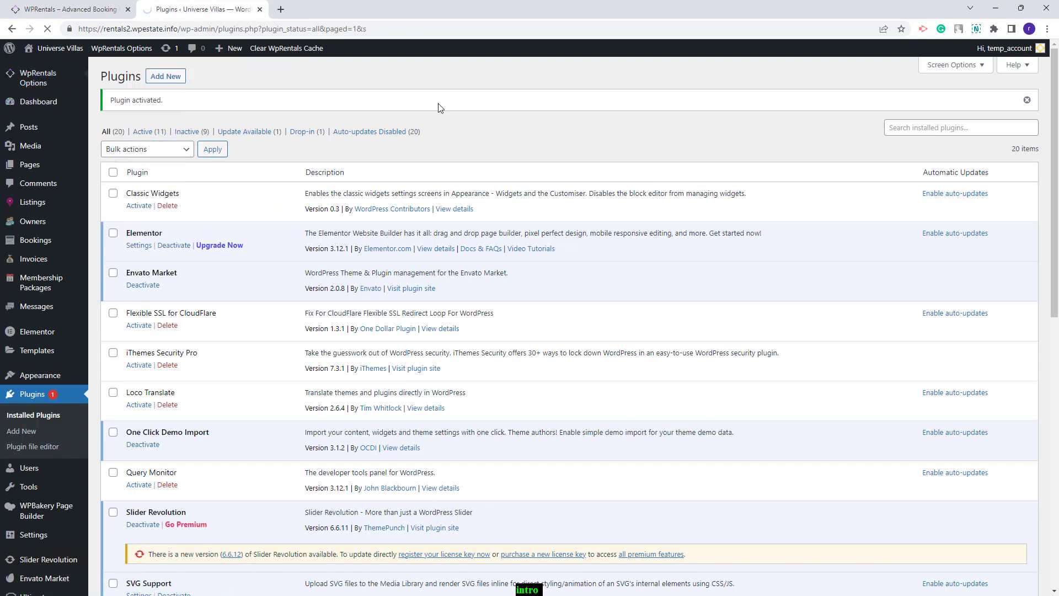
scroll(508, 200, "down", 3)
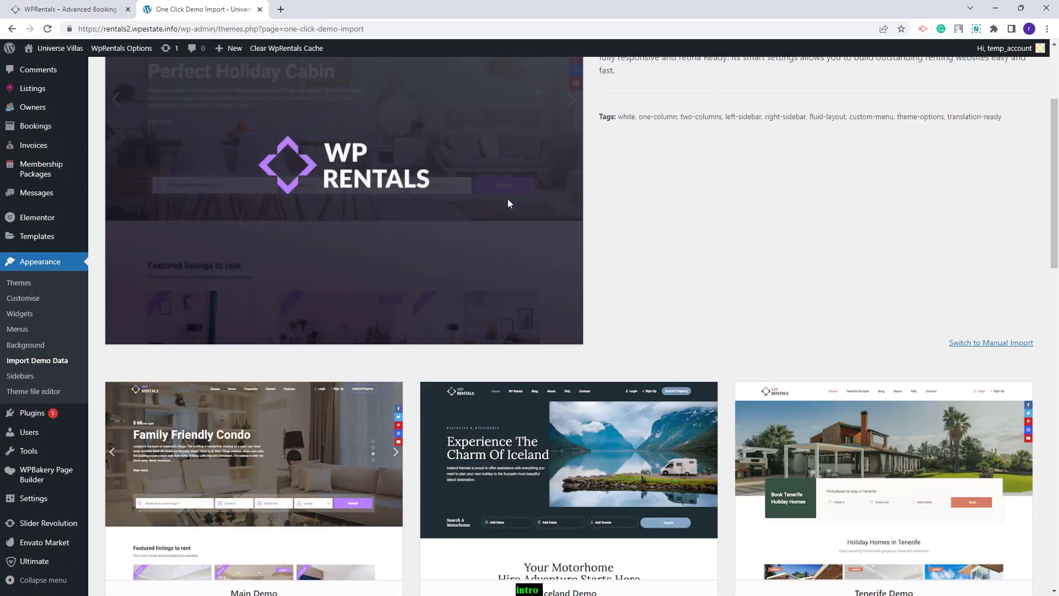
scroll(508, 204, "down", 3)
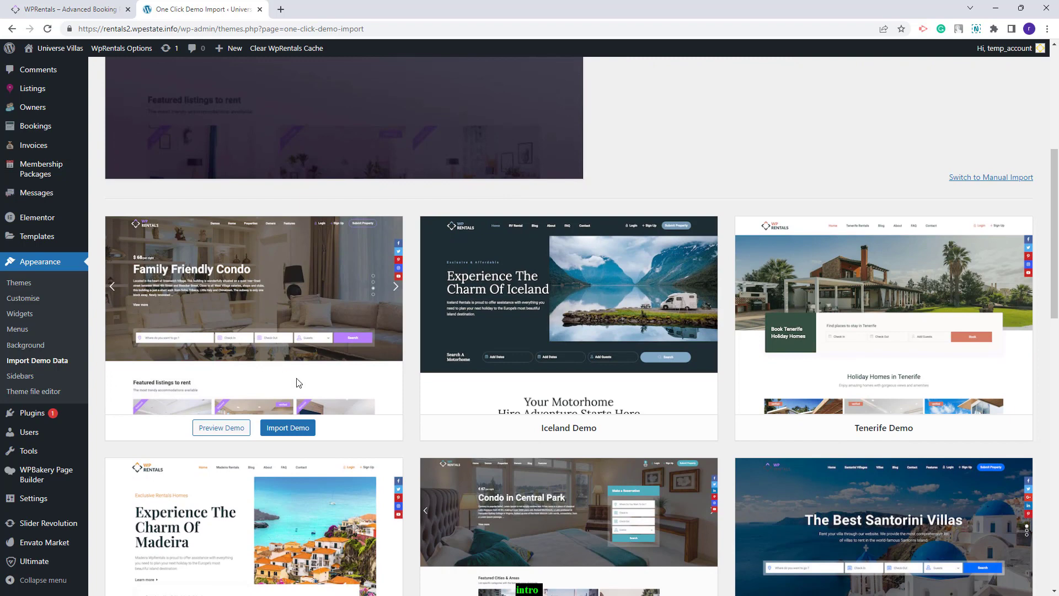
left_click(286, 433)
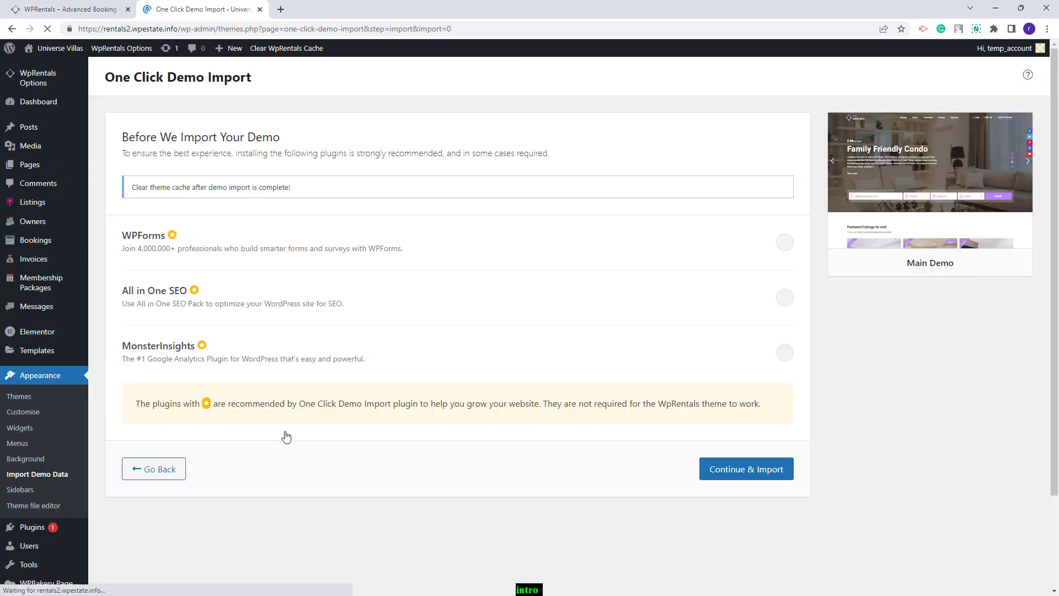
left_click(742, 469)
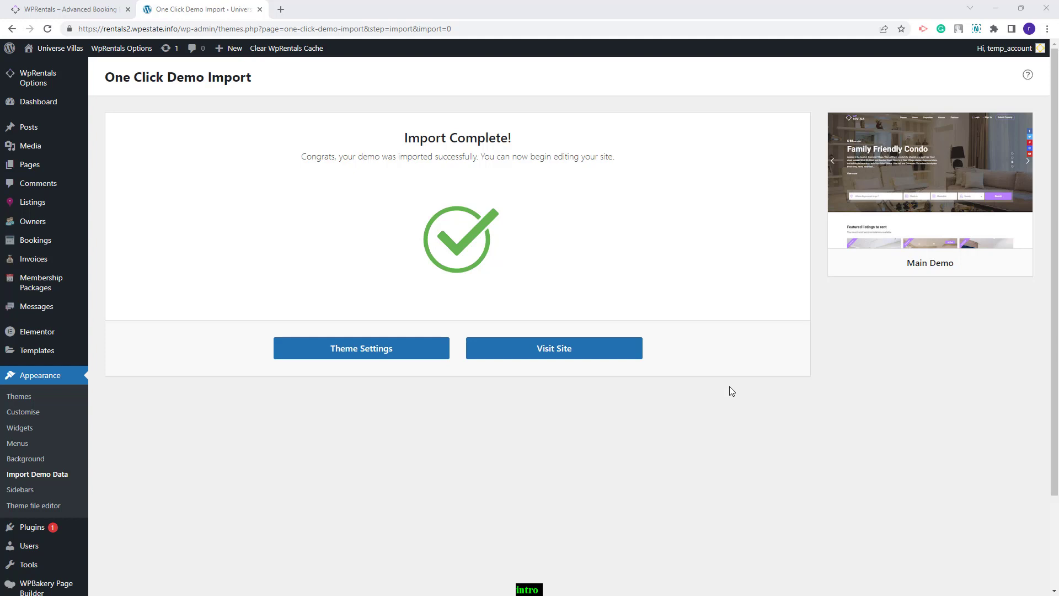
left_click(558, 359)
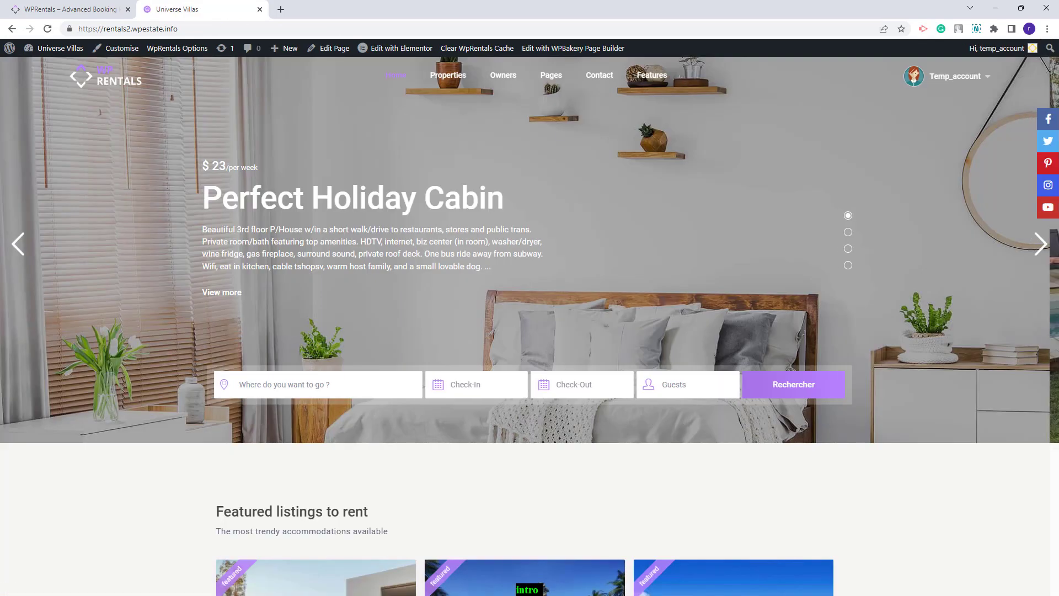
Scroll the imported demo homepage, then return to the admin Dashboard.
scroll(788, 350, "down", 2)
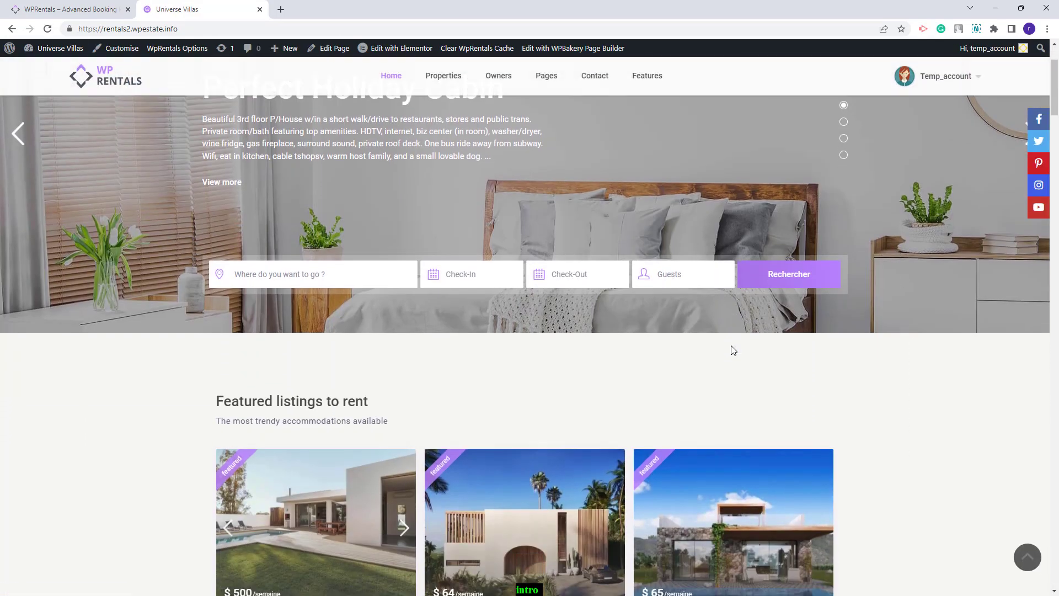
mouse_move(55, 48)
left_click(49, 75)
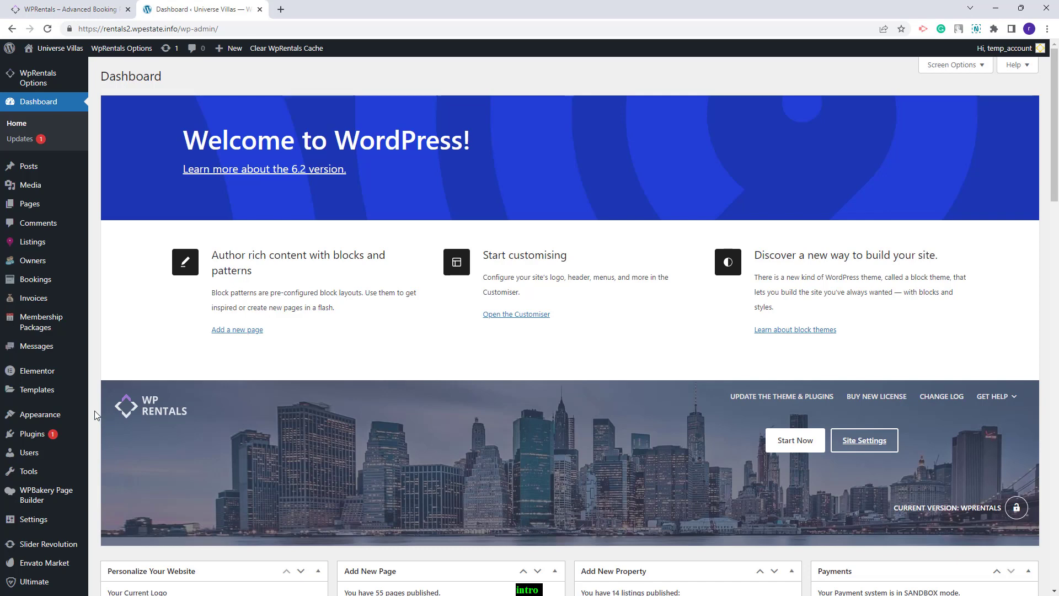
mouse_move(22, 527)
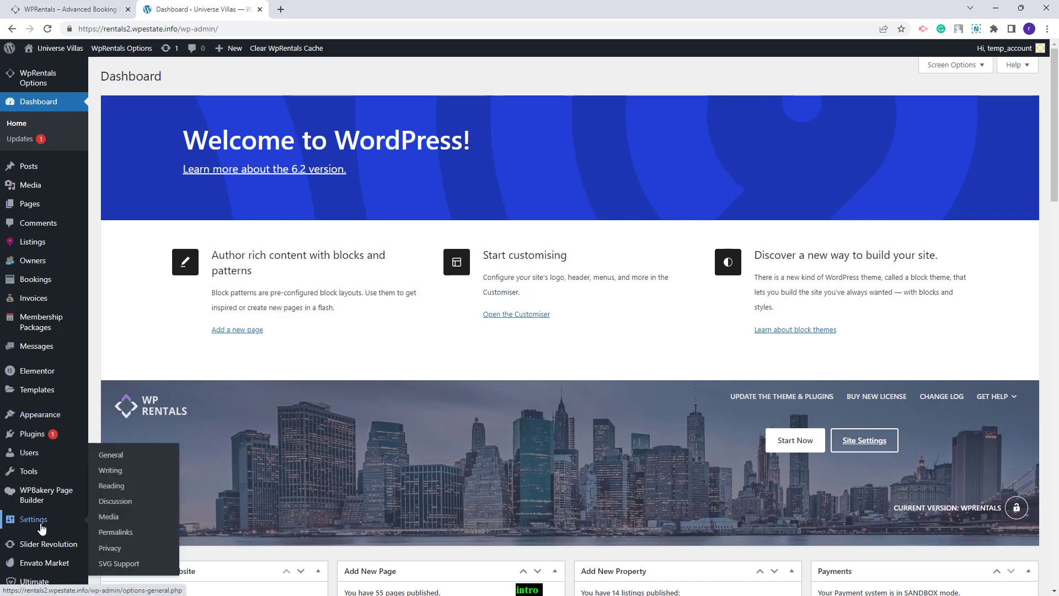
Set the permalink structure to Post name (/%postname%/) and save.
left_click(115, 532)
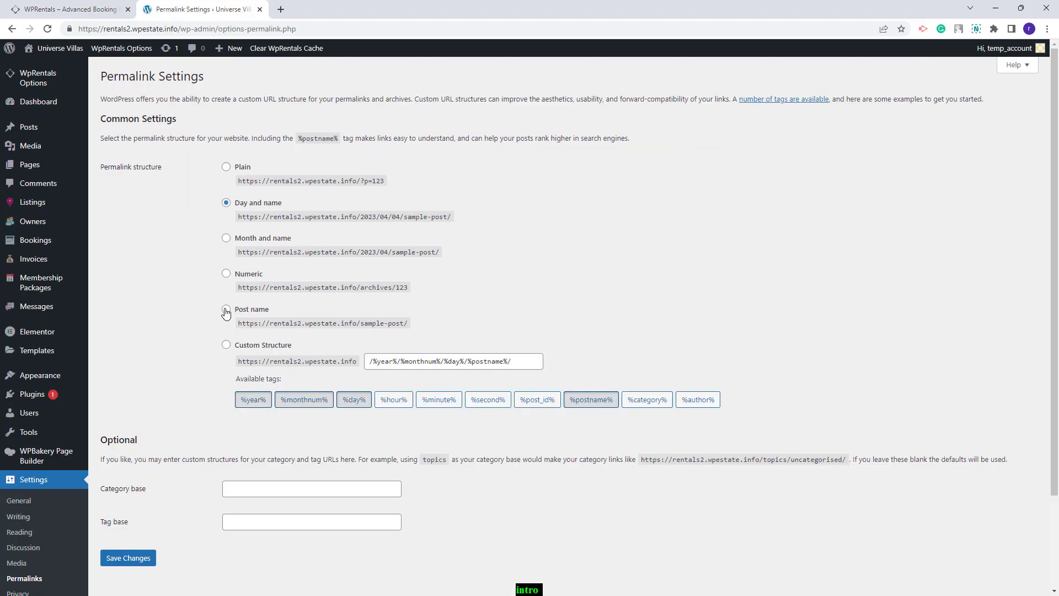
left_click(226, 309)
left_click(127, 558)
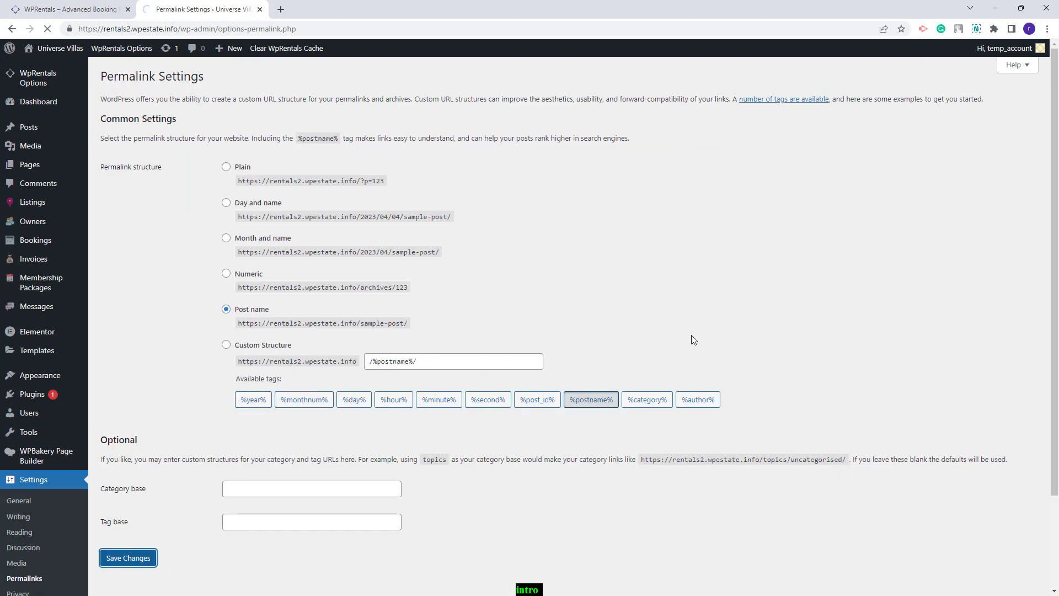
mouse_move(34, 83)
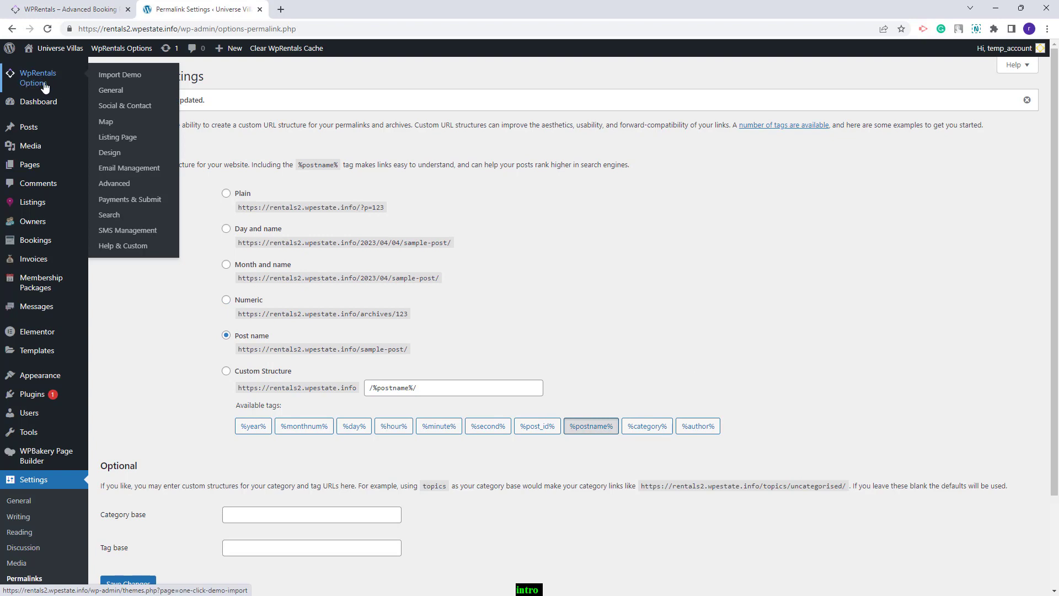
Review the WpRentals General and Logos & Favicon options.
left_click(111, 90)
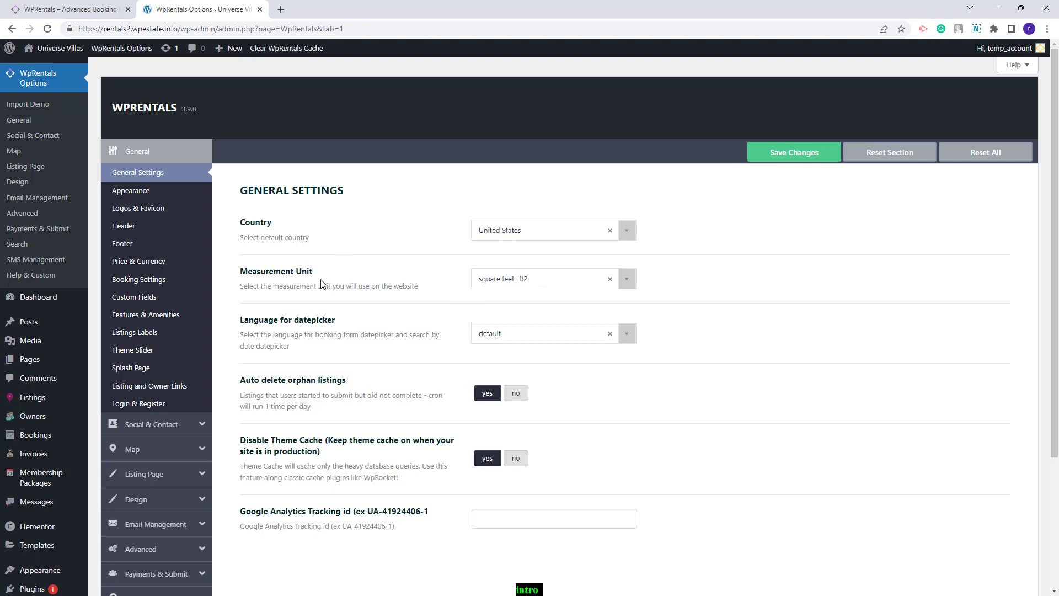
left_click(135, 212)
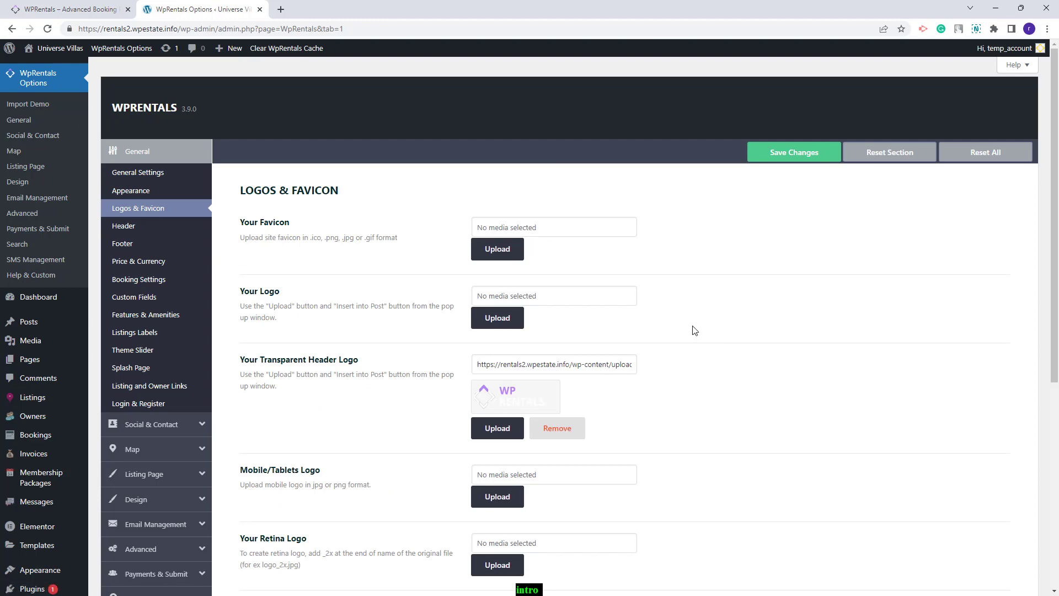
scroll(603, 277, "down", 4)
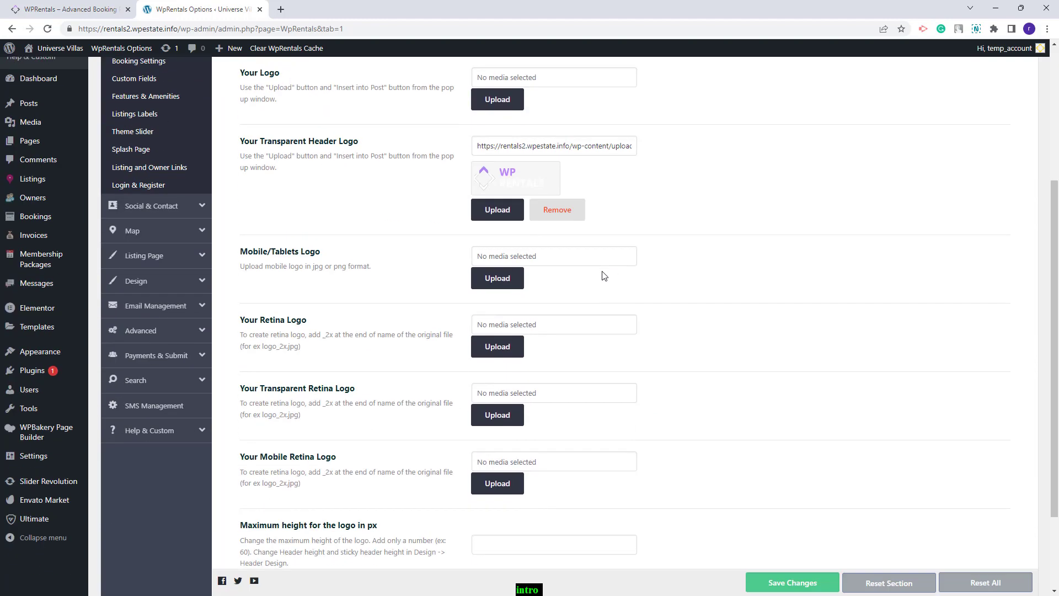
scroll(604, 276, "up", 3)
scroll(603, 275, "up", 2)
Review Booking Settings, then Map Settings using Google Maps and Google Places.
left_click(147, 282)
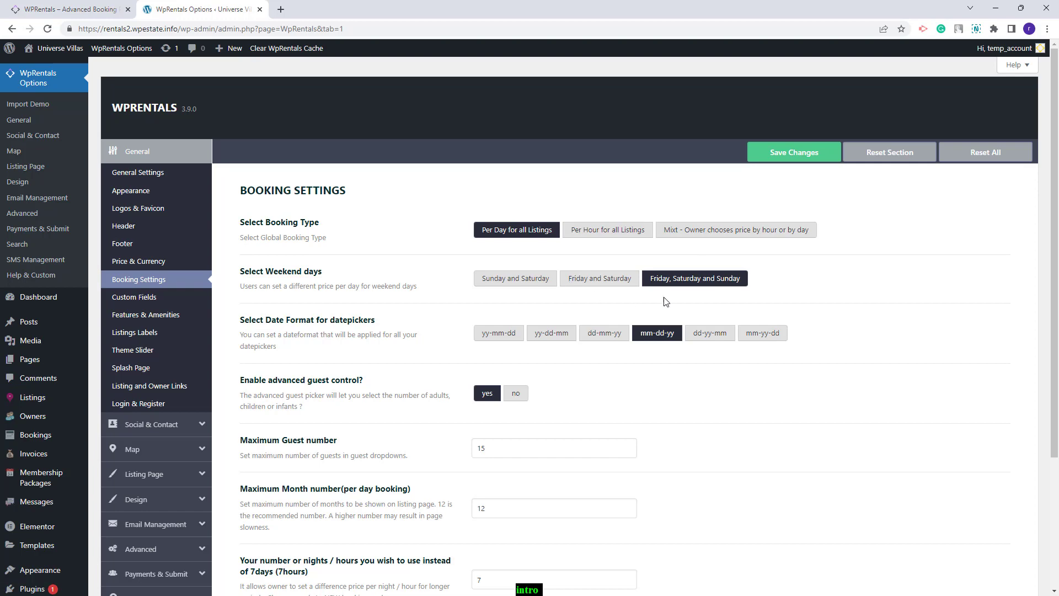
scroll(666, 302, "down", 2)
scroll(666, 302, "down", 1)
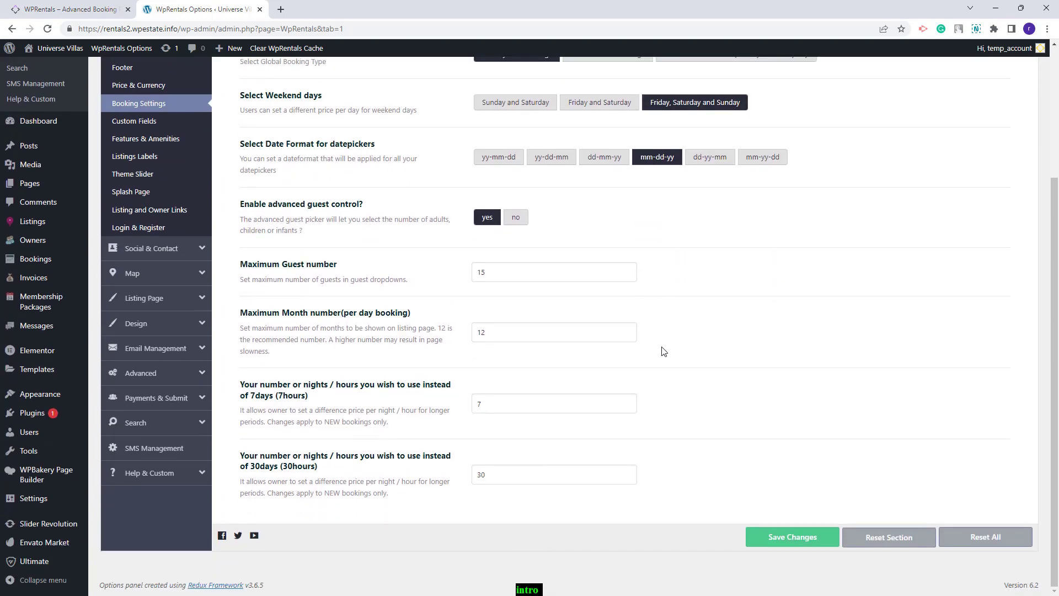
left_click(143, 278)
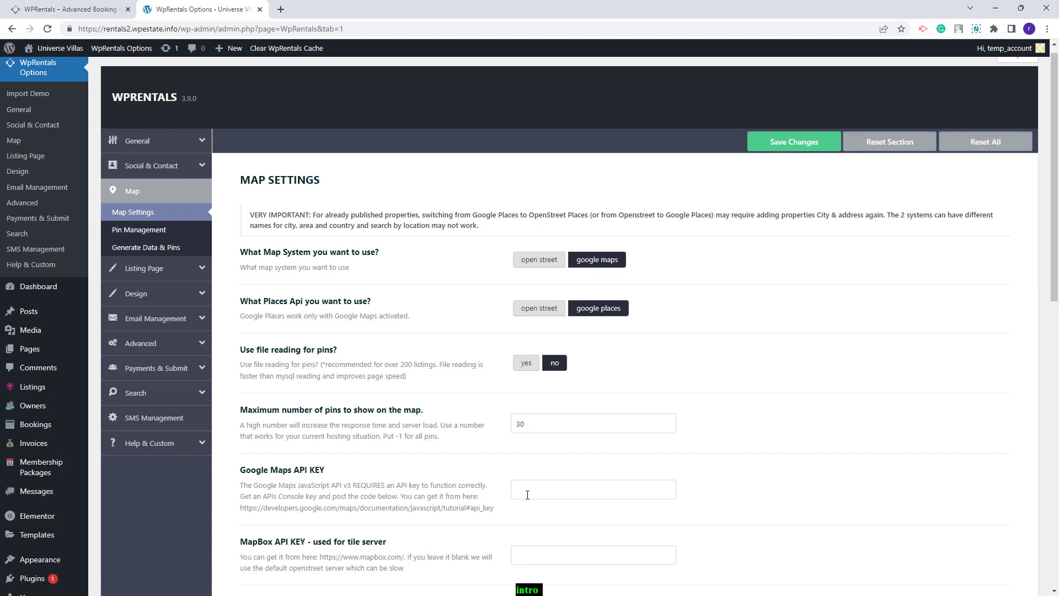
Review the Listing Page settings and its Layout Manager.
left_click(144, 275)
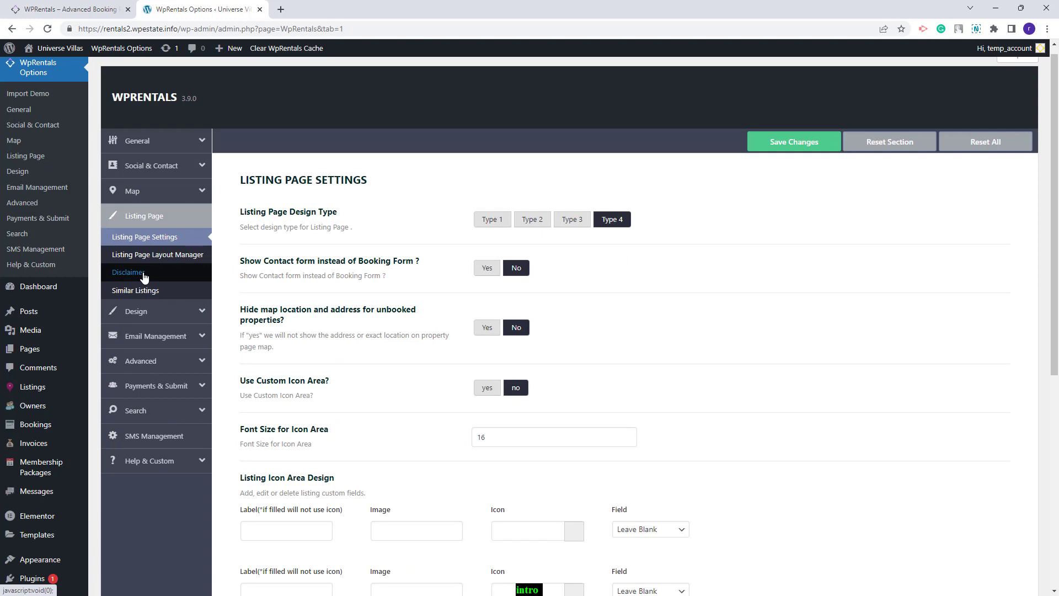
scroll(165, 221, "down", 2)
left_click(184, 147)
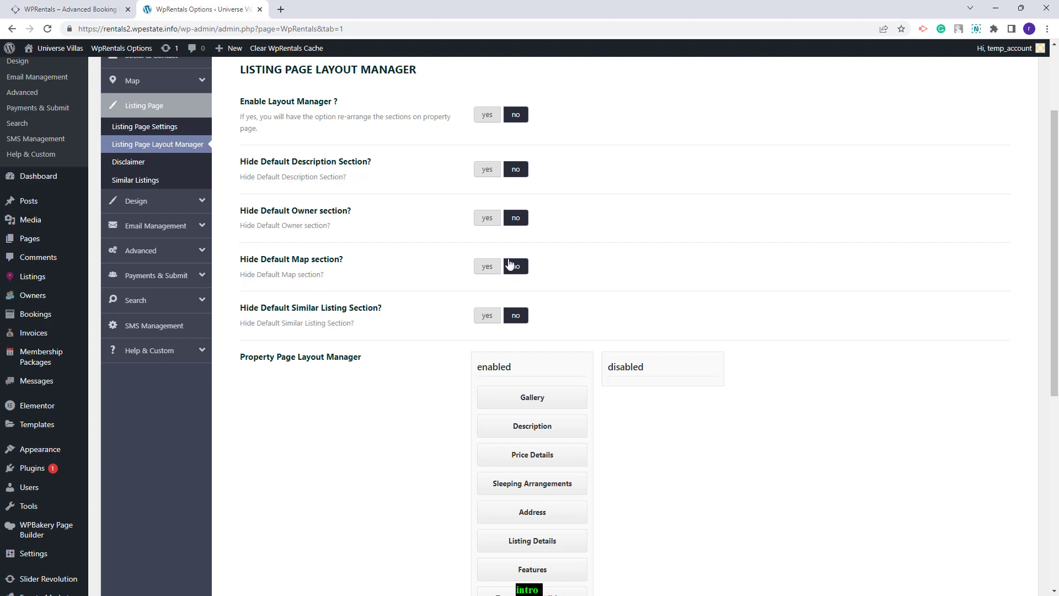
scroll(513, 248, "down", 3)
scroll(126, 288, "up", 5)
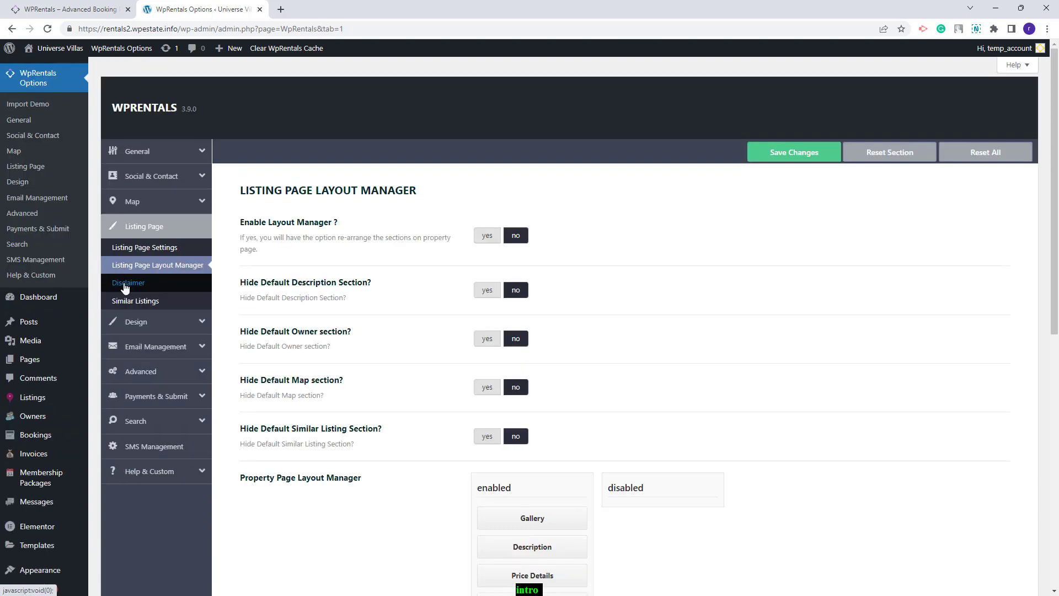
Review Disclaimer and Similar Listings (3 properties, Price High to Low), then General Design Settings.
left_click(126, 283)
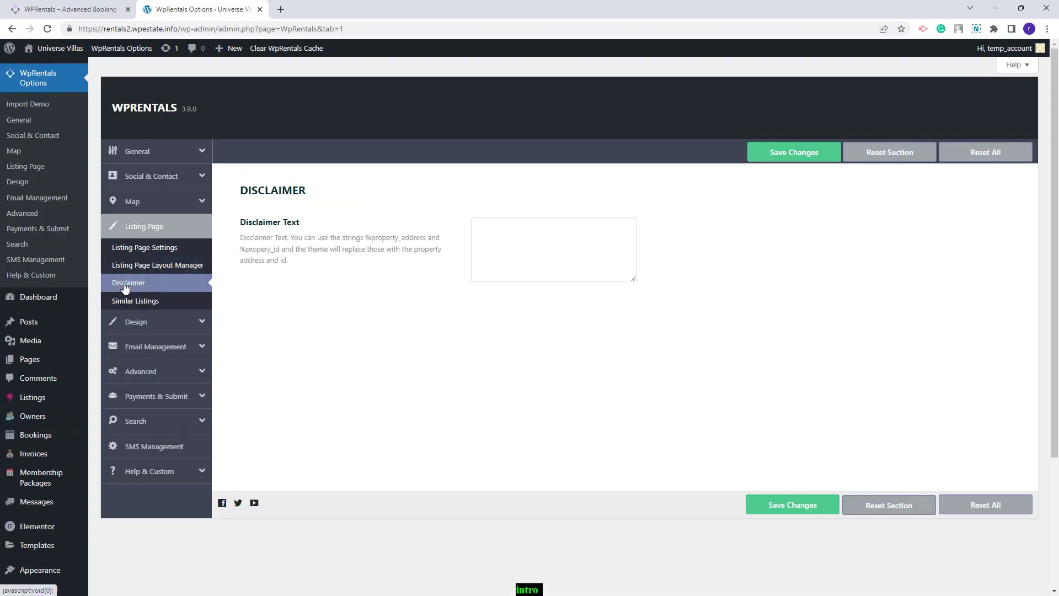
left_click(133, 304)
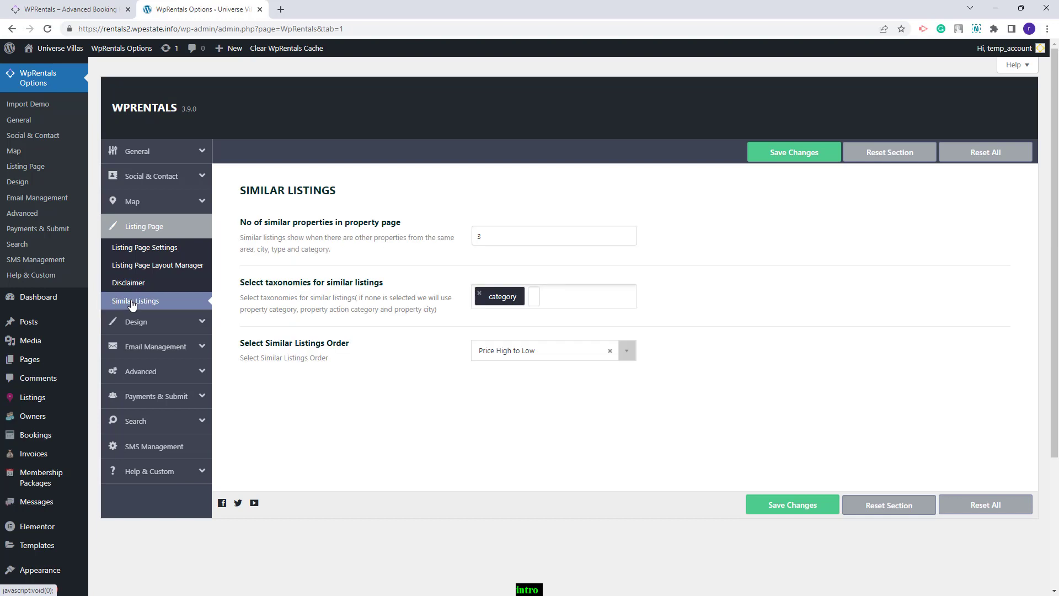
left_click(135, 321)
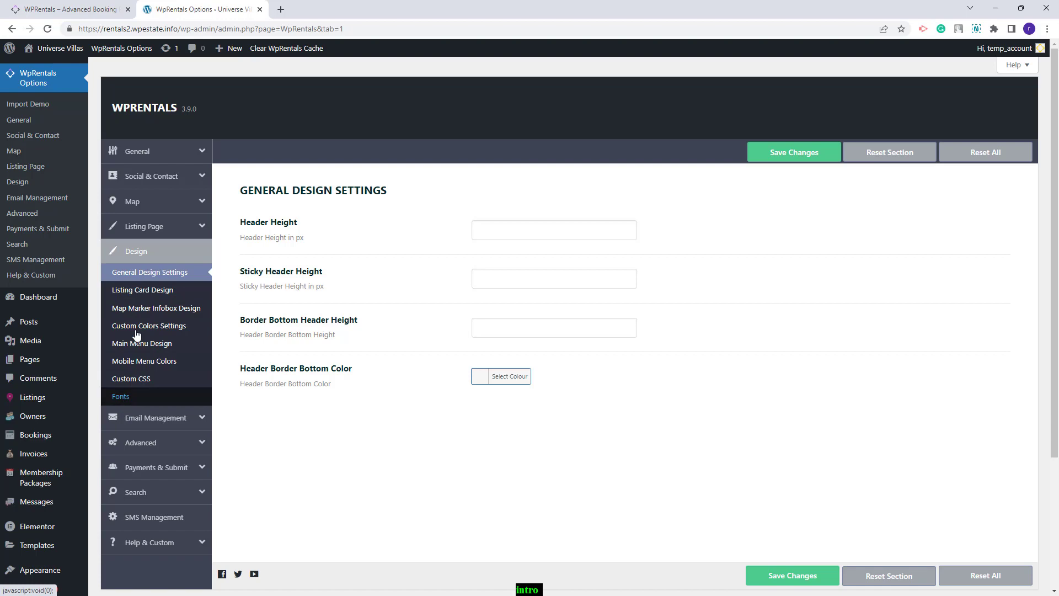
Review the Listing Submit Page, Booking Payment Options and WooCommerce settings.
left_click(151, 476)
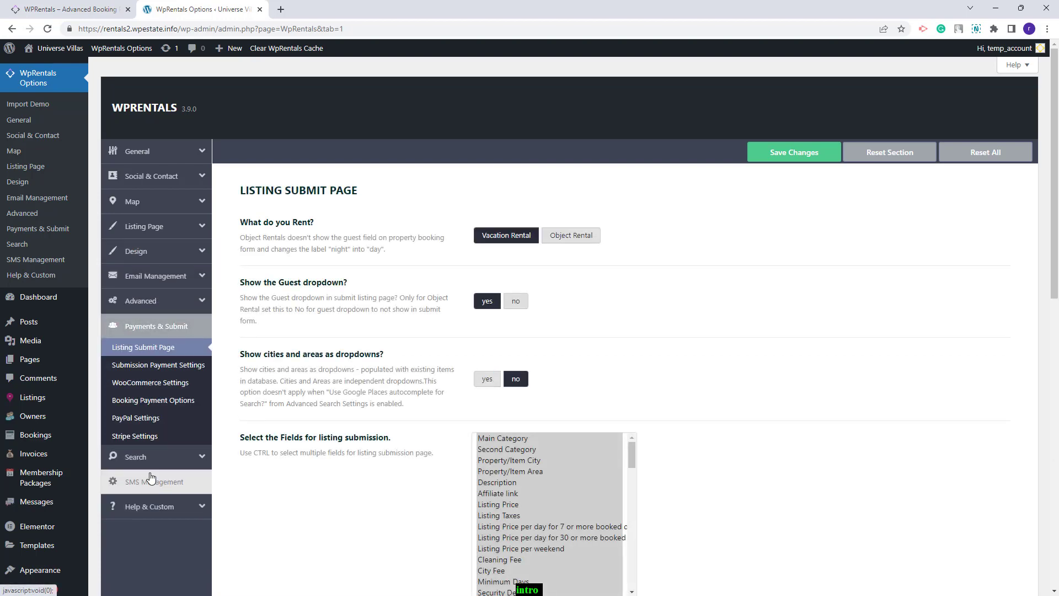
left_click(158, 402)
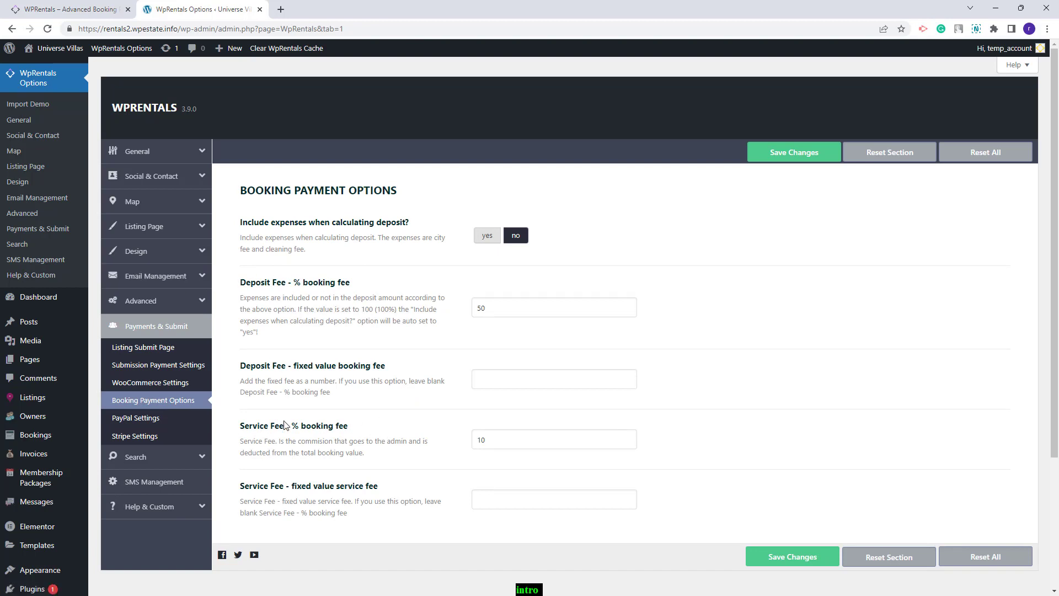
left_click(179, 387)
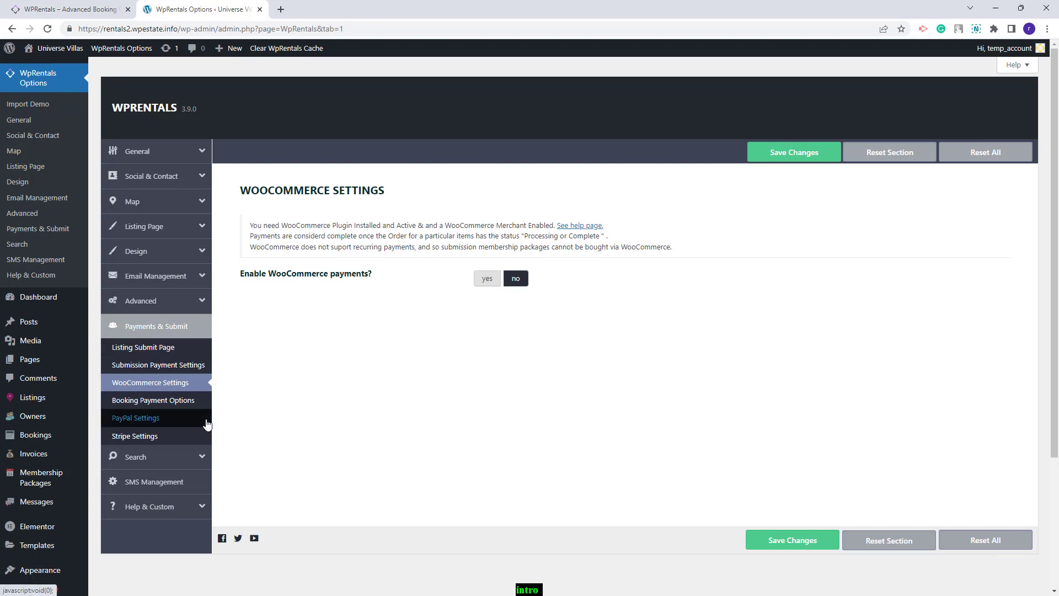
Review PayPal, Stripe and Submission Payment Settings, then Advanced Search Settings.
left_click(142, 425)
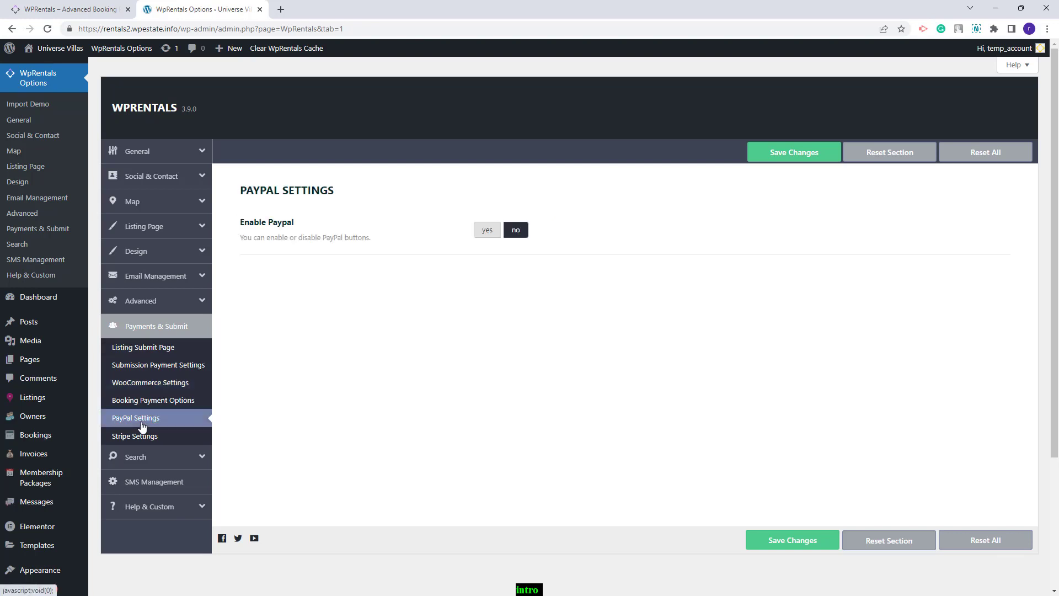
left_click(127, 436)
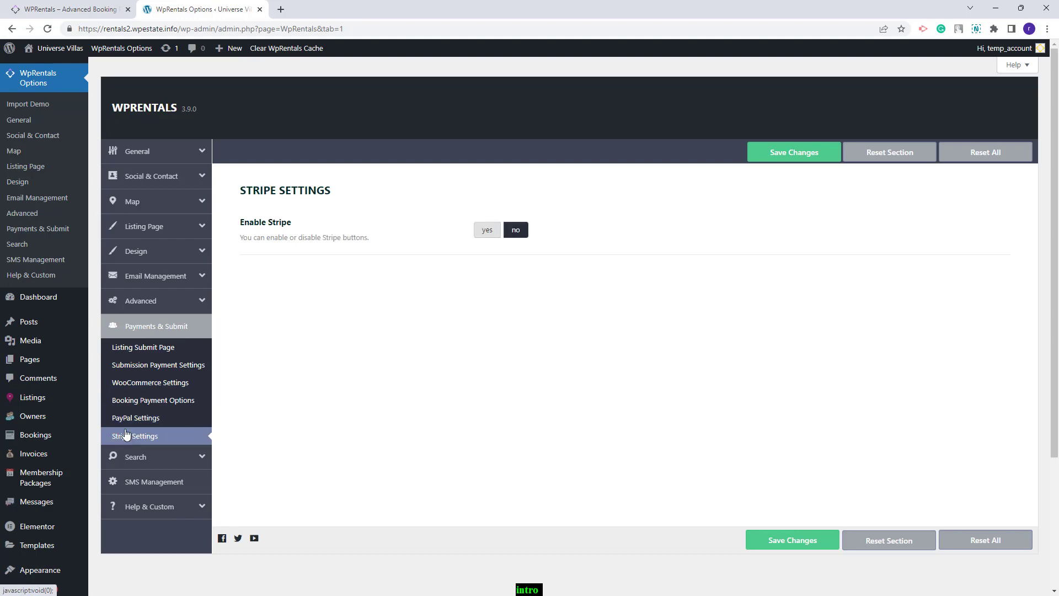
left_click(118, 366)
scroll(489, 366, "down", 5)
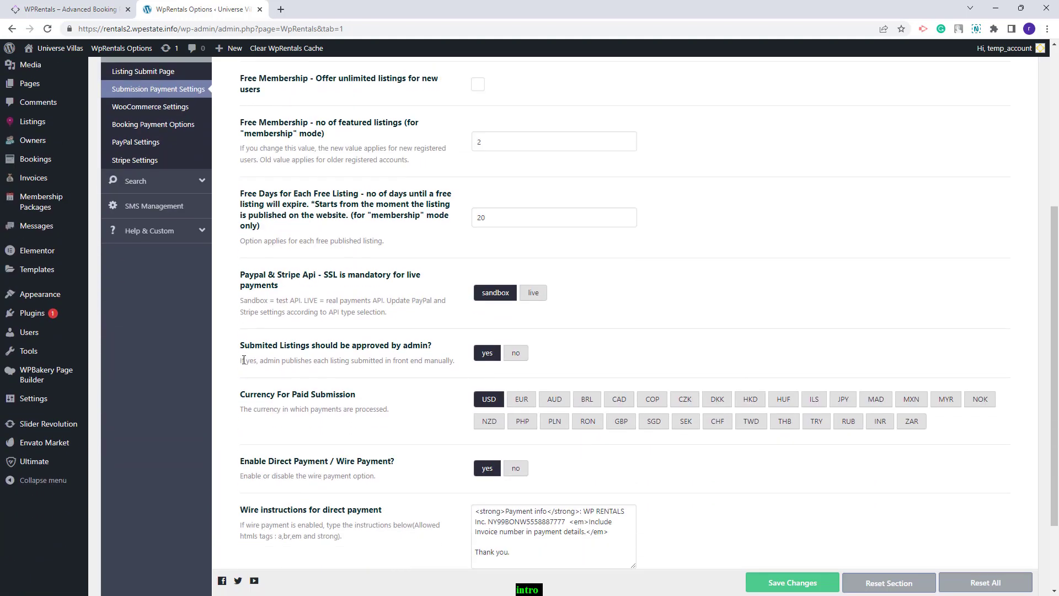
triple_click(365, 467)
left_click(135, 181)
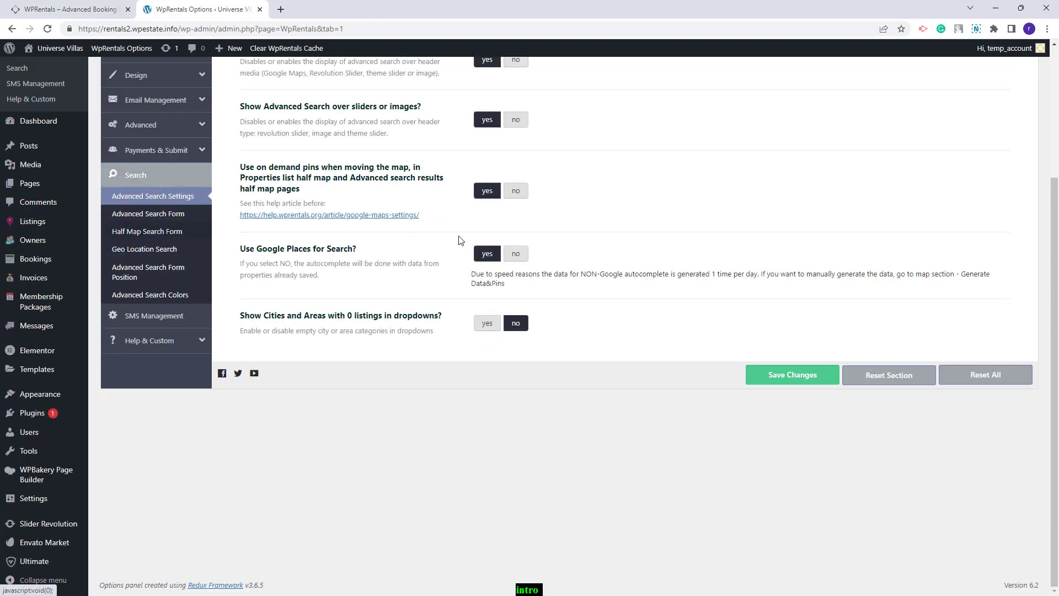
Review the Advanced Search Form options and the SMS Management settings.
scroll(462, 237, "up", 2)
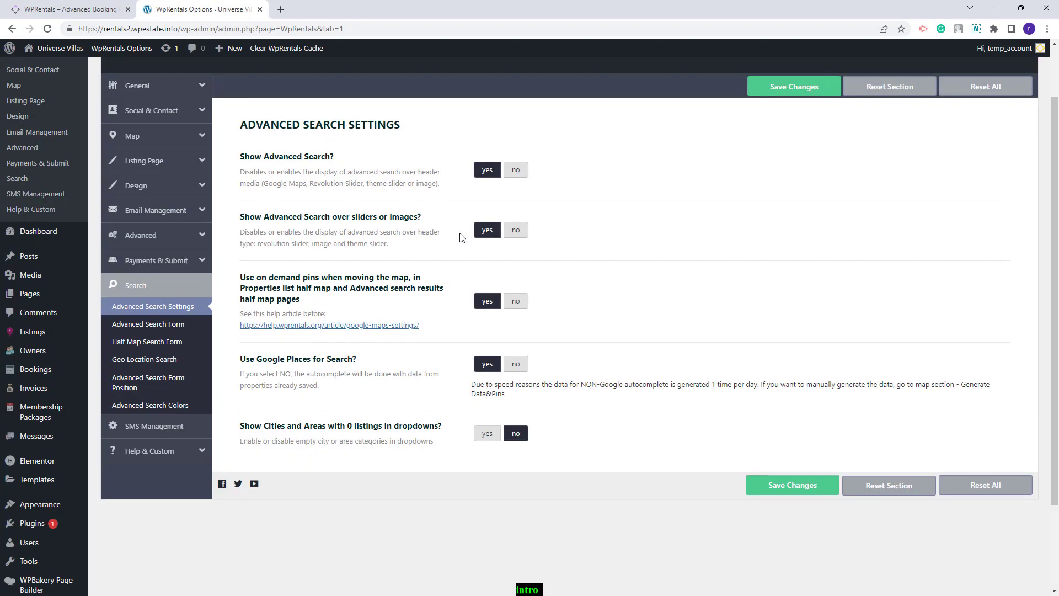
left_click(148, 324)
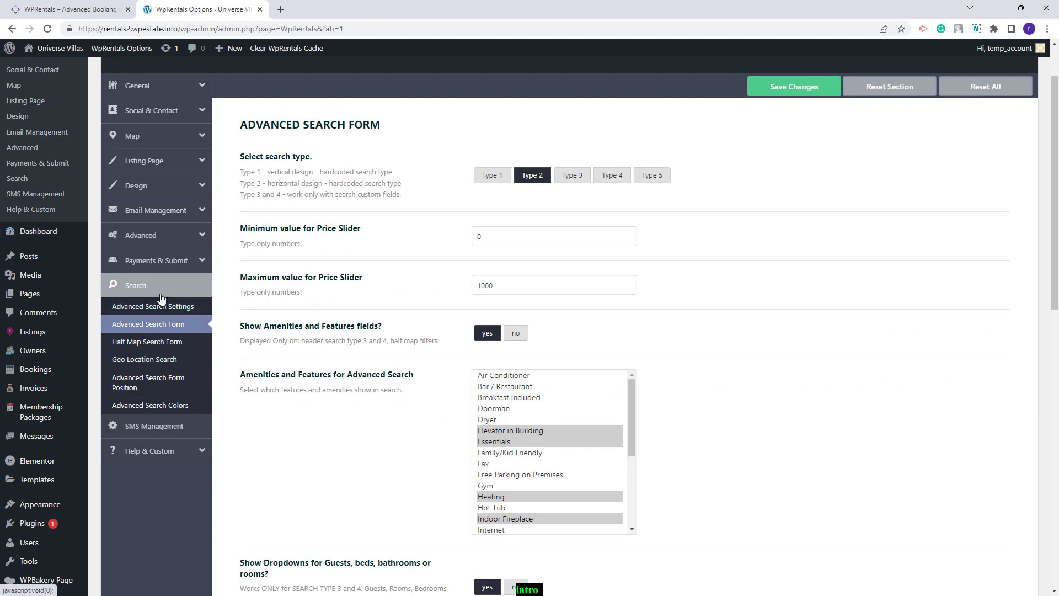
left_click(139, 426)
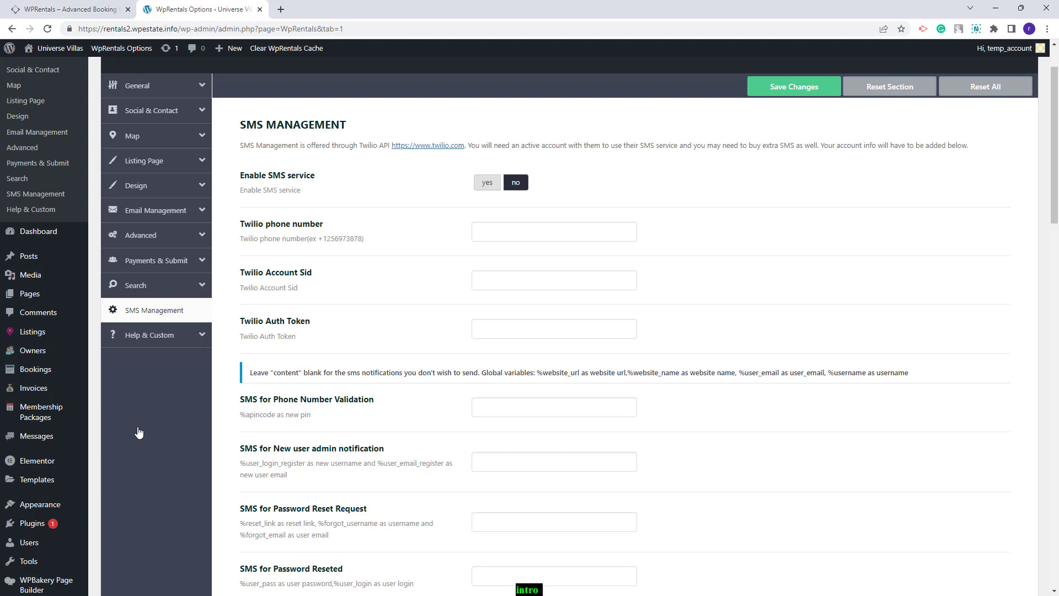
Open the Universe Villas live site in a new browser tab.
right_click(78, 48)
left_click(126, 57)
left_click(309, 9)
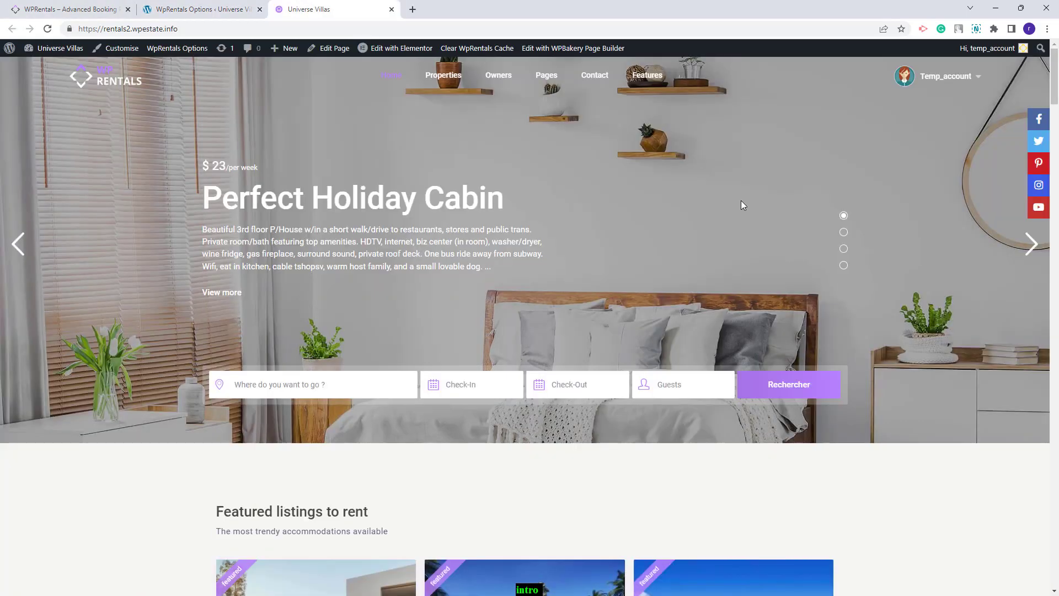
Scroll through the live demo homepage, then open it in Elementor in a new tab.
scroll(741, 205, "down", 4)
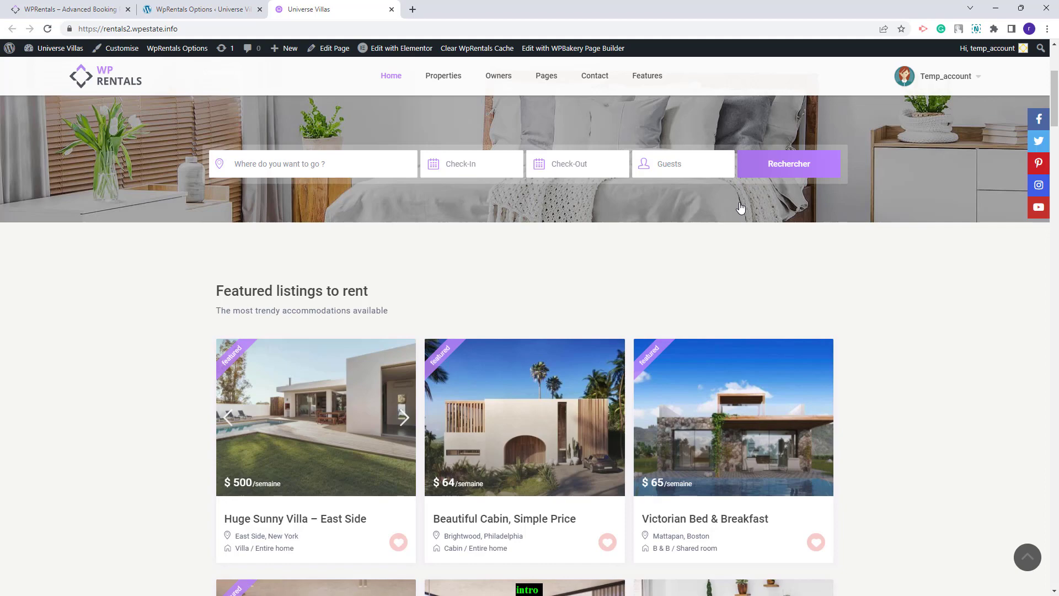
scroll(741, 208, "down", 8)
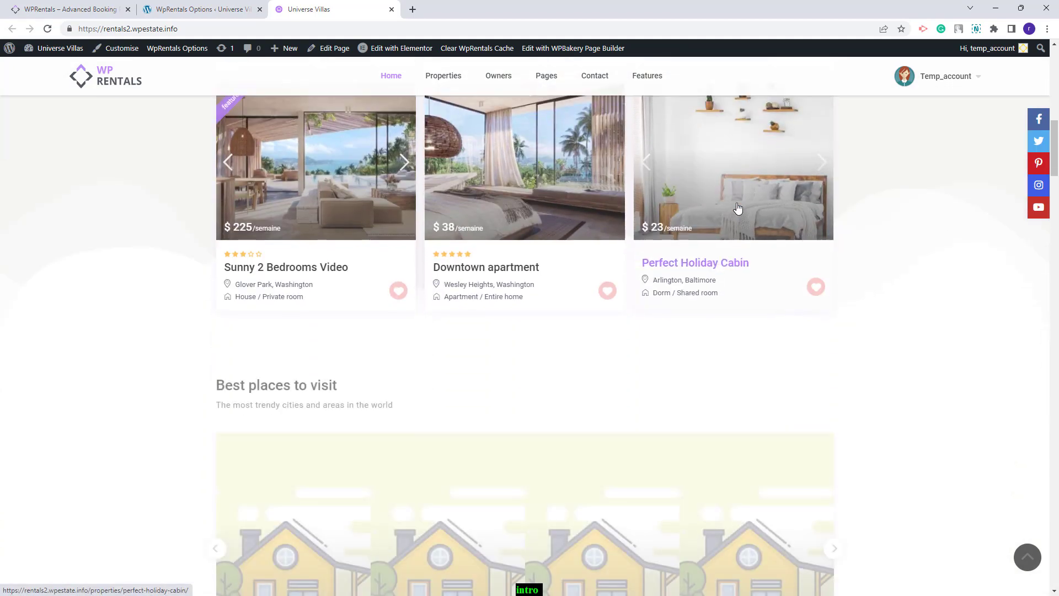
scroll(738, 208, "down", 2)
scroll(736, 208, "down", 2)
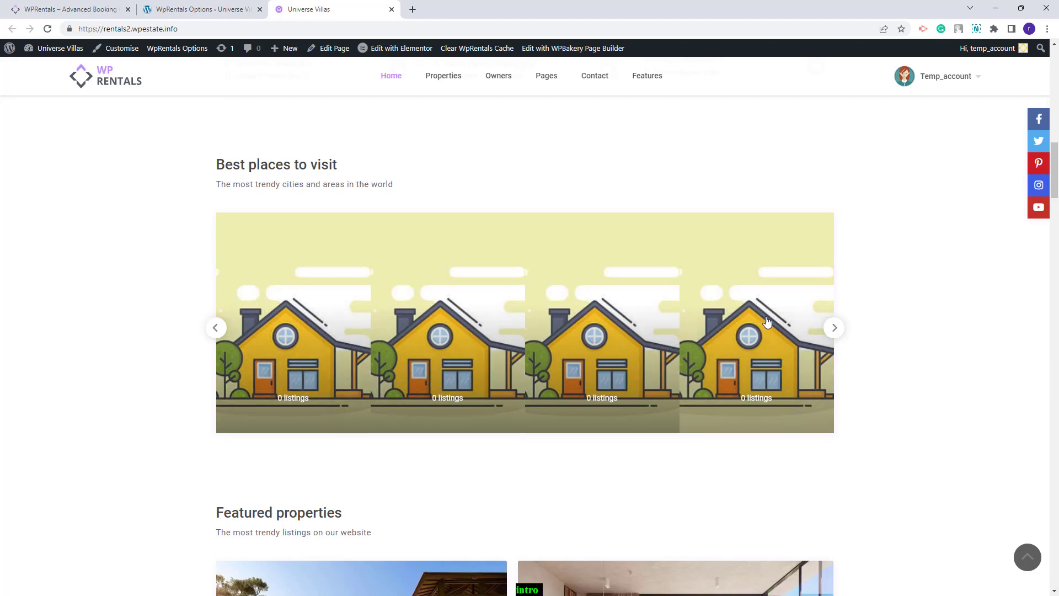
scroll(844, 326, "down", 10)
scroll(682, 336, "down", 8)
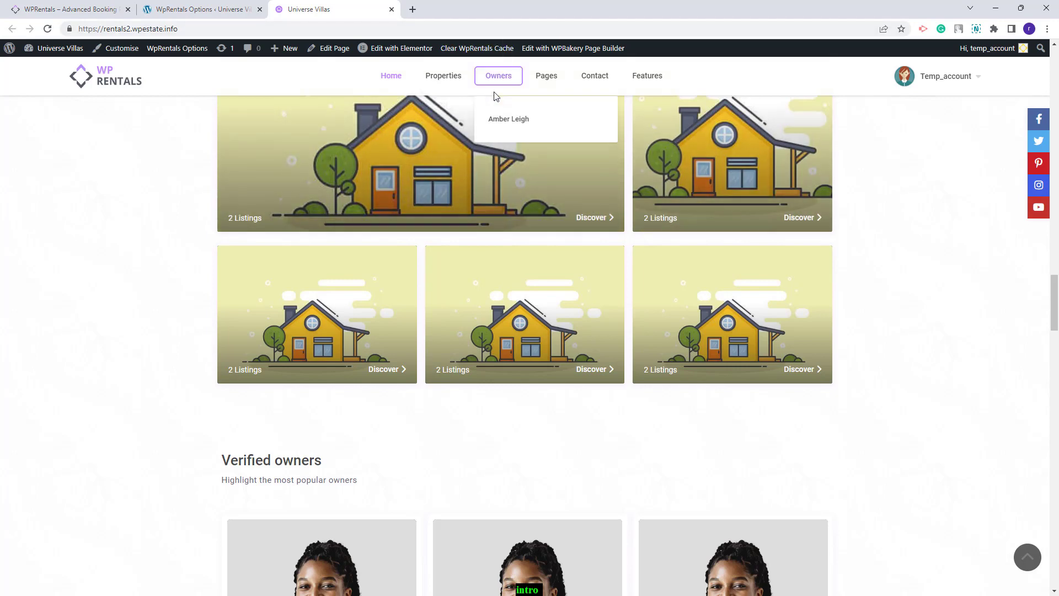
scroll(419, 219, "up", 7)
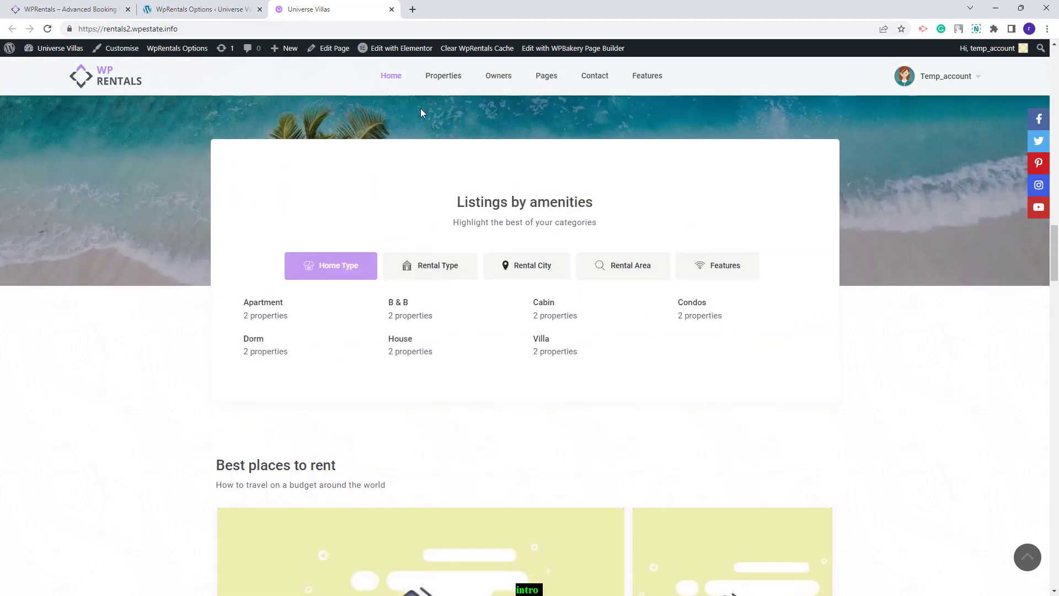
right_click(399, 52)
left_click(416, 55)
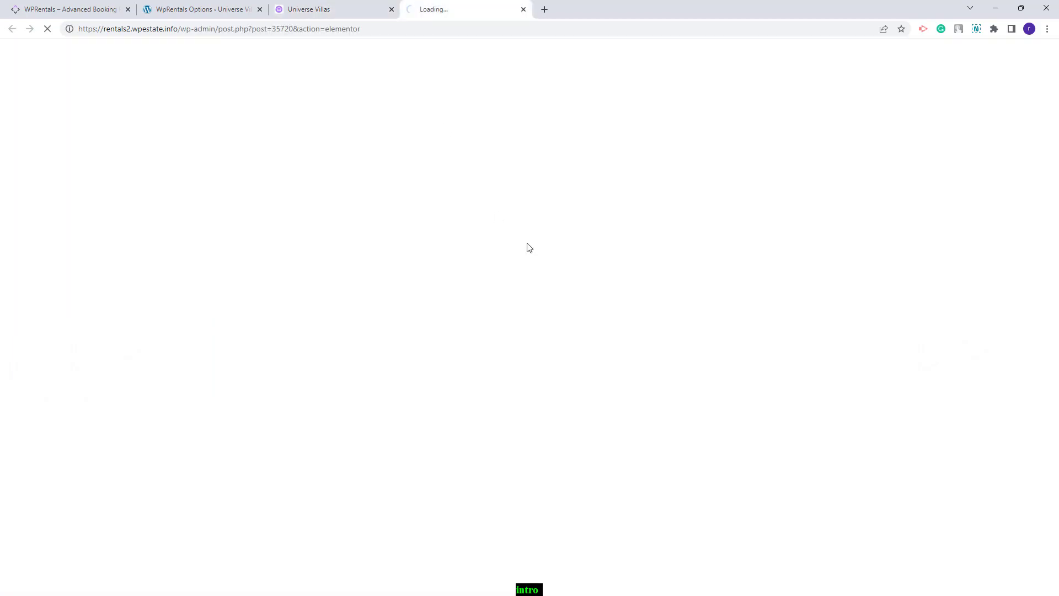
Scroll down the homepage and select the Best places to rent grid widget.
scroll(865, 329, "down", 10)
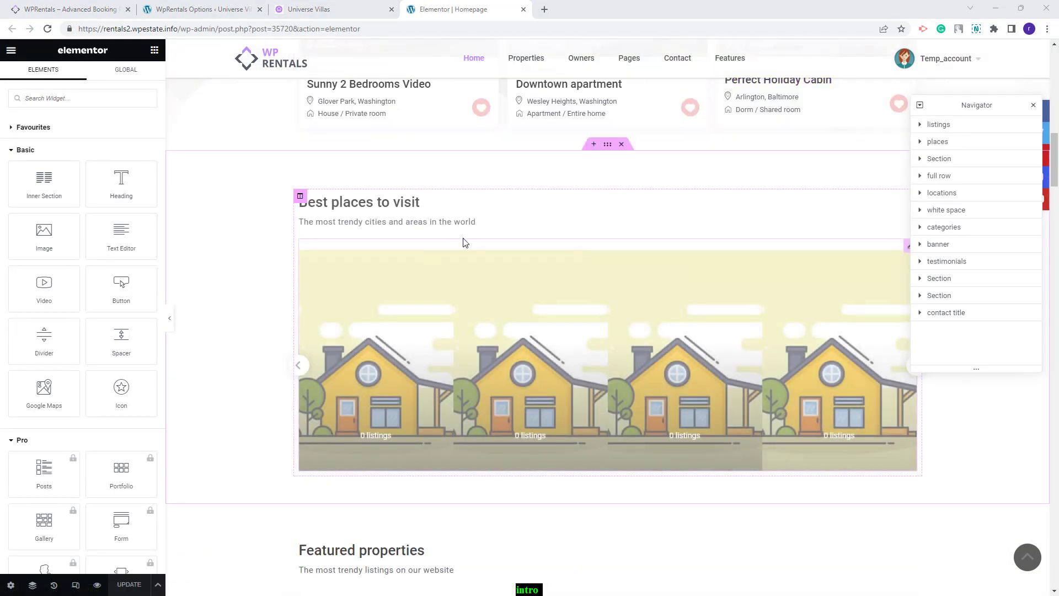
left_click(410, 265)
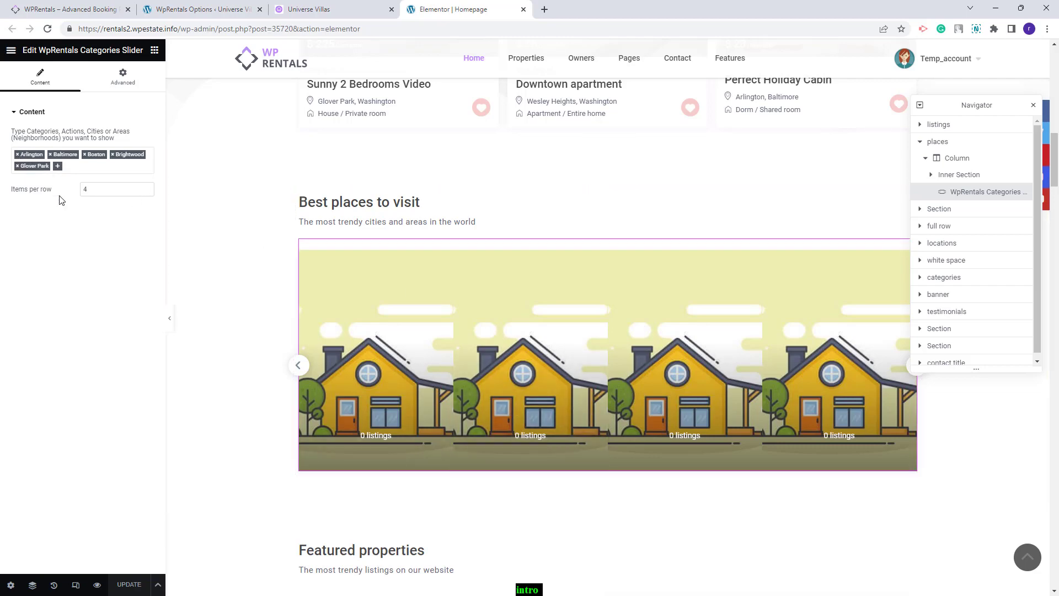
scroll(607, 331, "down", 10)
scroll(742, 355, "down", 4)
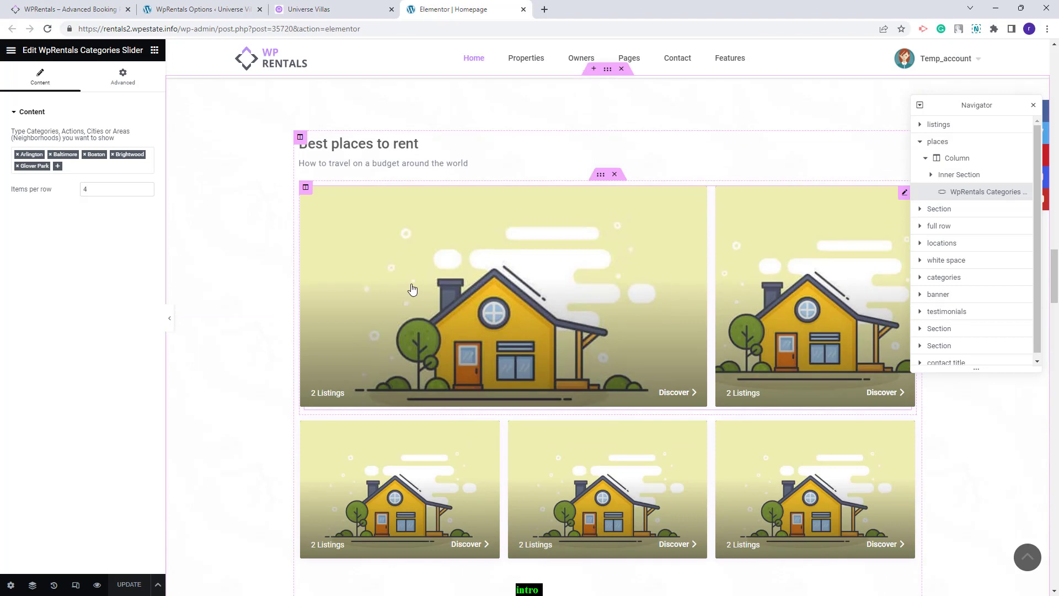
left_click(411, 288)
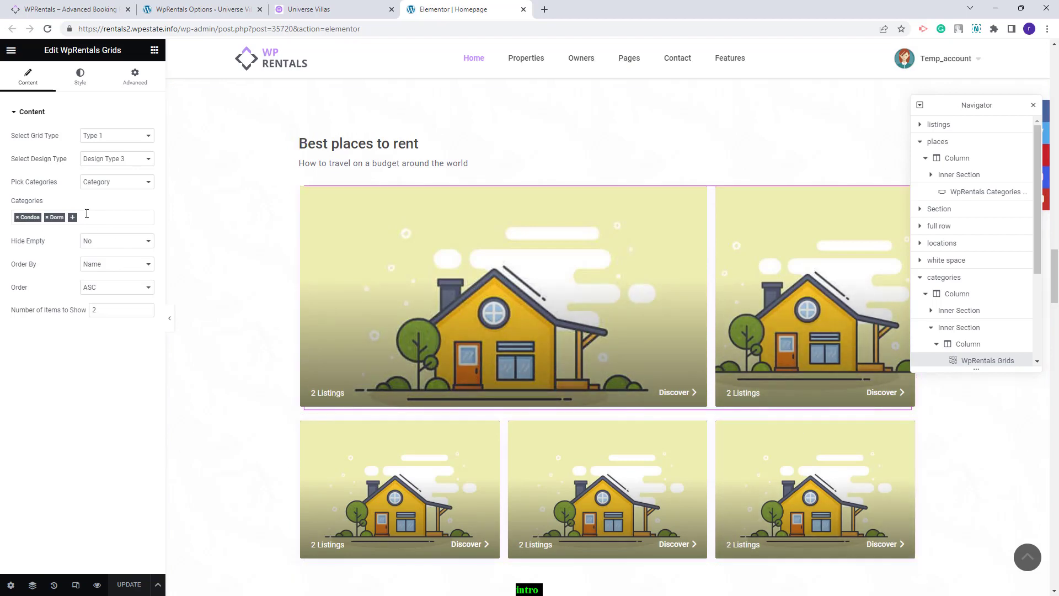
Add B&B, Cabin and House to the grid's categories and save the homepage.
left_click(72, 217)
left_click(128, 220)
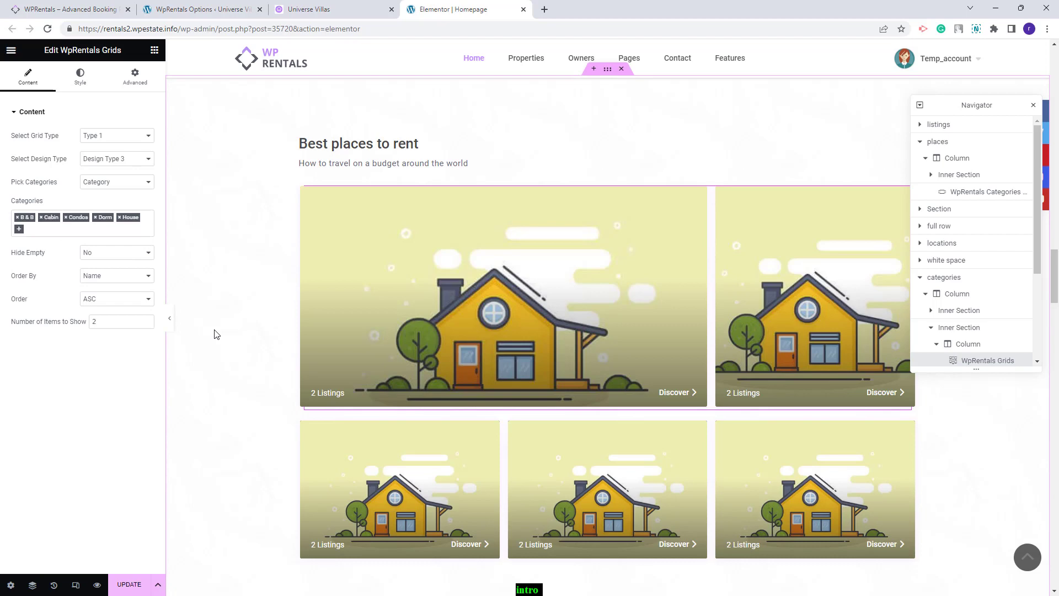
left_click(129, 584)
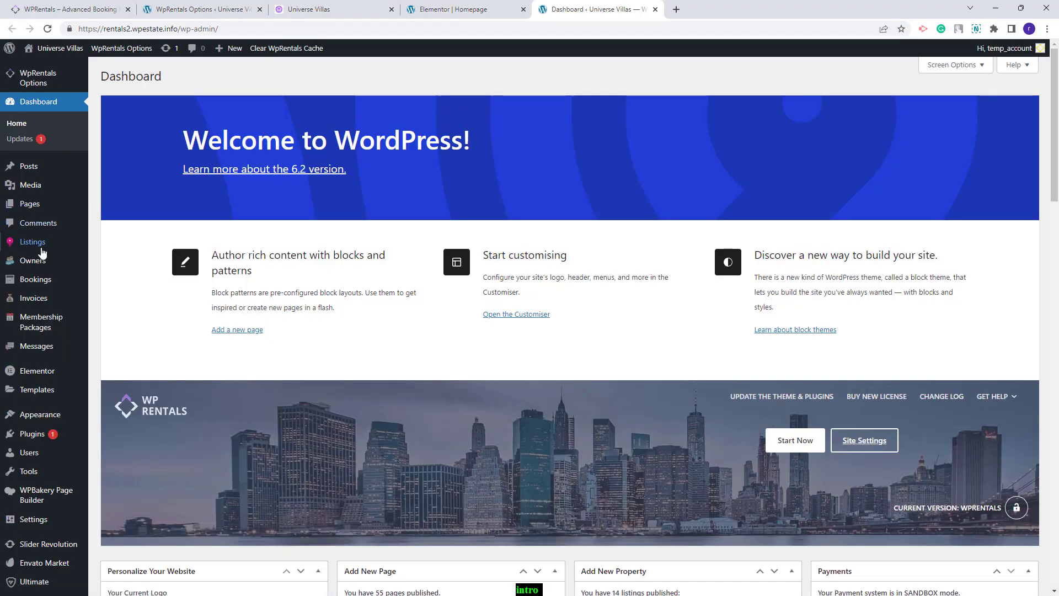
Go to Listings > Categories and start editing the Apartment category.
mouse_move(34, 244)
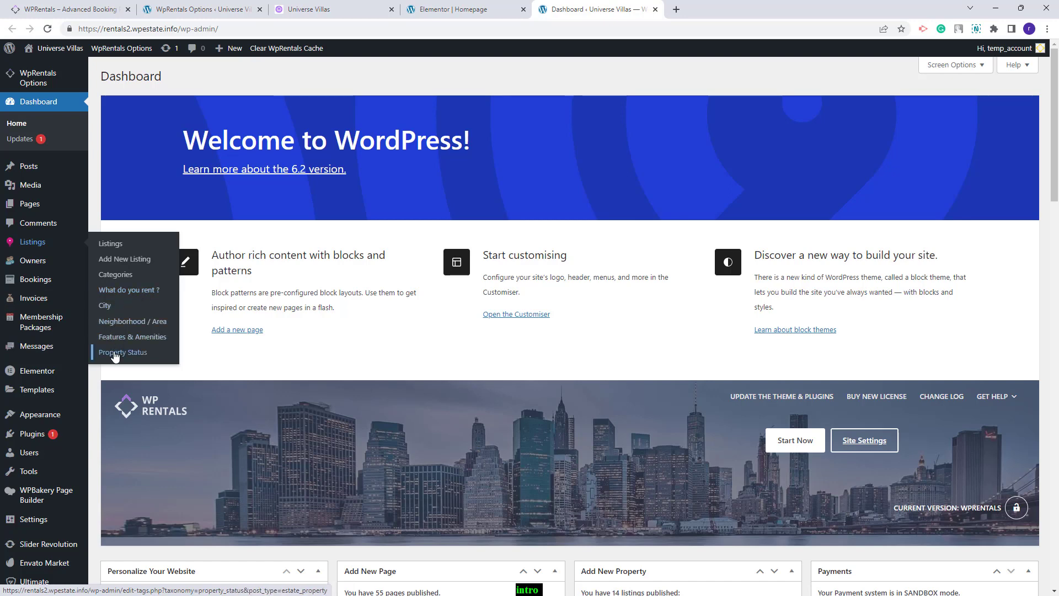
left_click(112, 277)
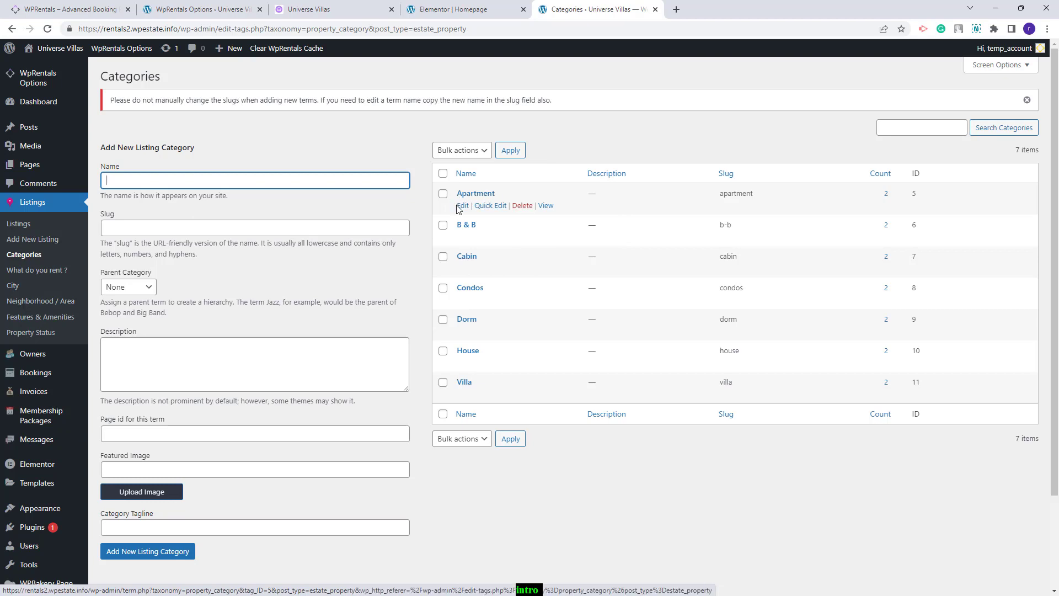
left_click(465, 207)
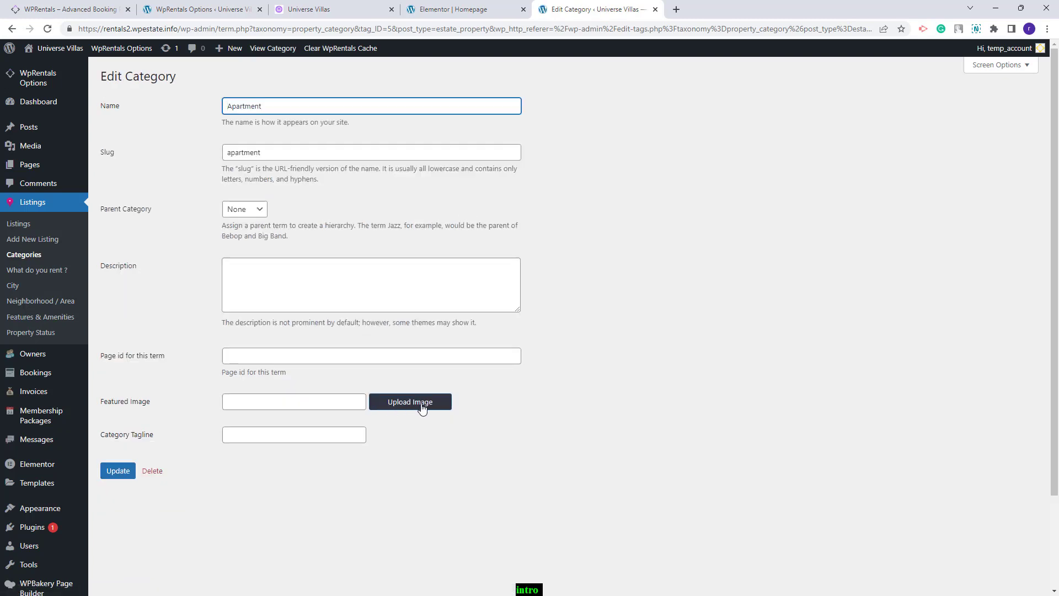
Upload city11.jpg as the Apartment category's featured image and save the category.
left_click(422, 407)
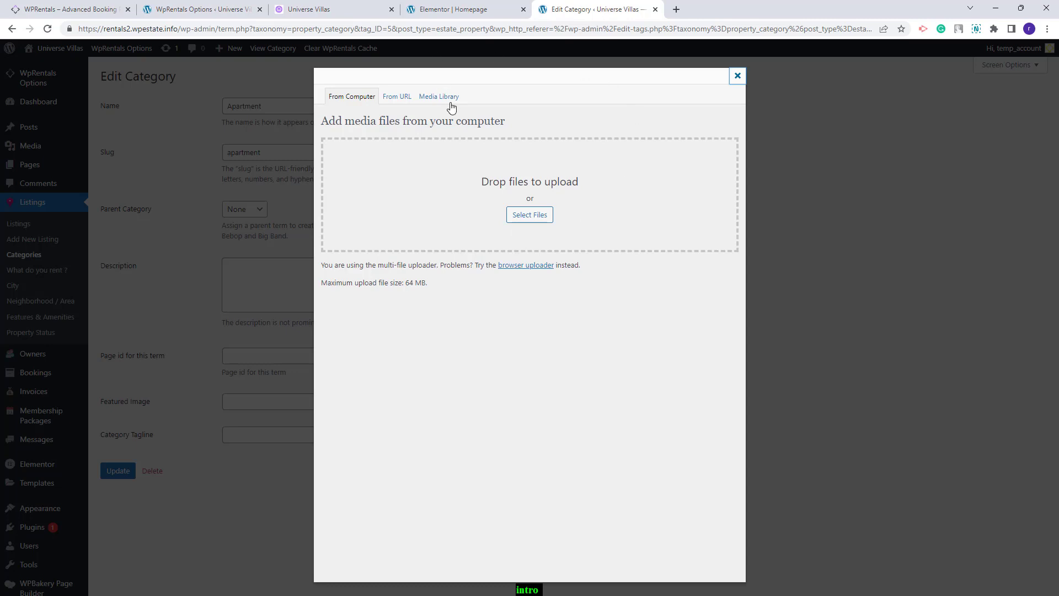
left_click(529, 215)
left_click(188, 167)
left_click(526, 333)
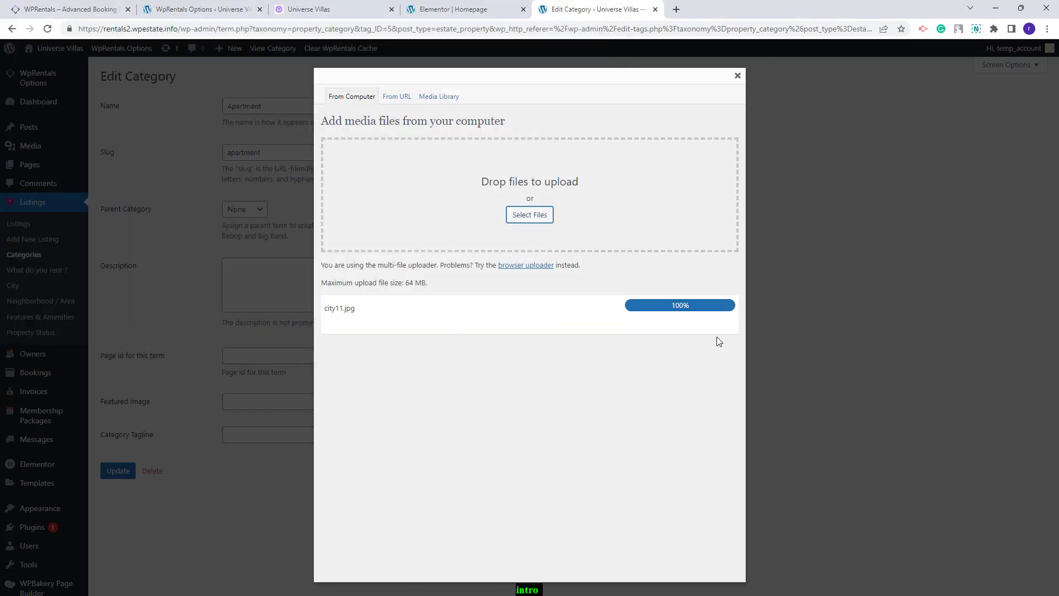
left_click(444, 527)
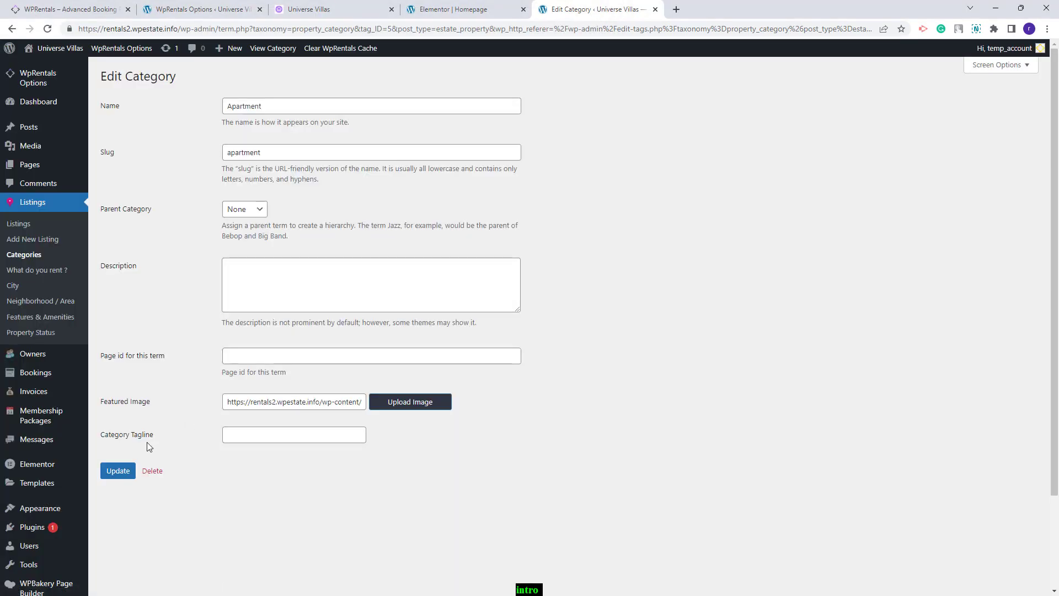
left_click(118, 470)
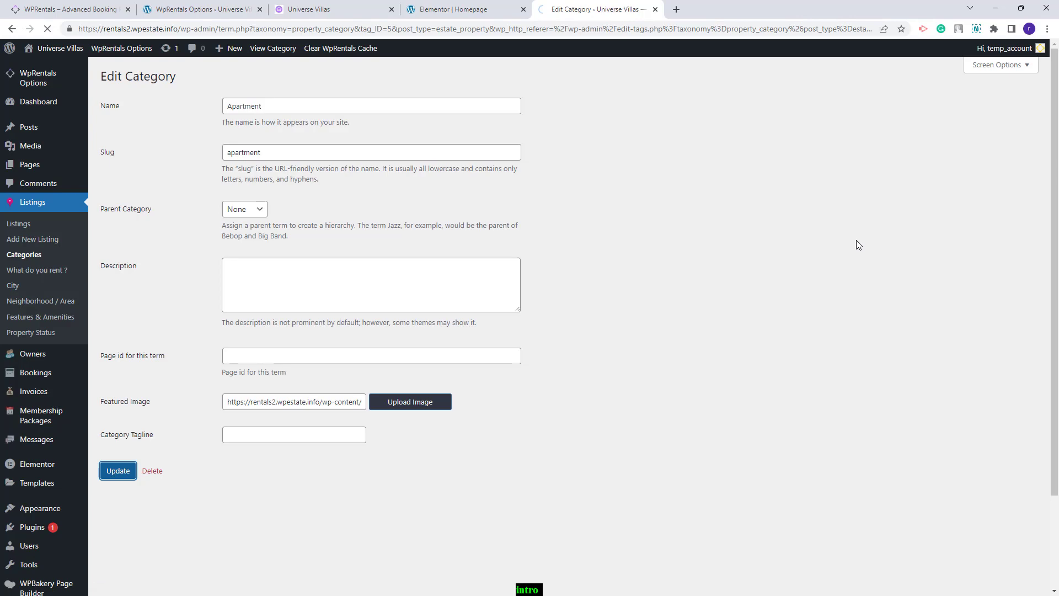
Reload the live homepage to confirm the Apartment tile shows city11, then return.
left_click(324, 11)
key("F5")
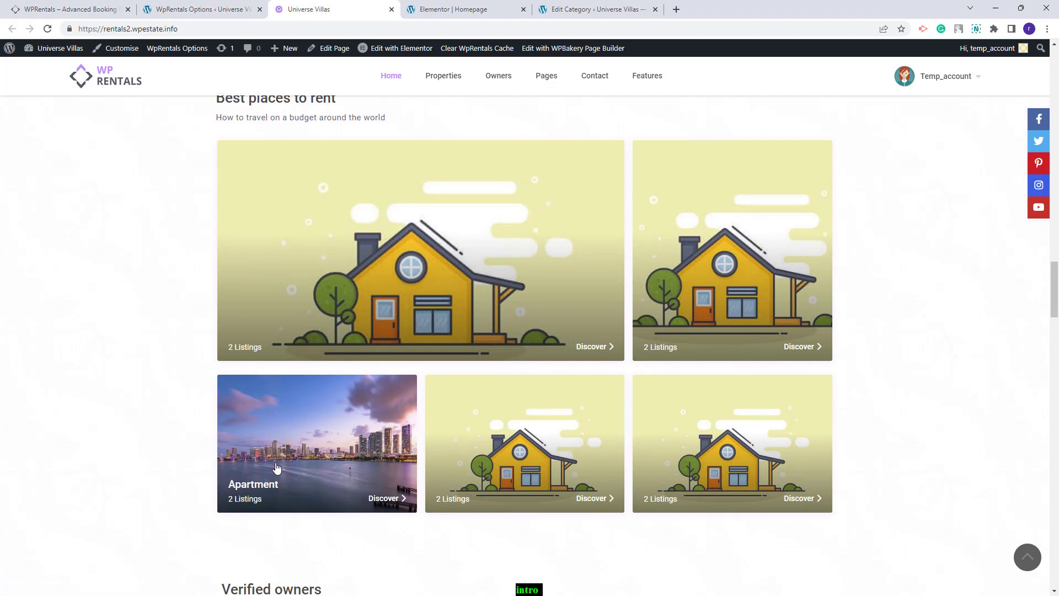
left_click(593, 9)
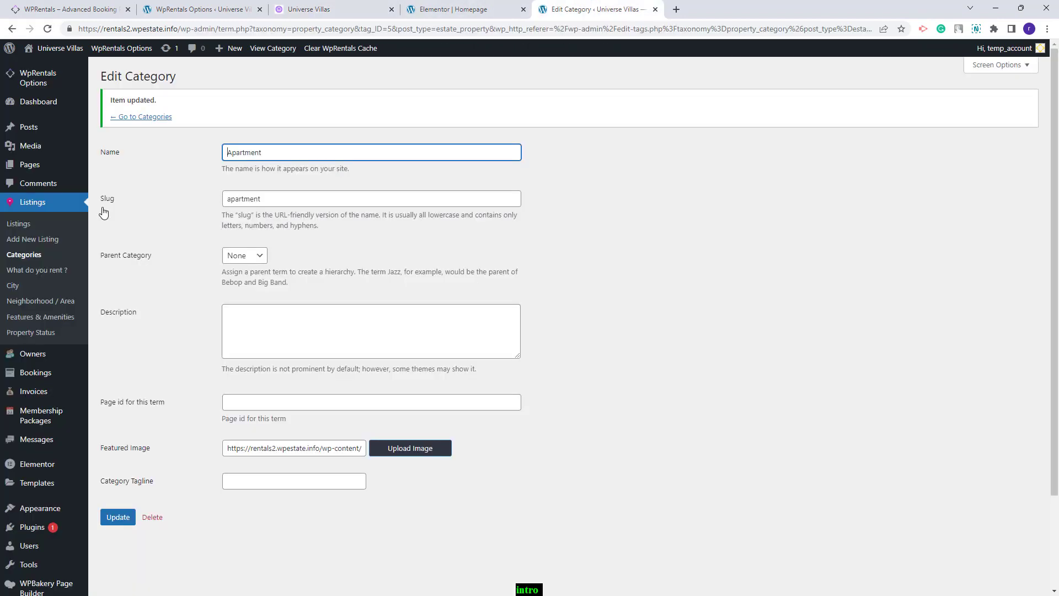
Open Arlington under Neighborhood / Area and upload city3.jpg as its featured image.
left_click(20, 303)
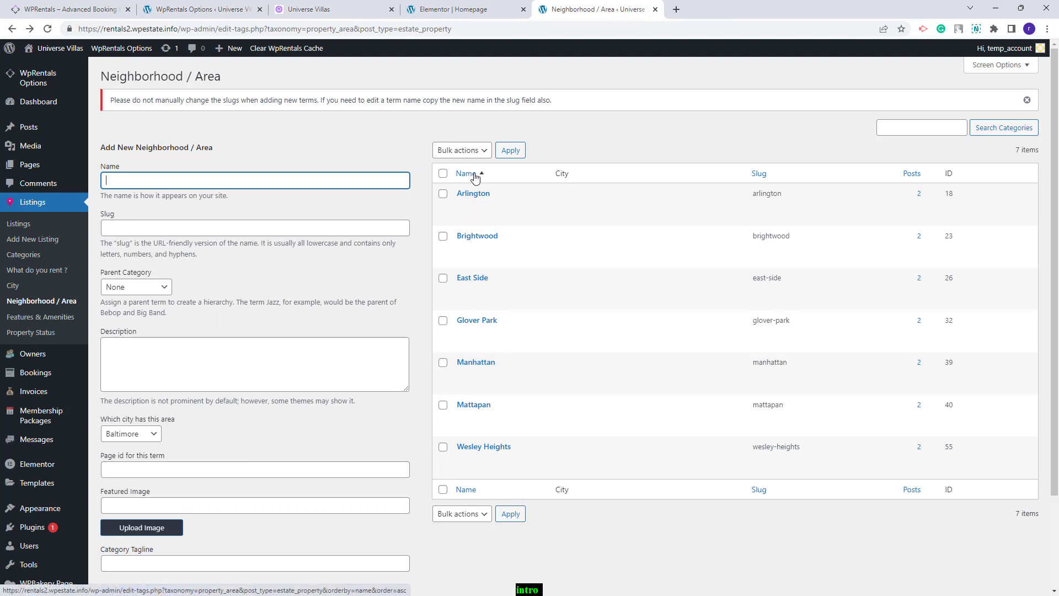
left_click(463, 206)
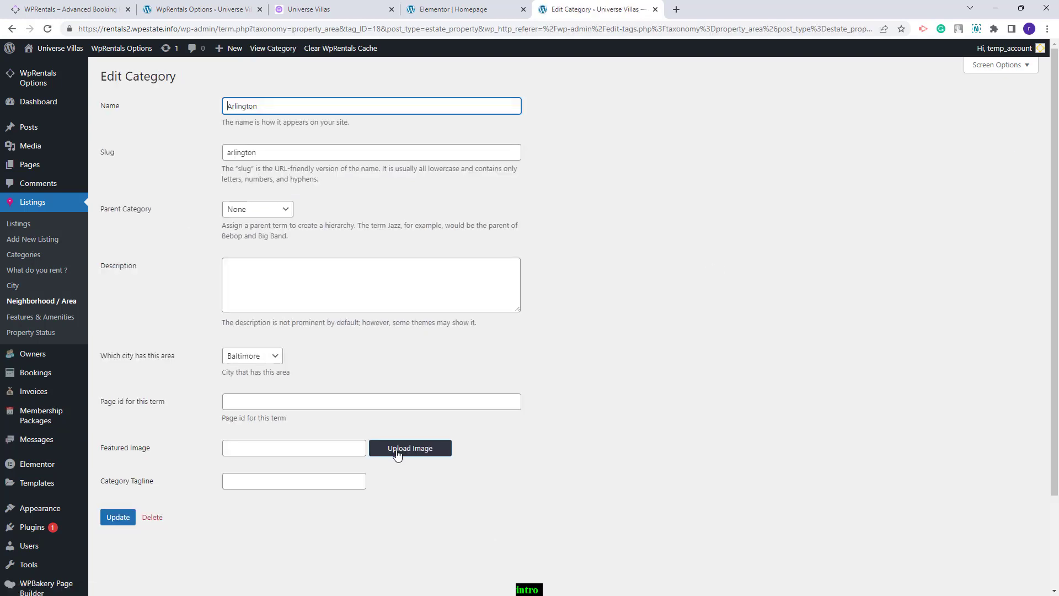
left_click(398, 450)
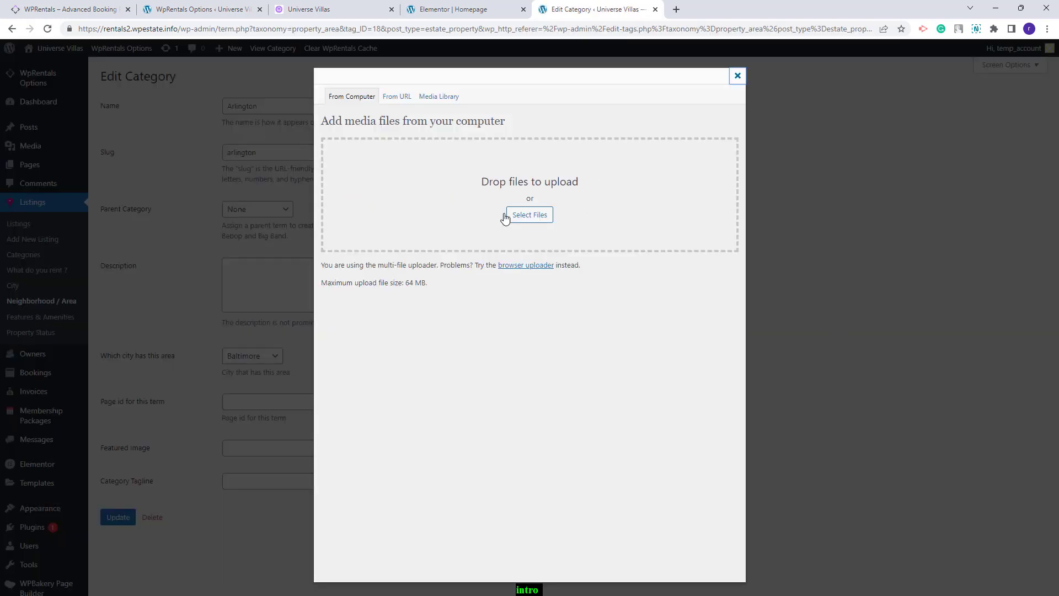
left_click(530, 216)
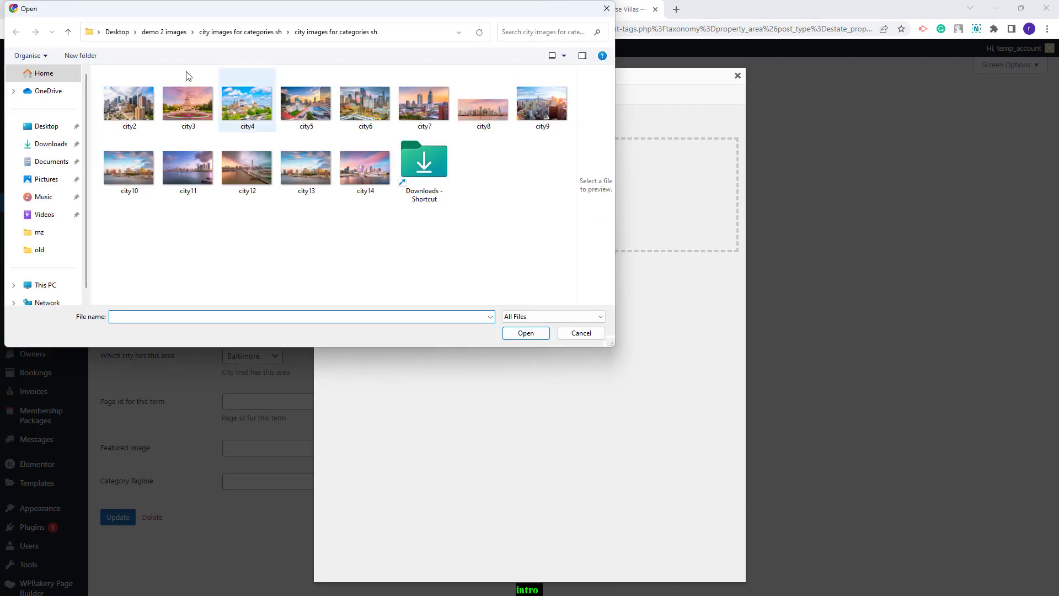
left_click(183, 110)
left_click(510, 335)
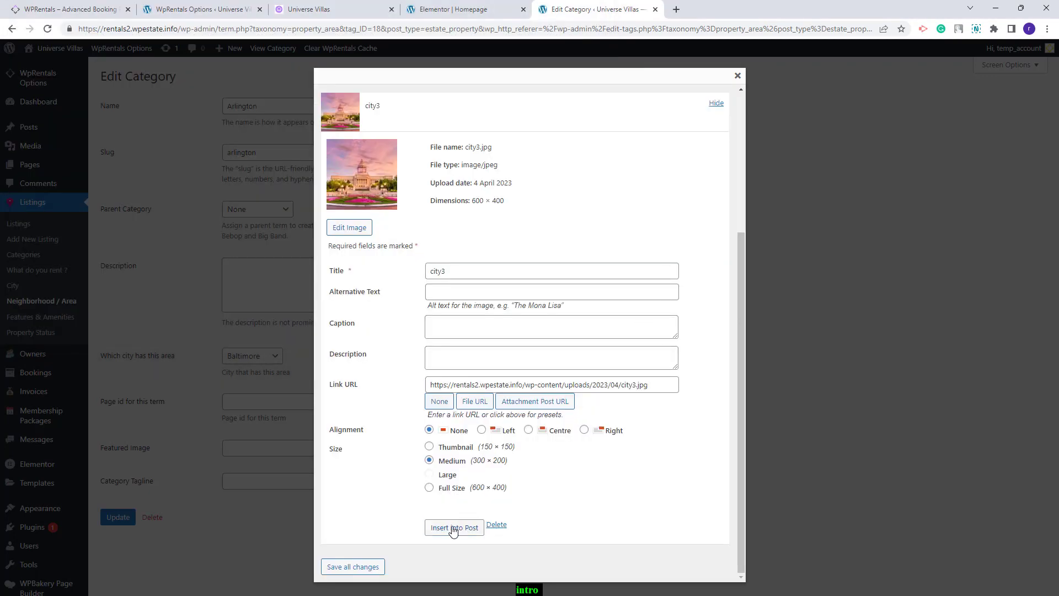
left_click(455, 528)
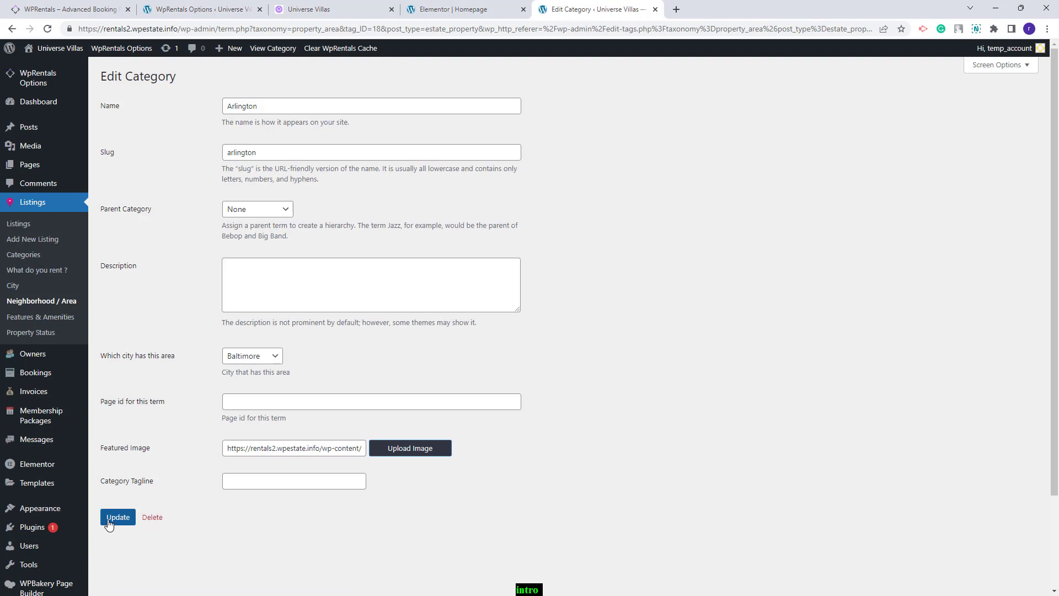
Save Arlington and reload the homepage to see its new photo.
left_click(109, 517)
key("ctrl+3")
key("F5")
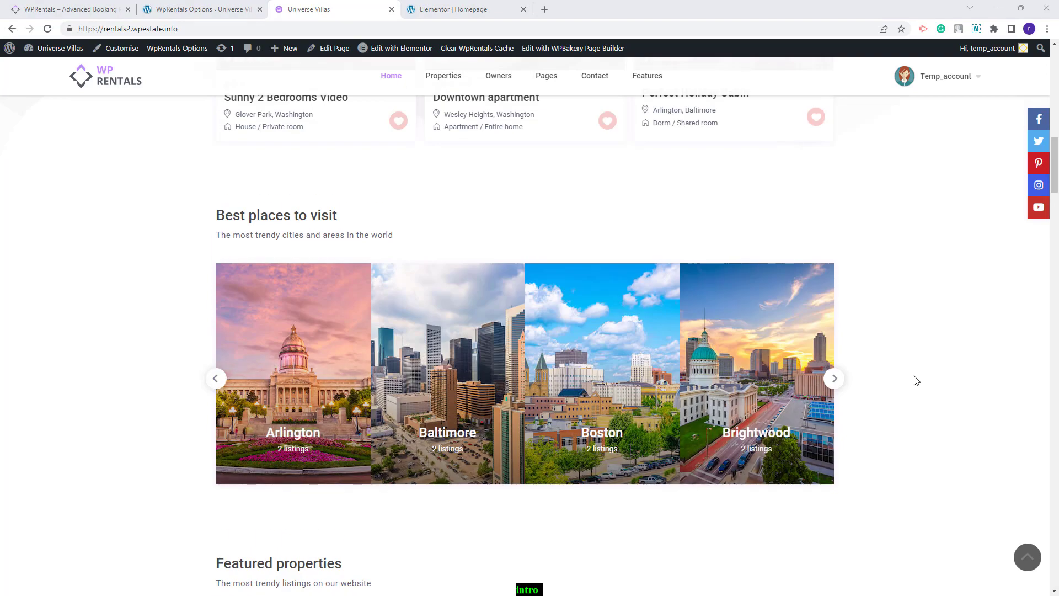
scroll(915, 380, "down", 20)
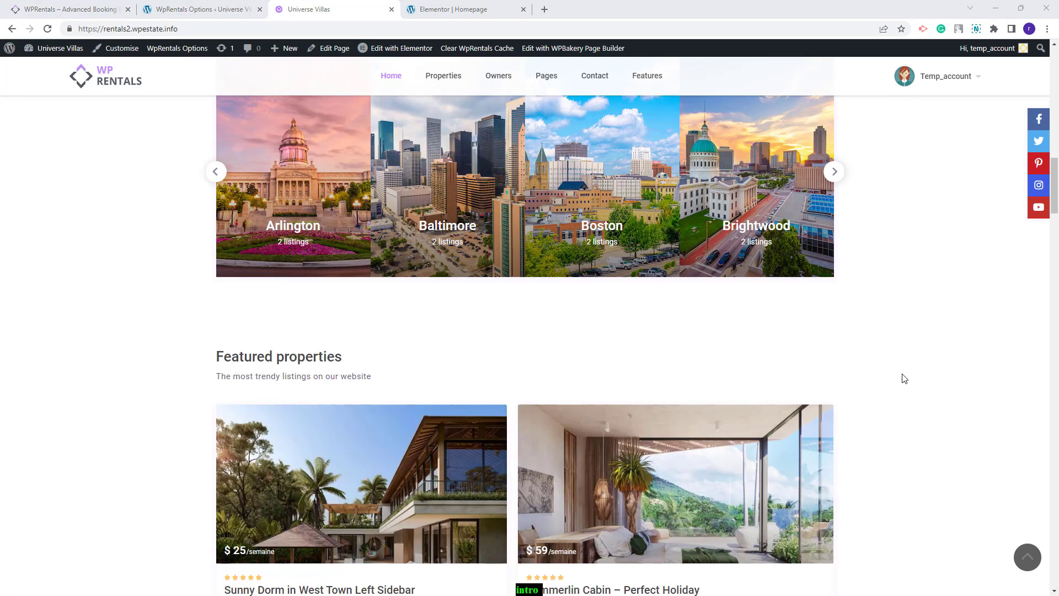
scroll(925, 381, "down", 7)
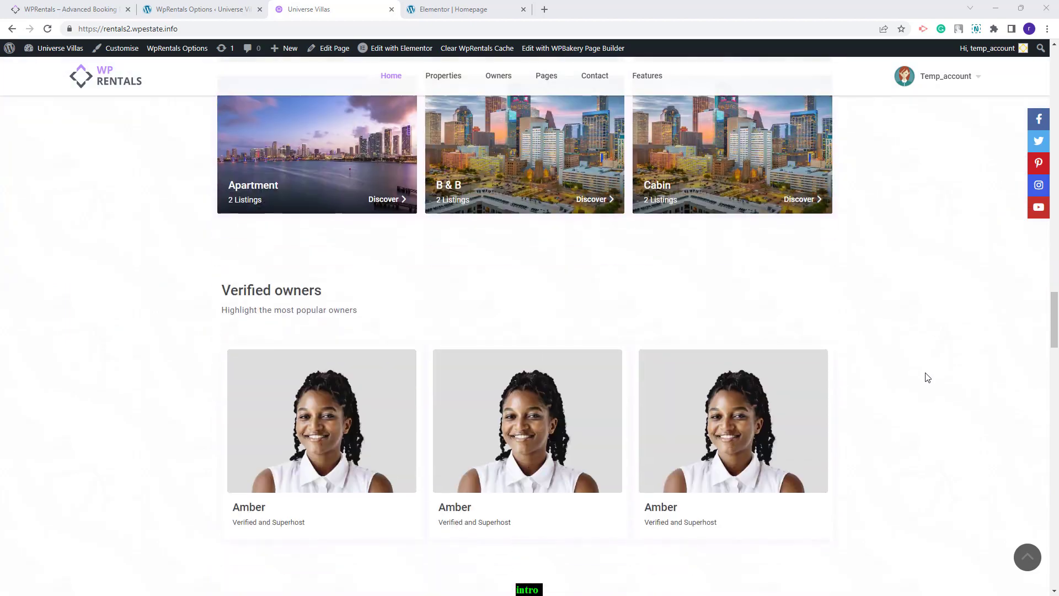
scroll(925, 379, "up", 6)
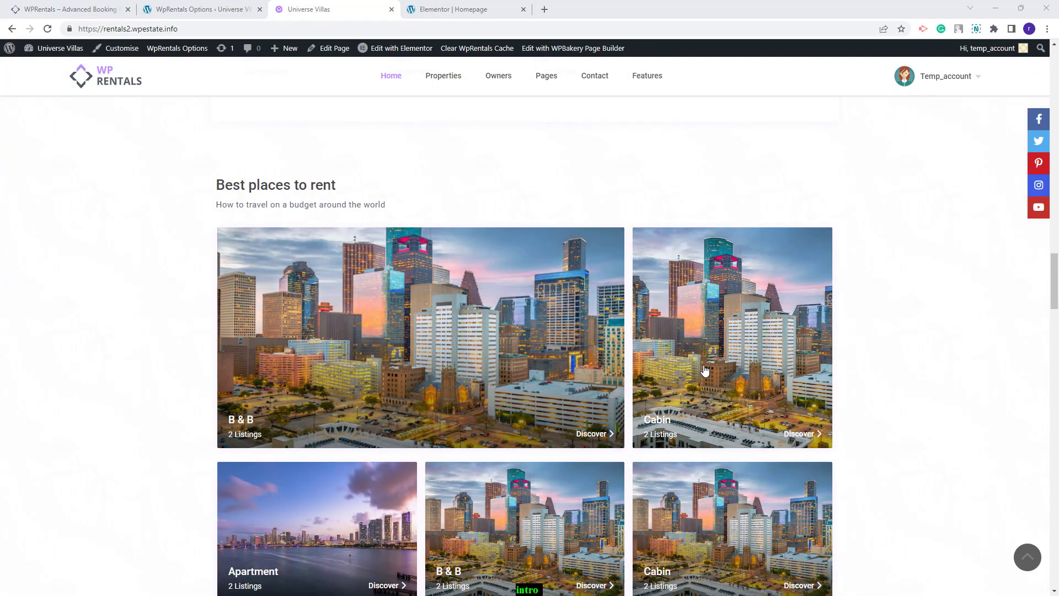
left_click_drag(1054, 279, 1055, 65)
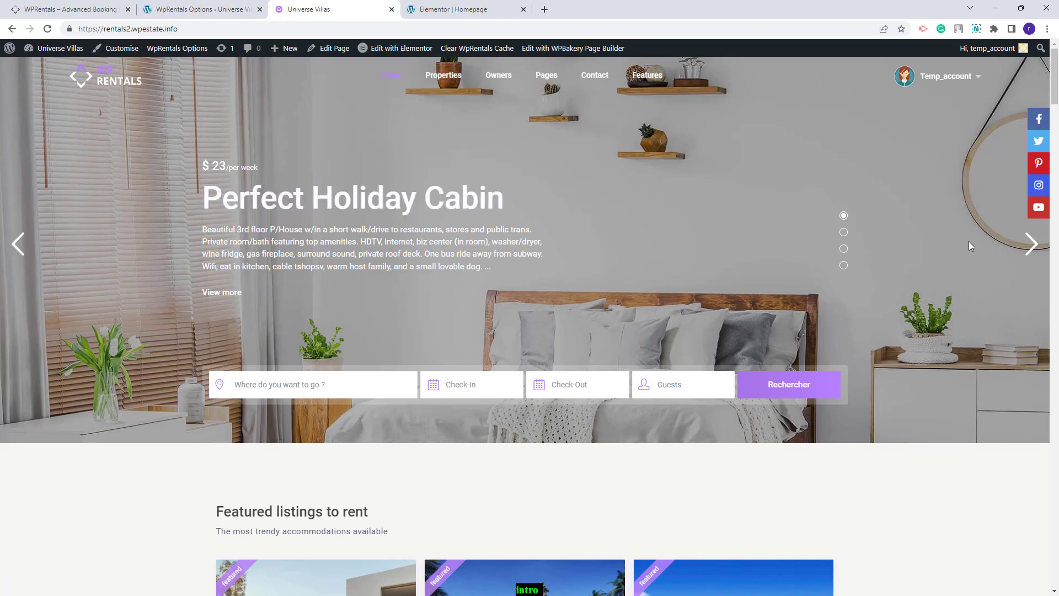
left_click(1032, 247)
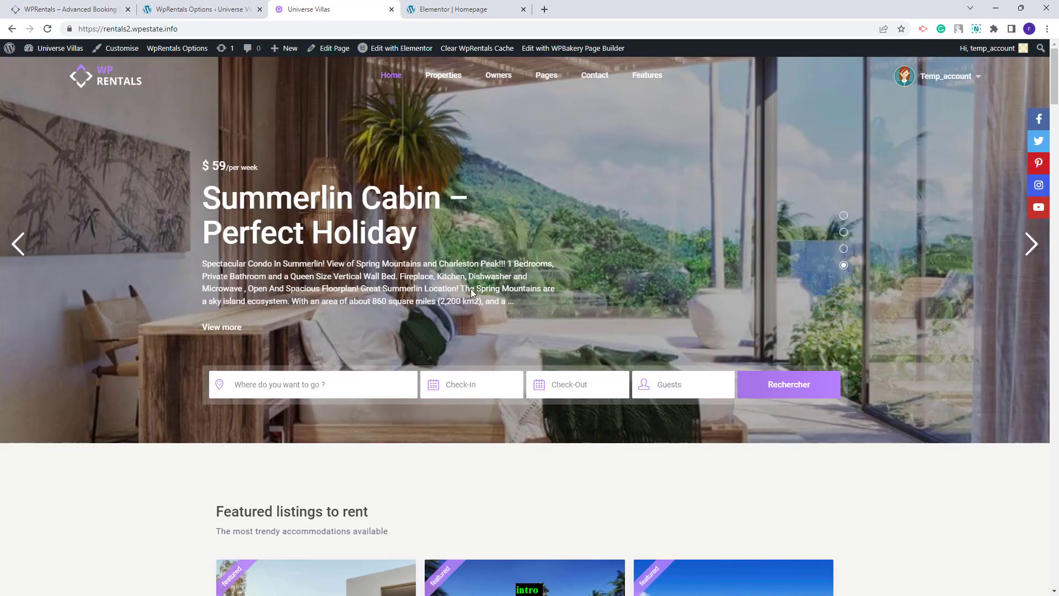
left_click(222, 18)
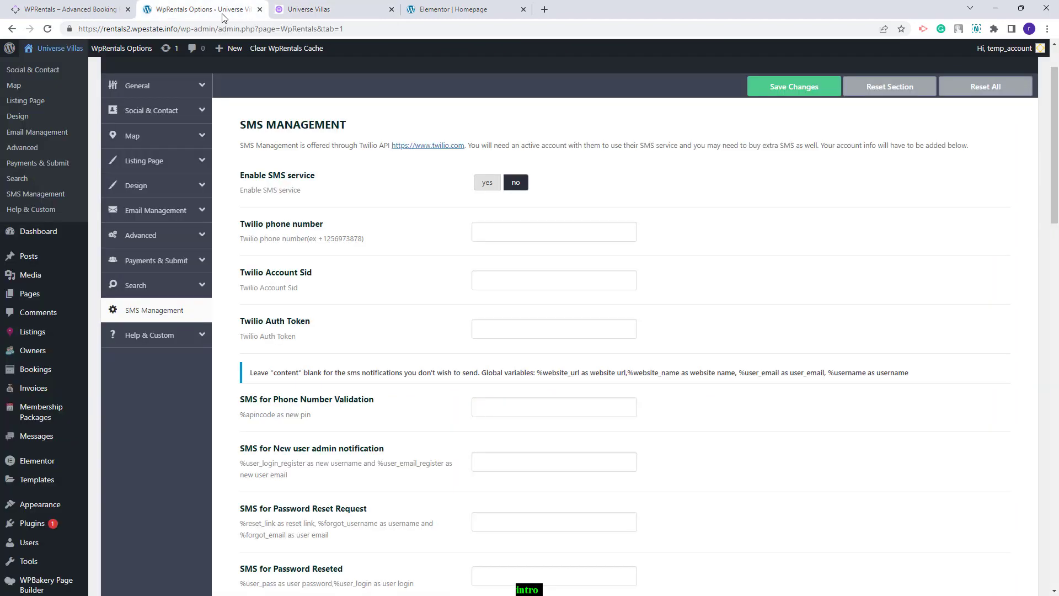
left_click(129, 88)
left_click(136, 287)
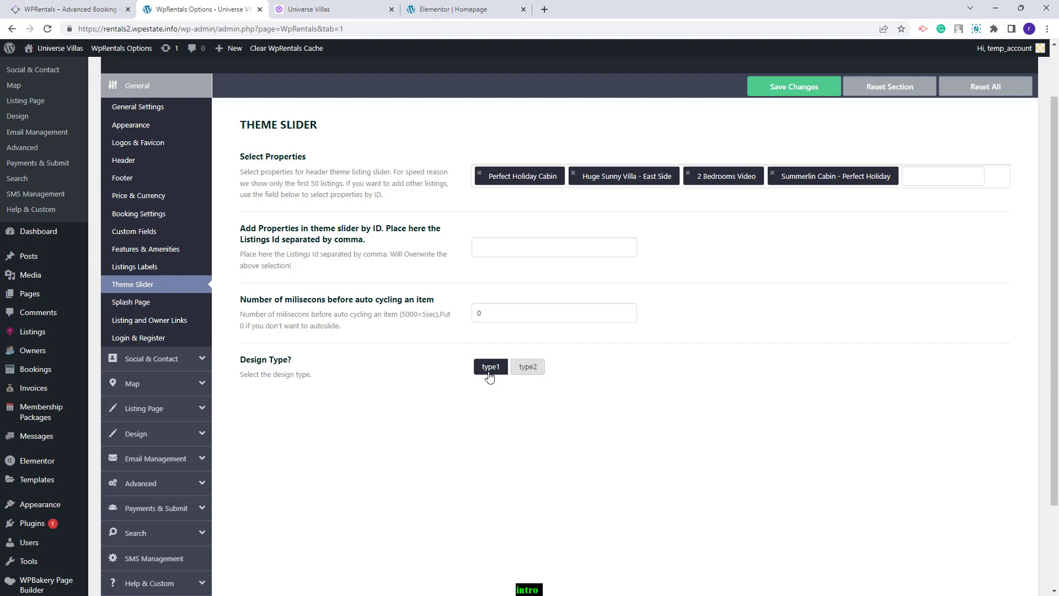
left_click(343, 15)
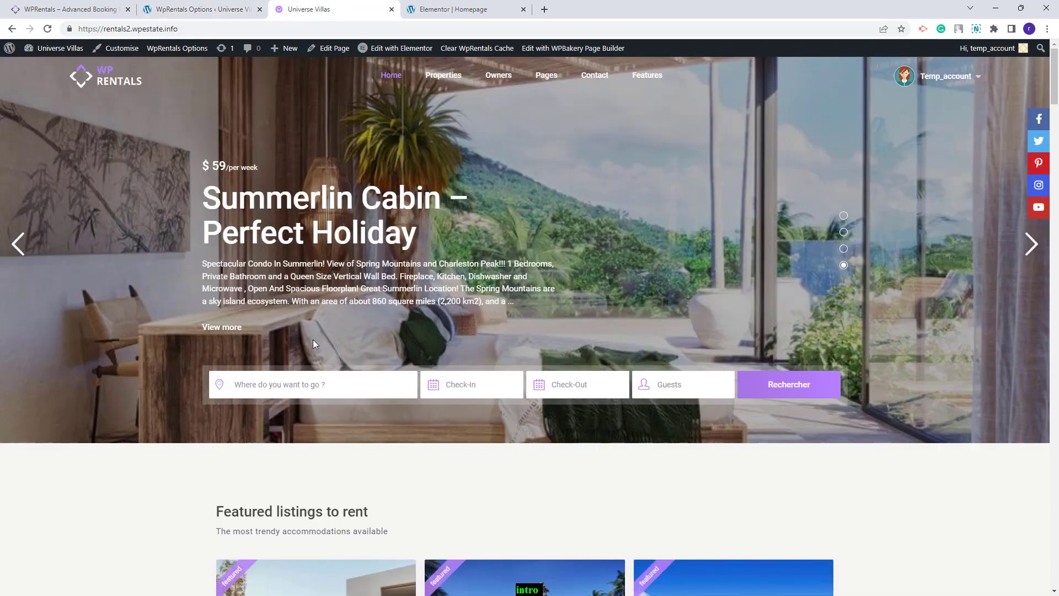
Open the homepage's edit page in a new tab and switch to it.
right_click(328, 51)
left_click(351, 61)
key("ctrl+9")
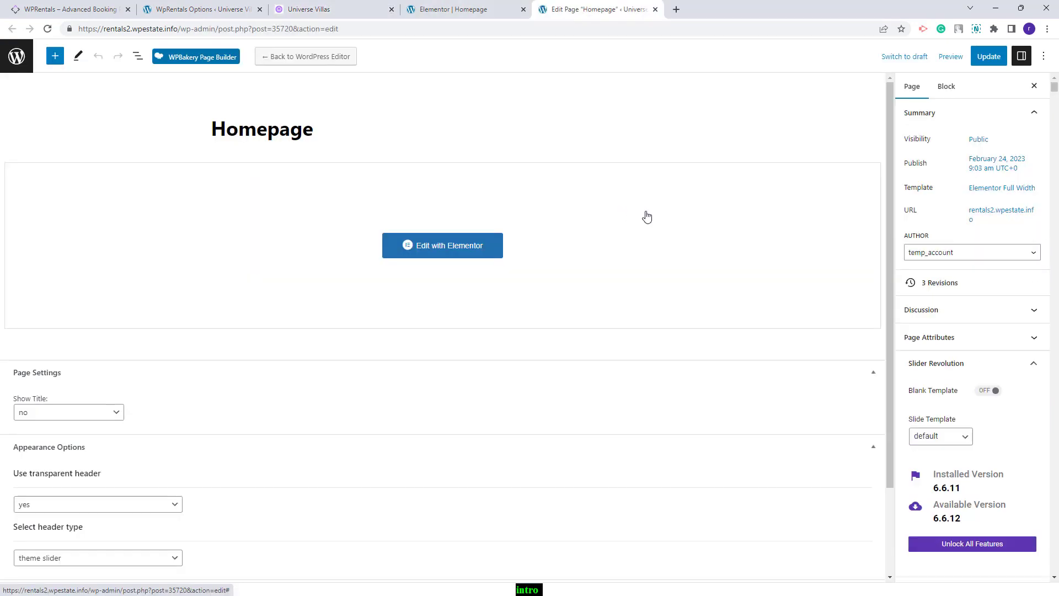
scroll(647, 216, "down", 2)
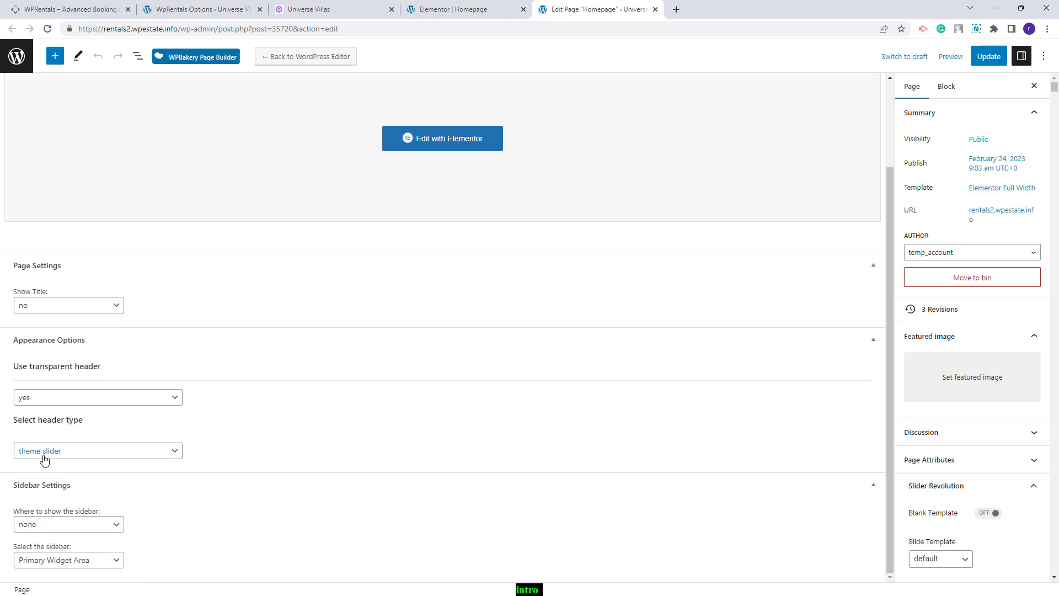
Keep the header type as theme slider and transparent header as yes, then view the live homepage.
left_click(112, 456)
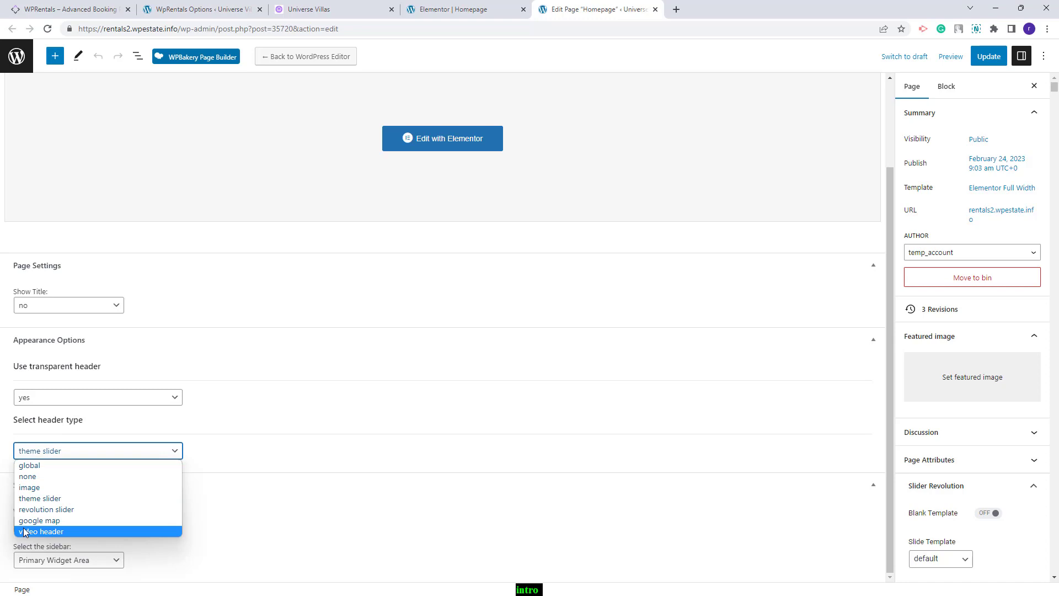
left_click(424, 465)
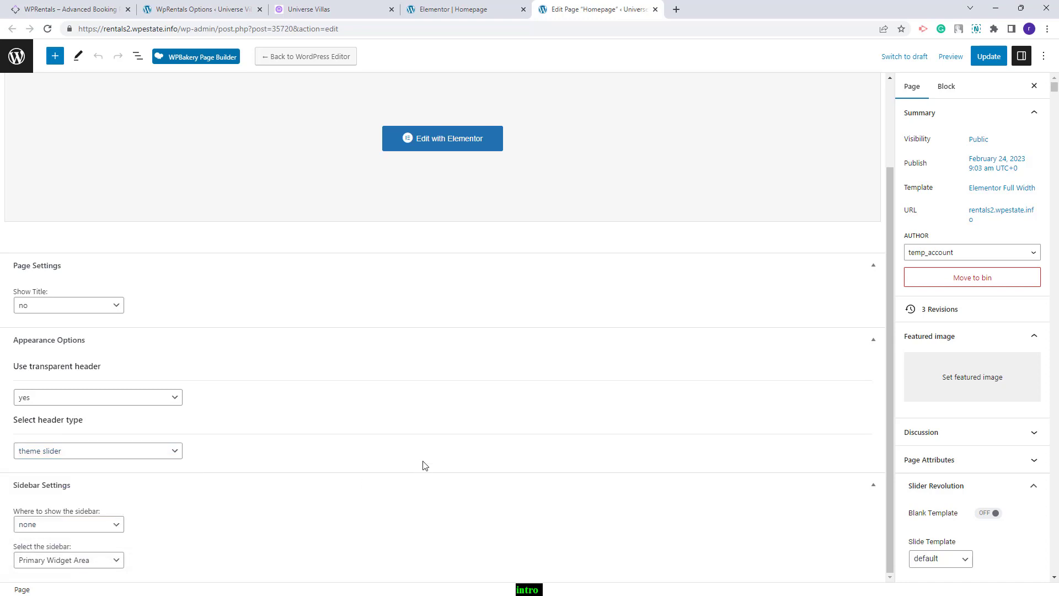
left_click(41, 399)
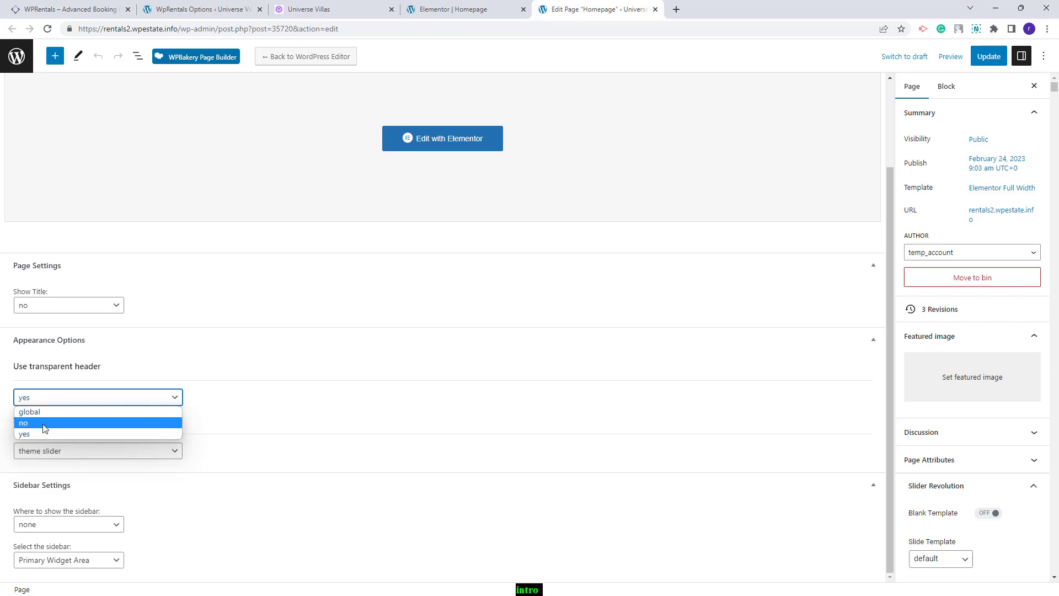
left_click(381, 440)
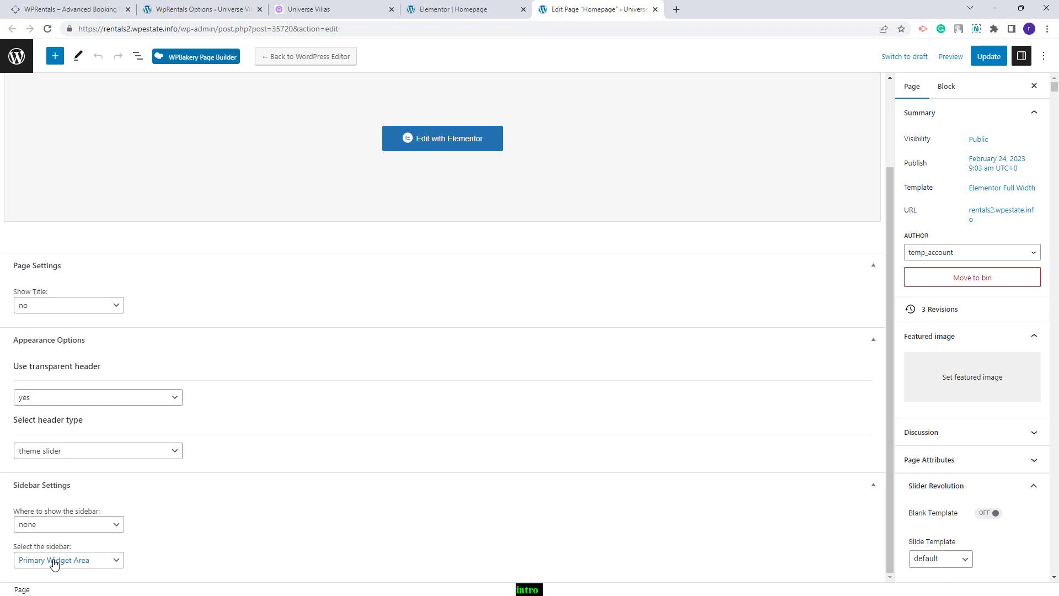
left_click(325, 9)
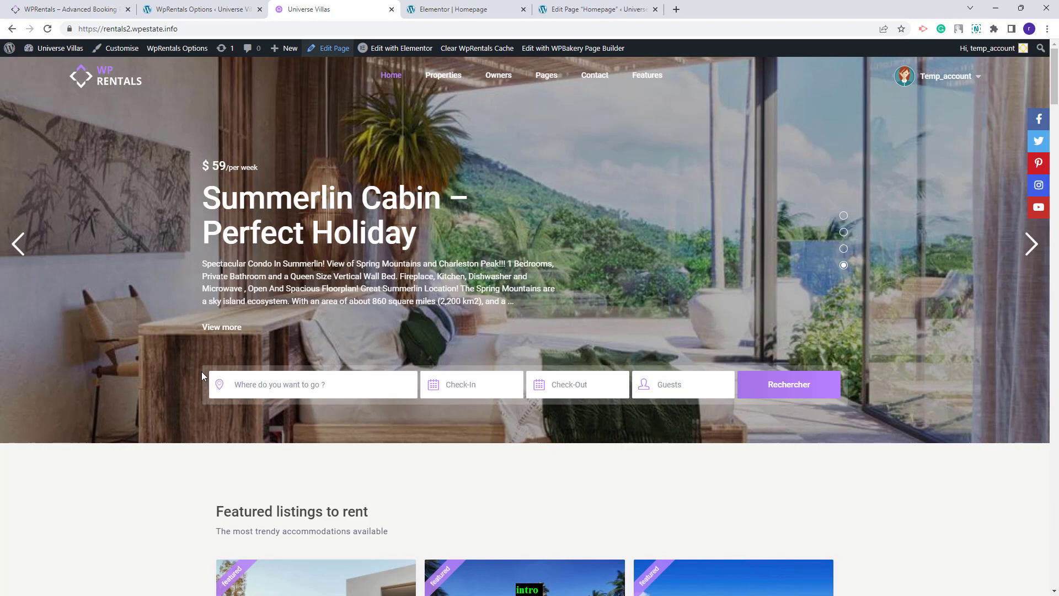
Compare the WpRentals Options search form setting with the live homepage, then return to Elementor.
left_click(201, 9)
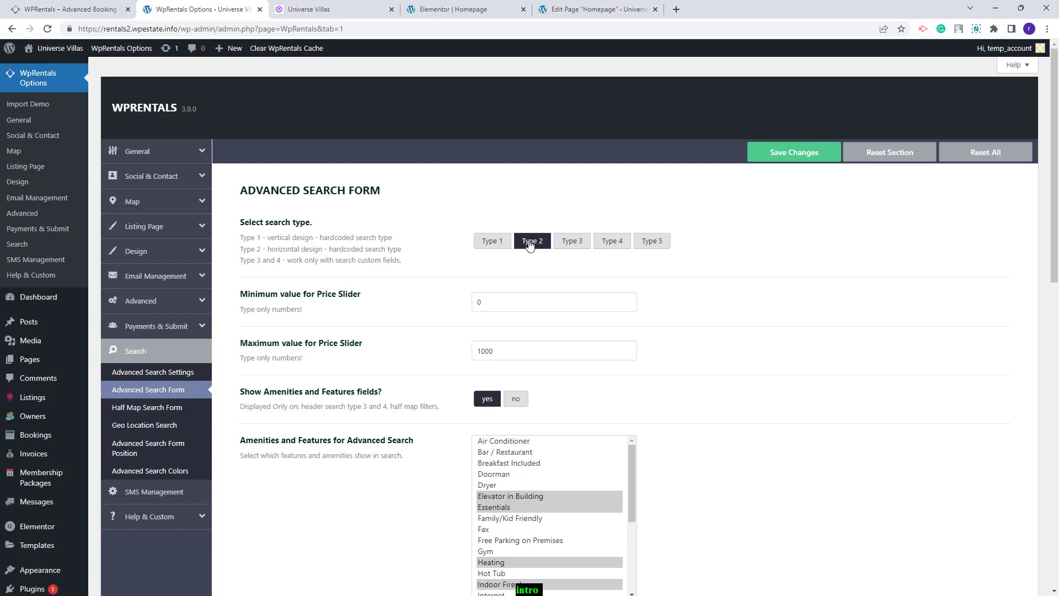
left_click(331, 8)
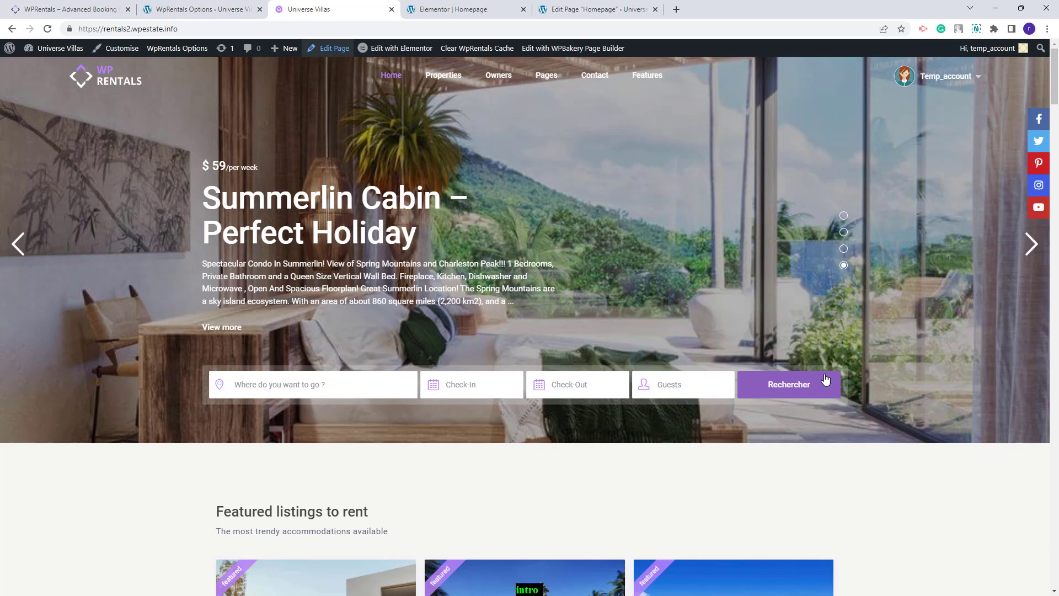
scroll(822, 377, "down", 3)
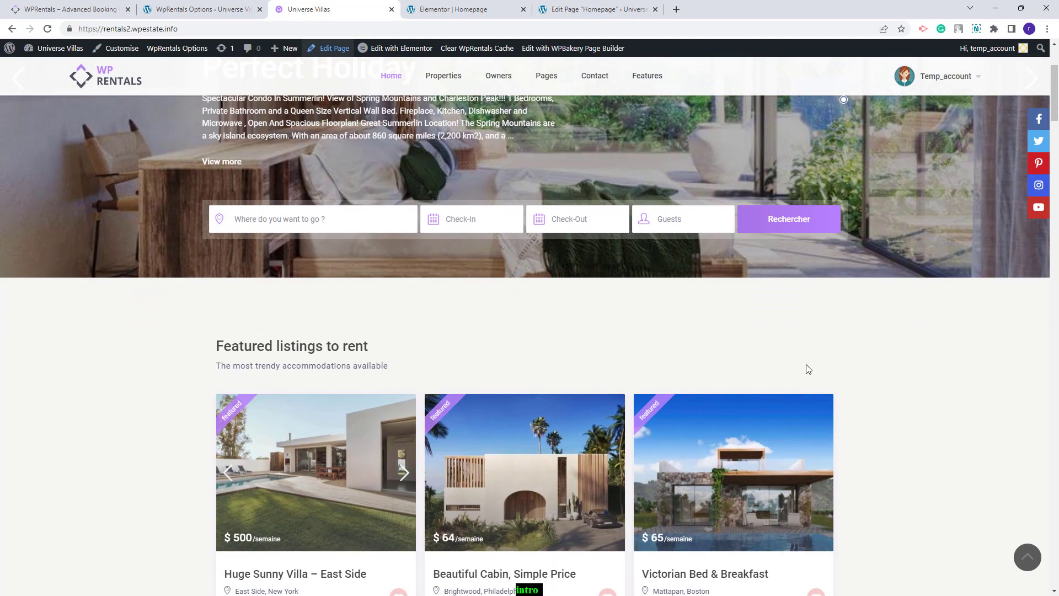
left_click(449, 5)
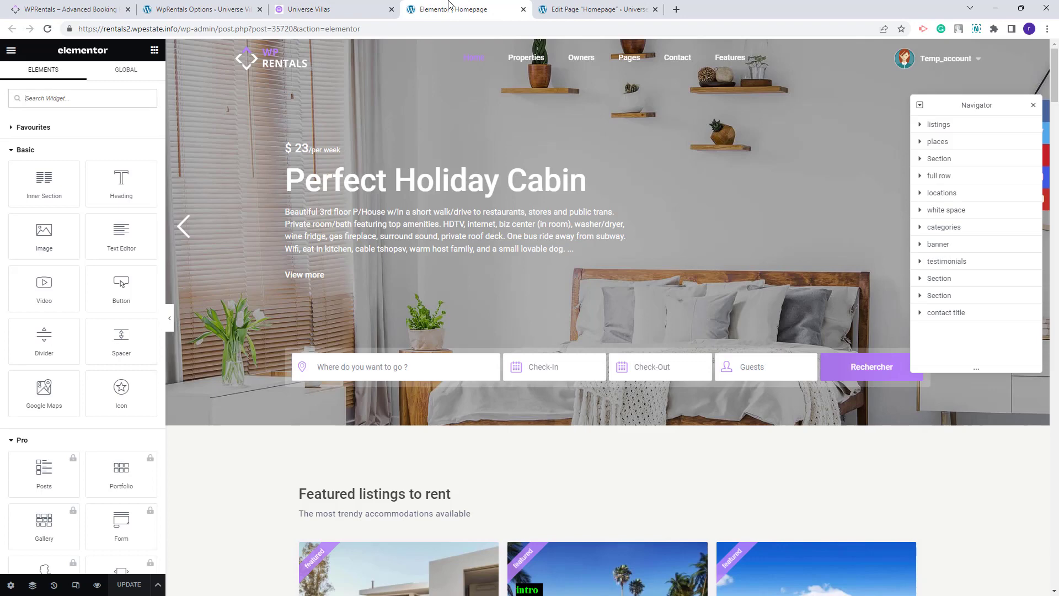
Toggle the Navigator panel and select the listings section.
scroll(654, 375, "down", 2)
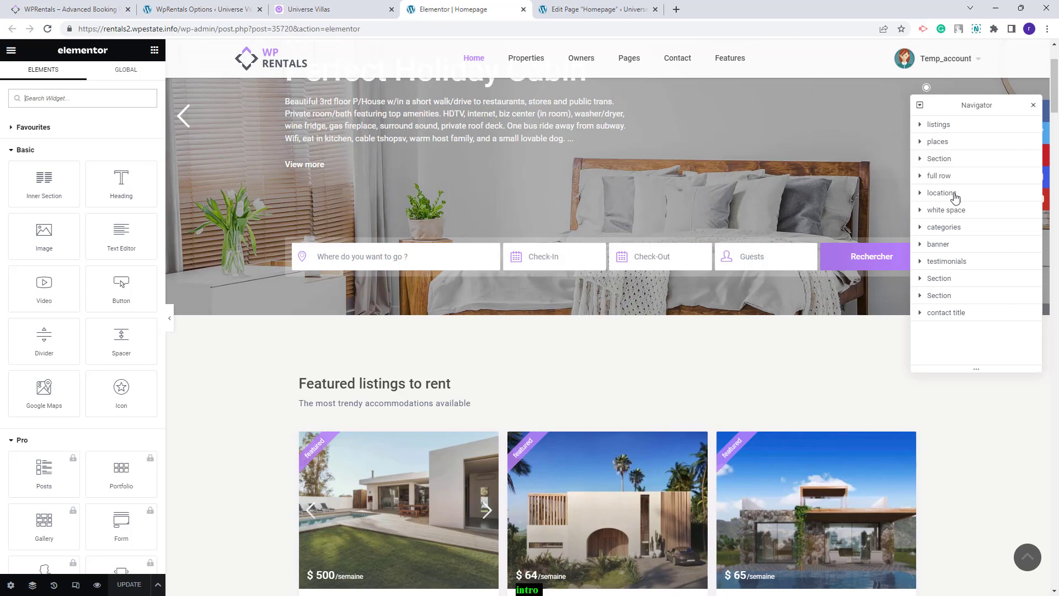
left_click(33, 586)
left_click(33, 586)
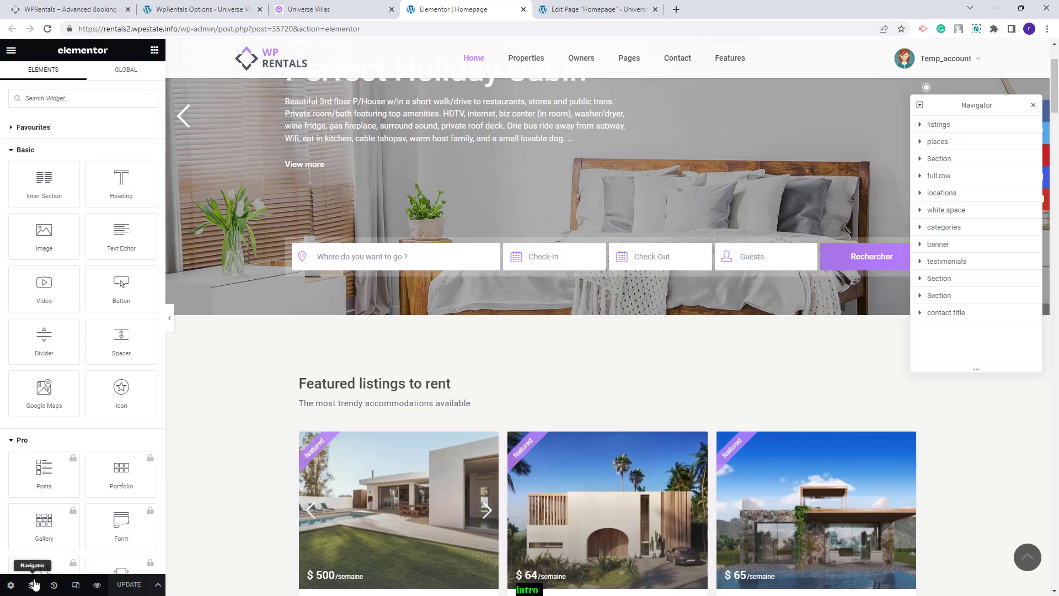
left_click(938, 126)
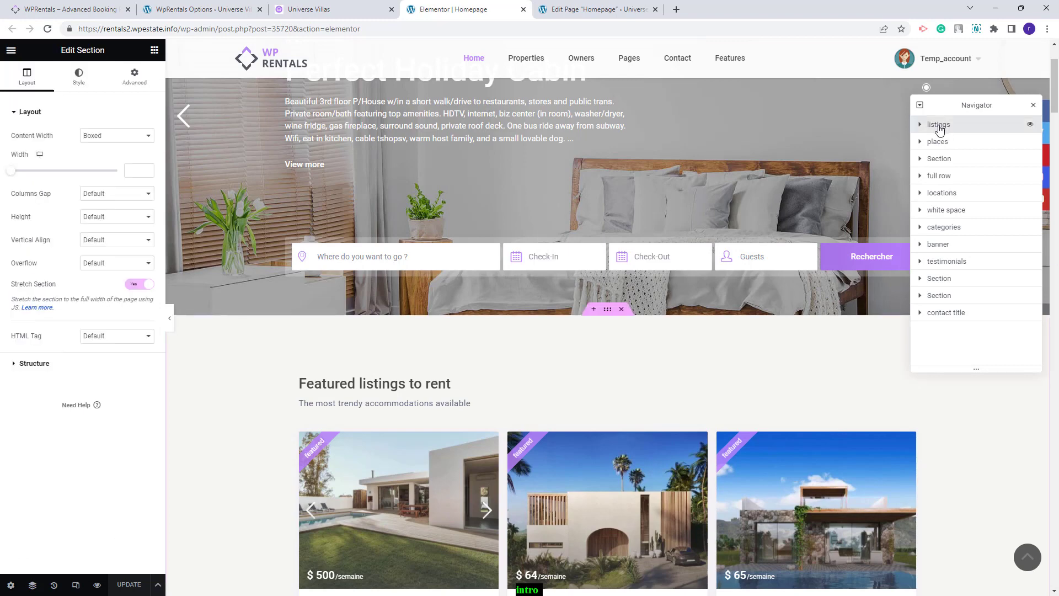
Review the featured listings widget's filters and border width 1, then select the places section.
scroll(683, 345, "down", 3)
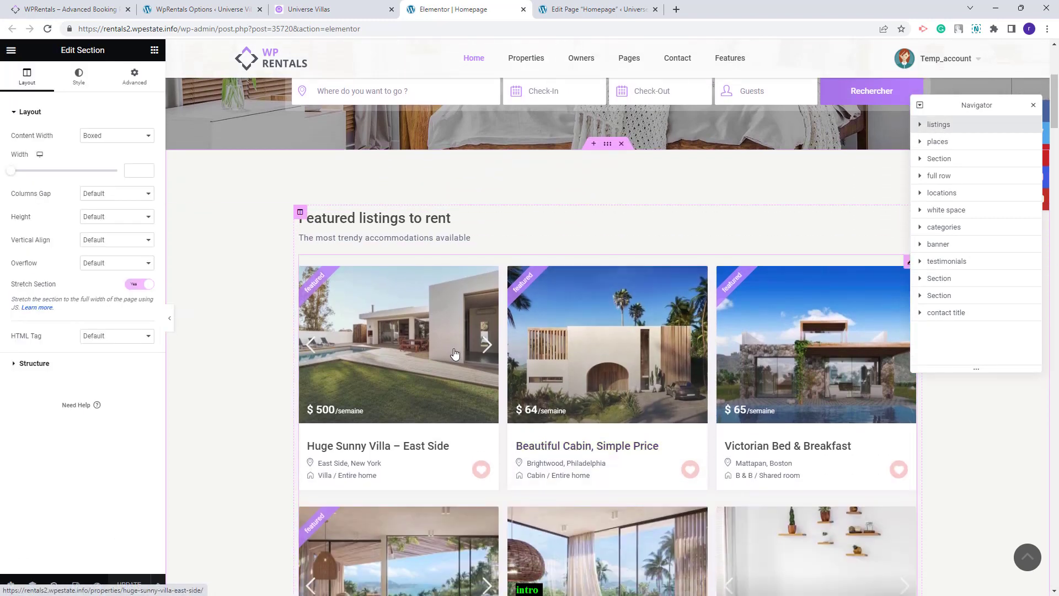
left_click(453, 468)
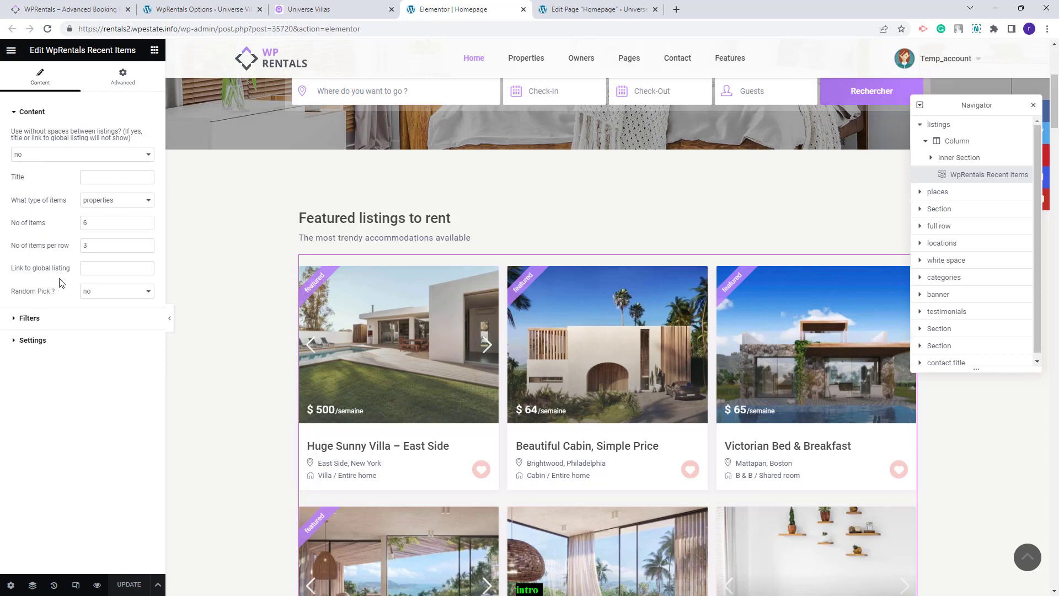
left_click(39, 319)
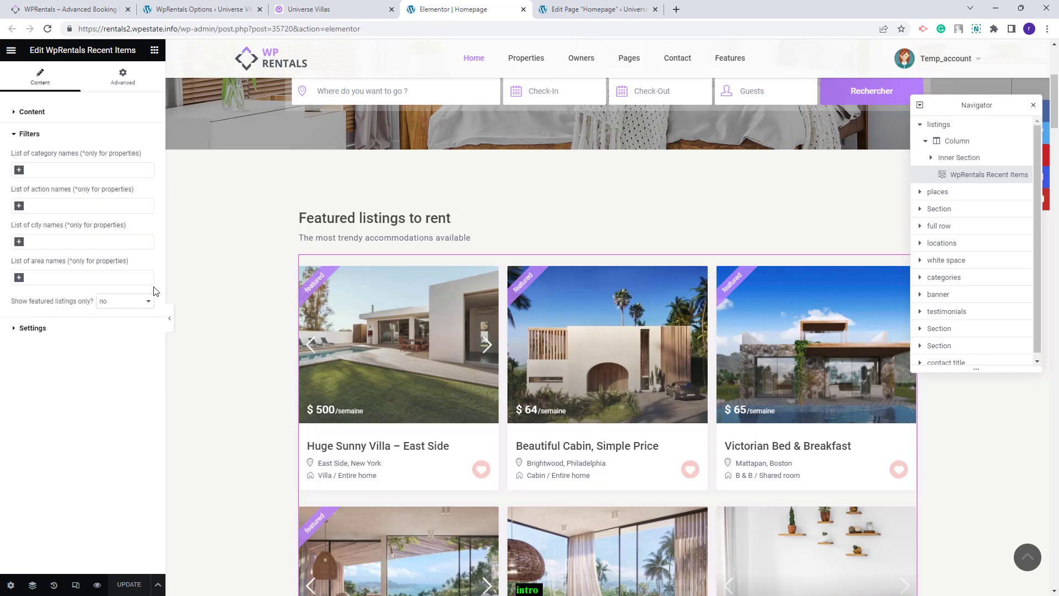
left_click(49, 330)
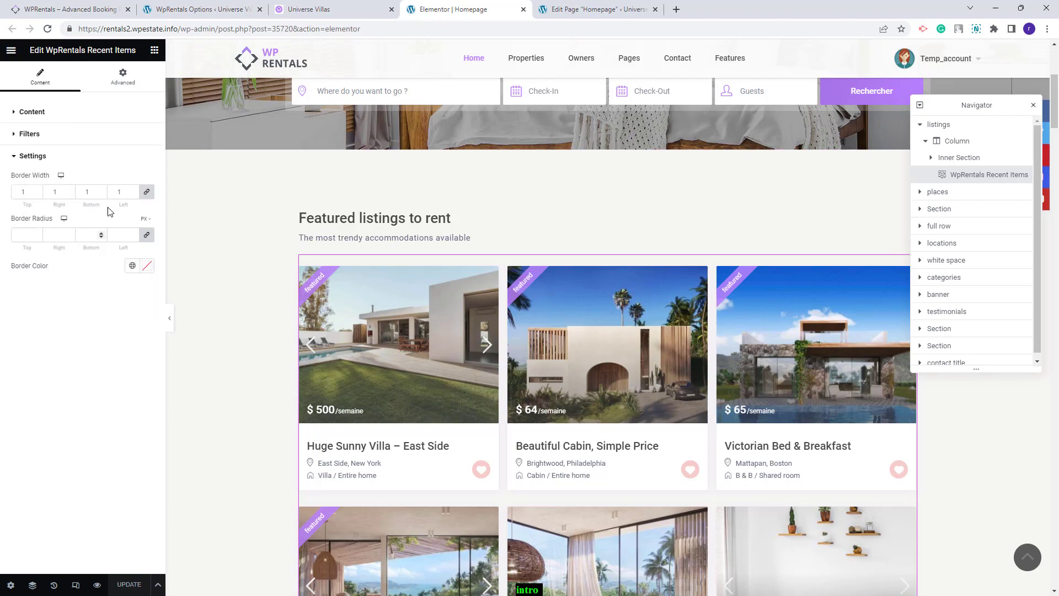
left_click(938, 191)
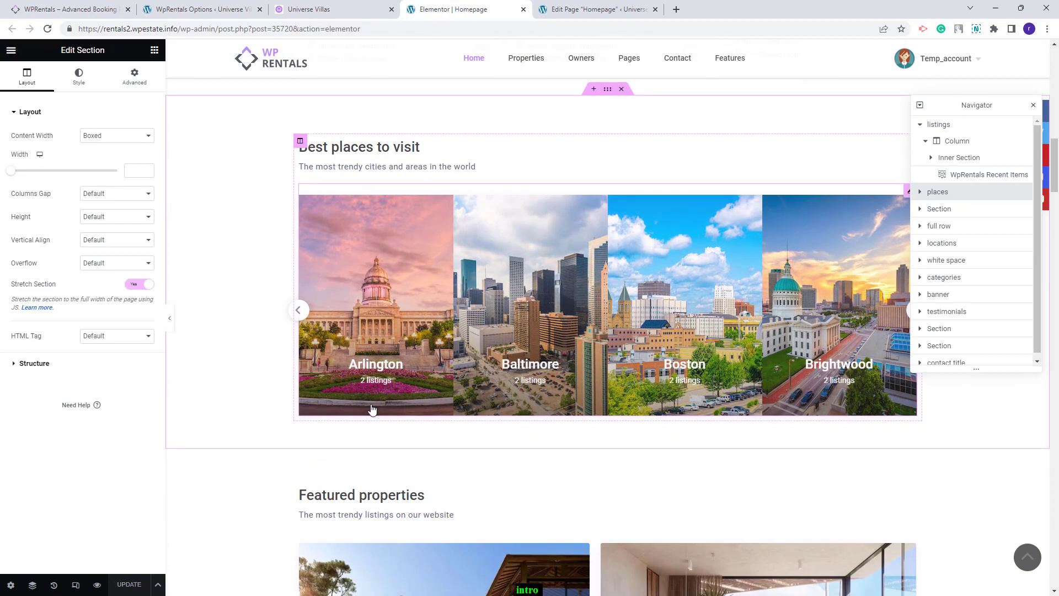
Inspect the city slider, then open the first featured card, showing Sunny Dorm with listing ID 145.
left_click(377, 416)
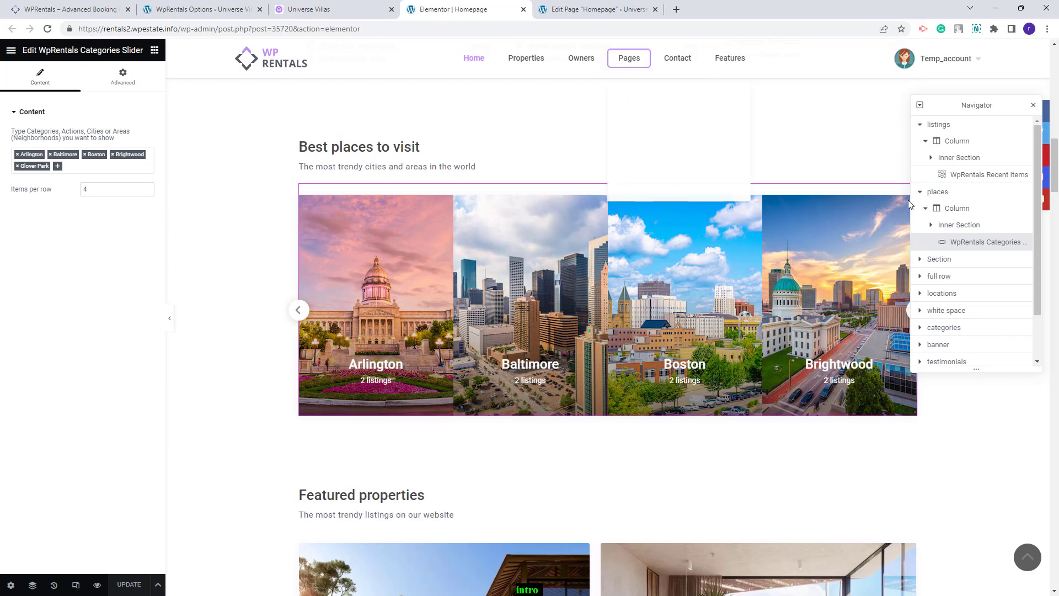
left_click(939, 259)
scroll(914, 438, "down", 5)
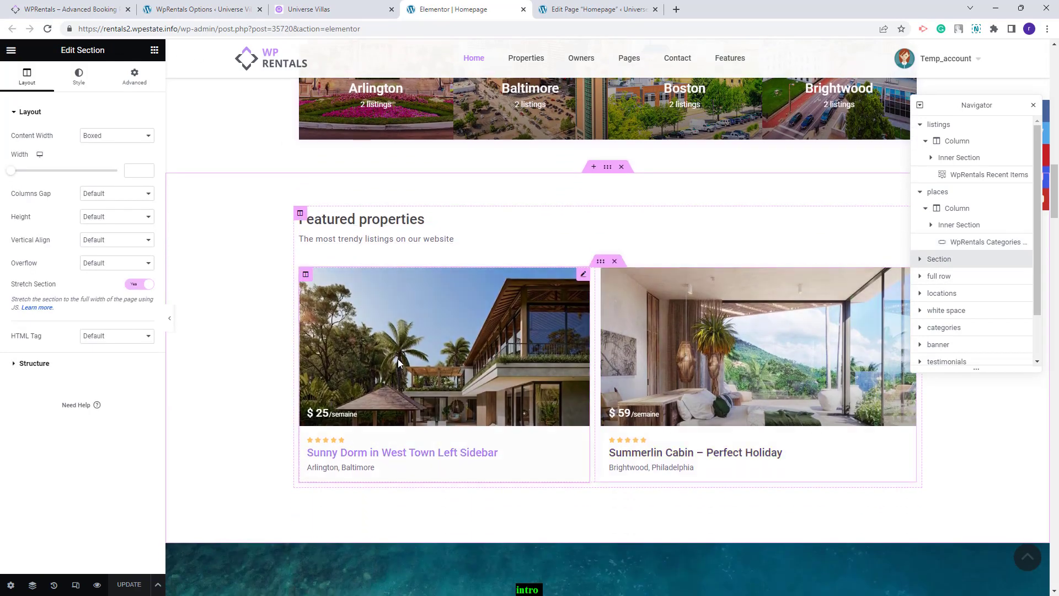
left_click(394, 359)
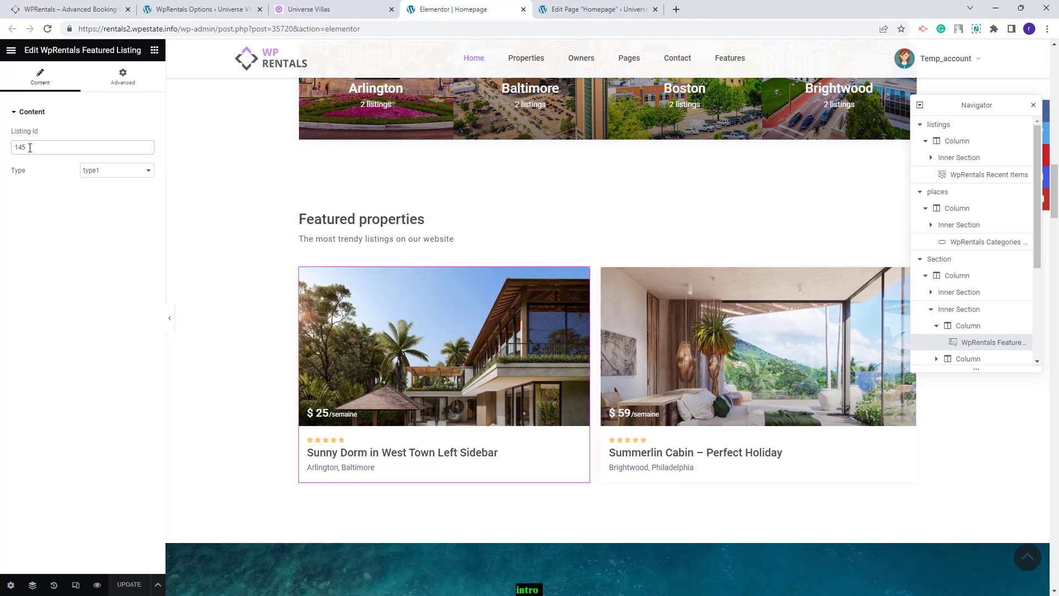
Open the admin Listings table and pick out listing IDs, including Huge Sunny Villa's.
left_click(208, 9)
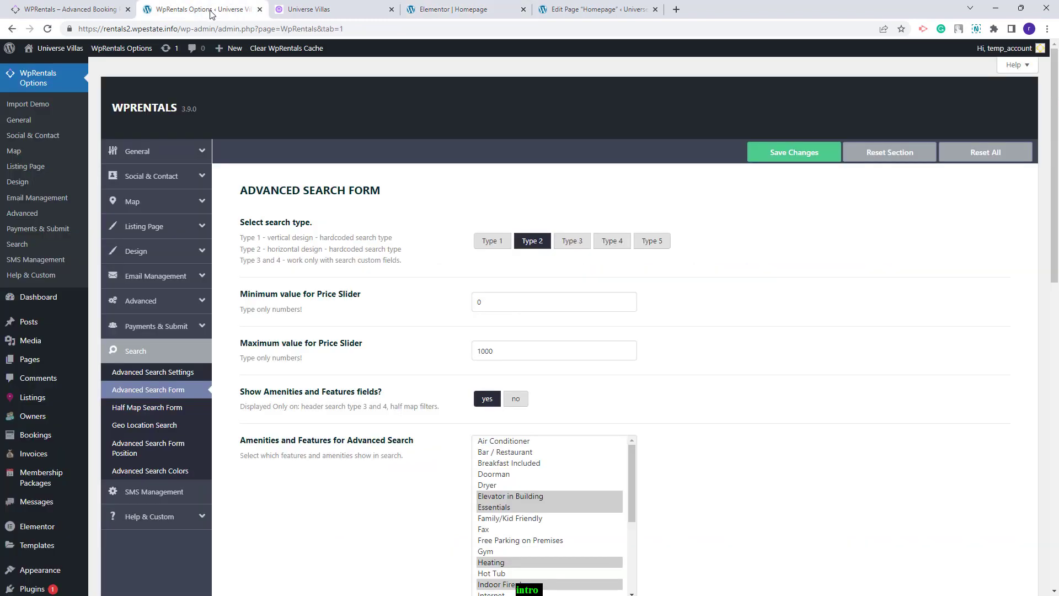
left_click(33, 398)
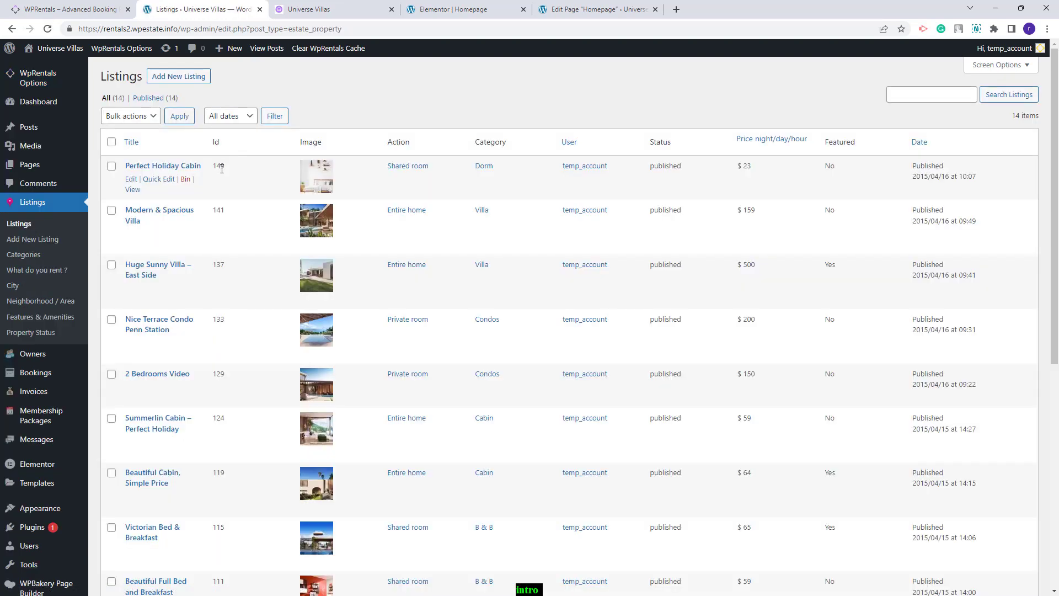
double_click(216, 141)
double_click(219, 165)
double_click(220, 211)
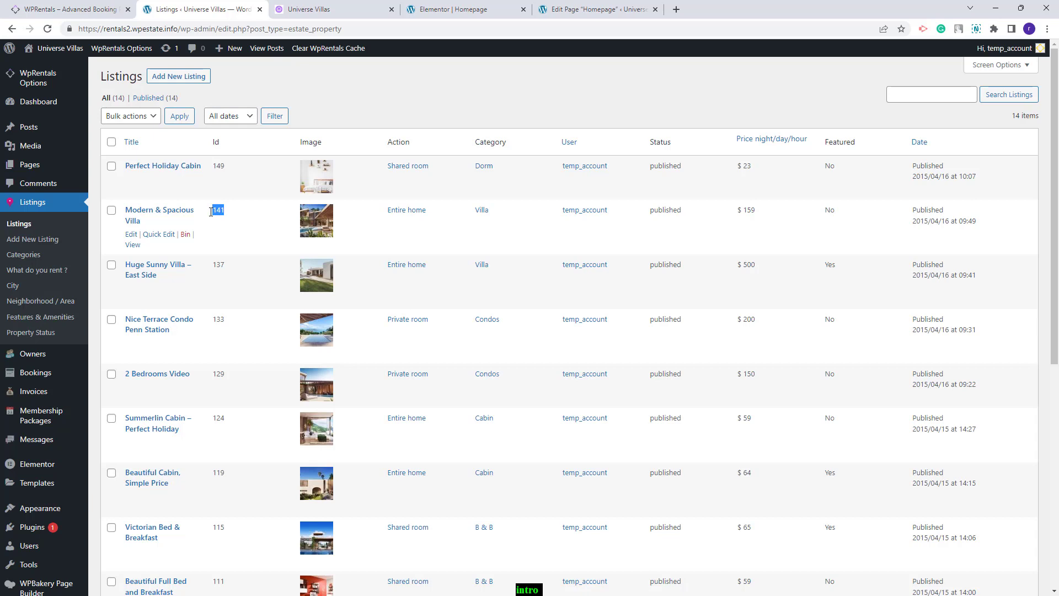
left_click_drag(226, 265, 212, 265)
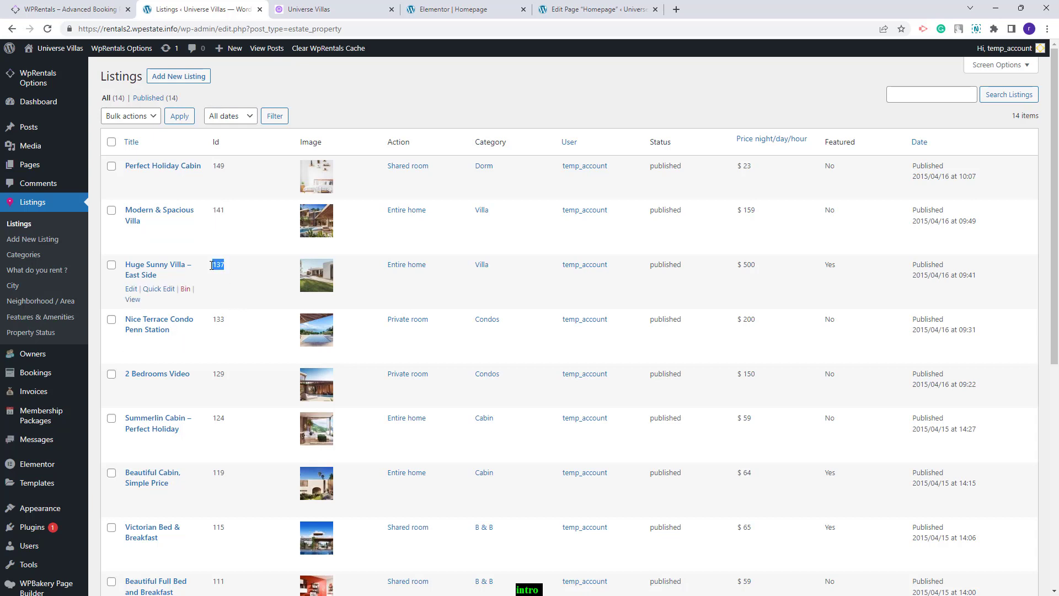
Back in Elementor, paste the copied listing ID and select the full-width beach image section.
left_click(454, 9)
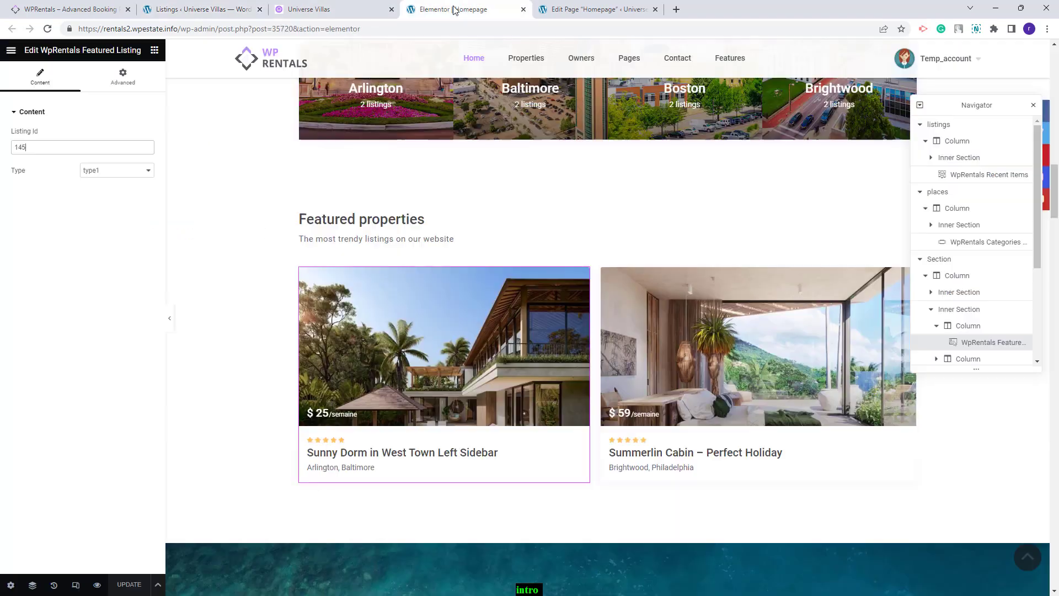
type("124")
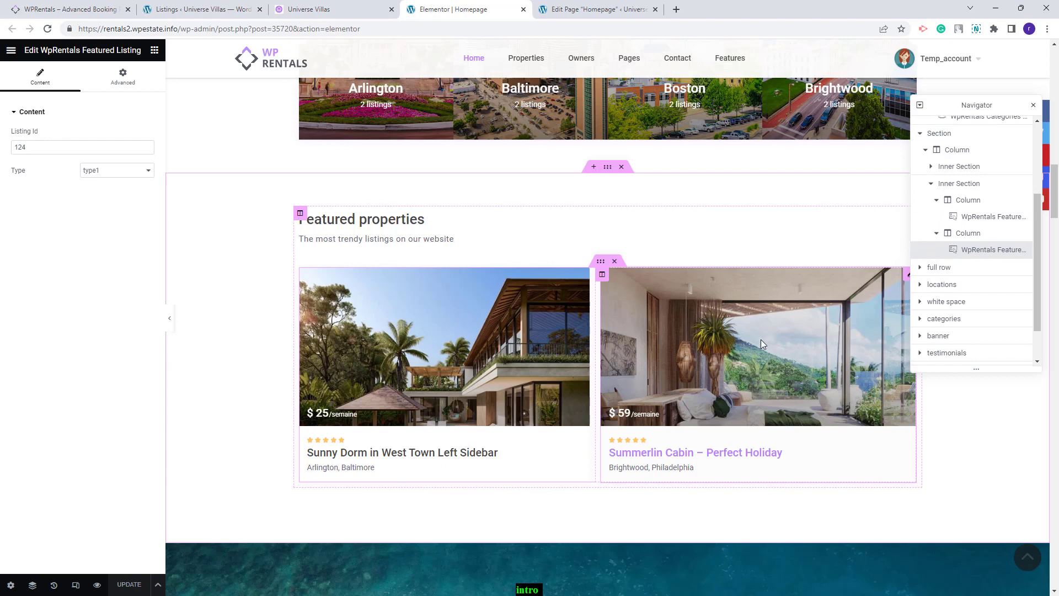
left_click(959, 268)
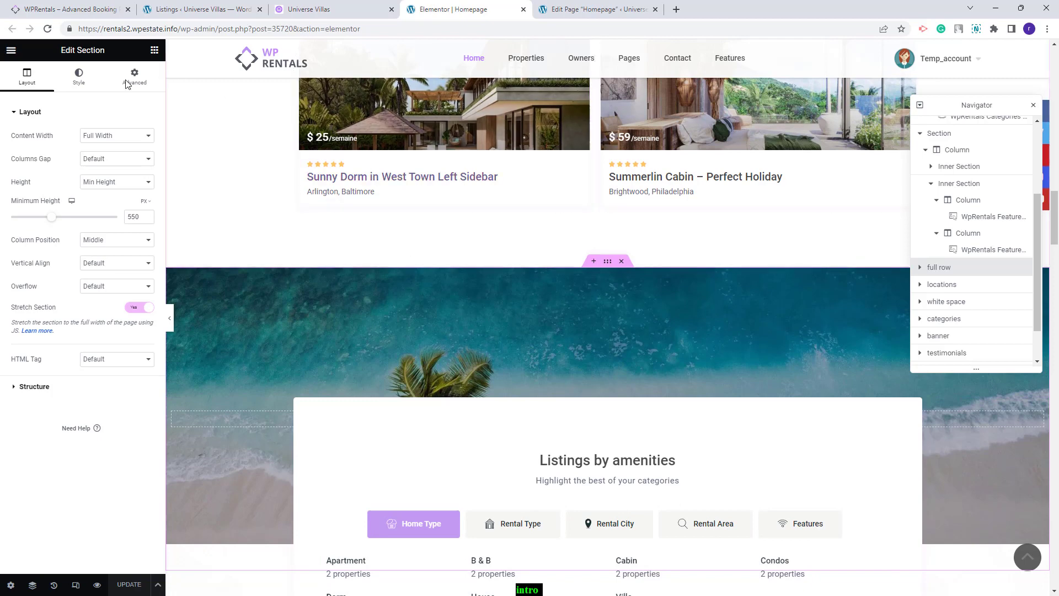
Check the beach section's background image, then open the amenities tabs widget's settings.
left_click(81, 82)
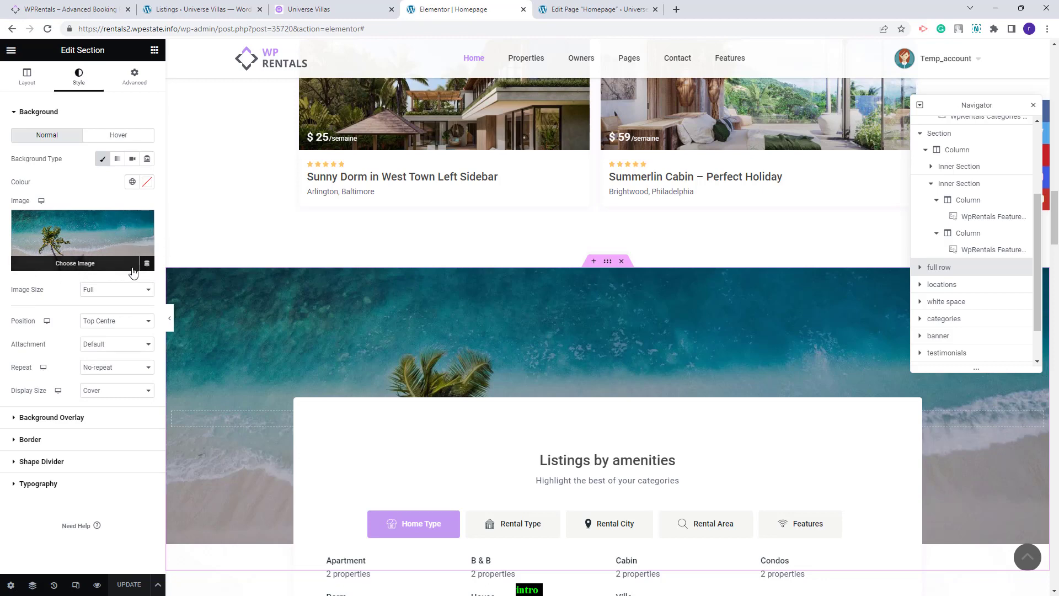
left_click(942, 284)
scroll(336, 315, "down", 2)
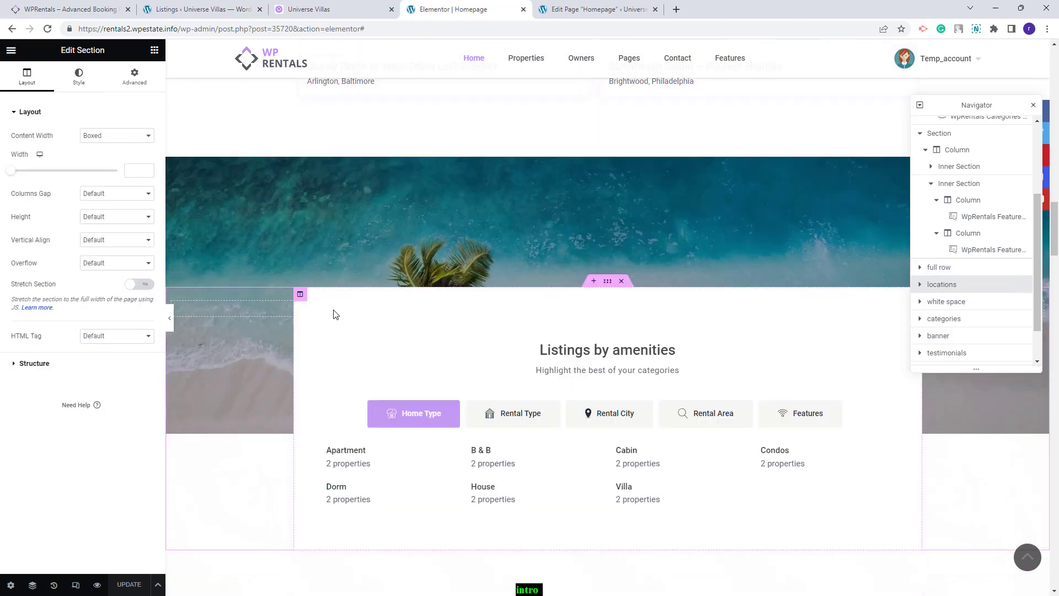
left_click(444, 412)
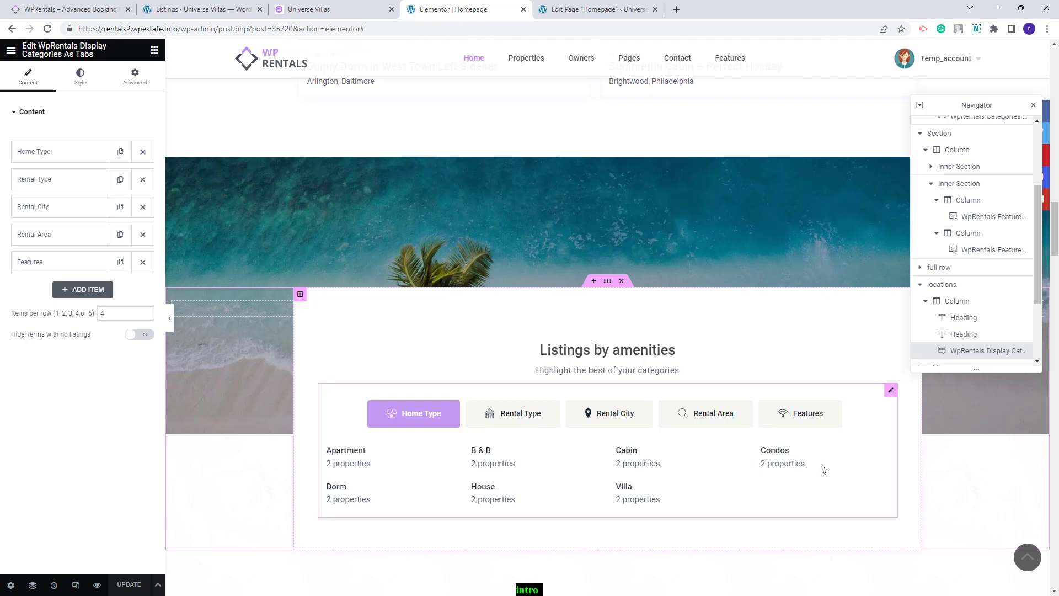
Inspect the Home Type tab's field source, collapse it, and select the locations section.
left_click(57, 153)
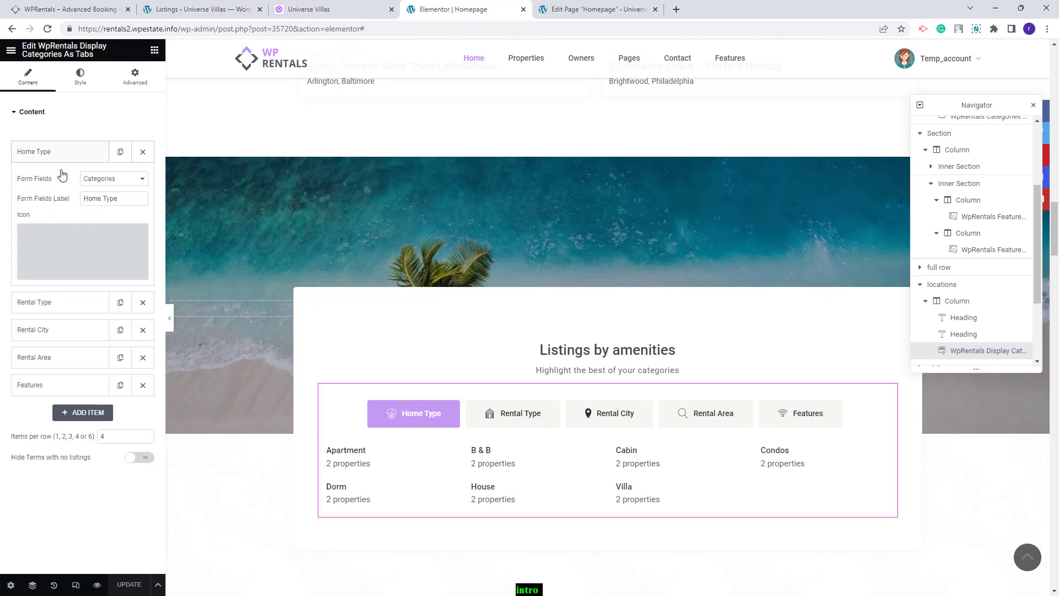
left_click(101, 185)
left_click(100, 184)
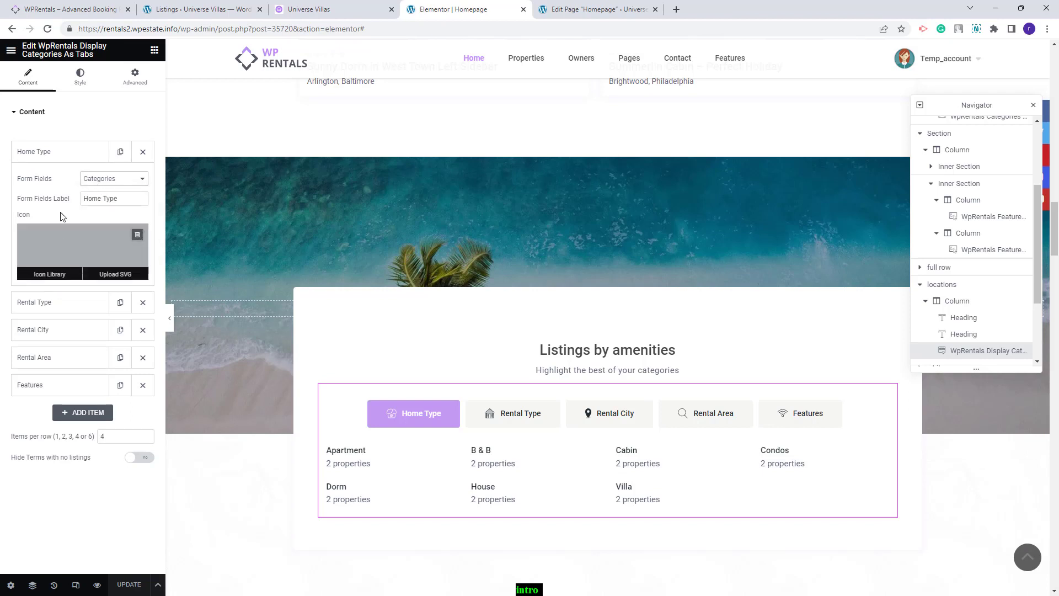
left_click(104, 150)
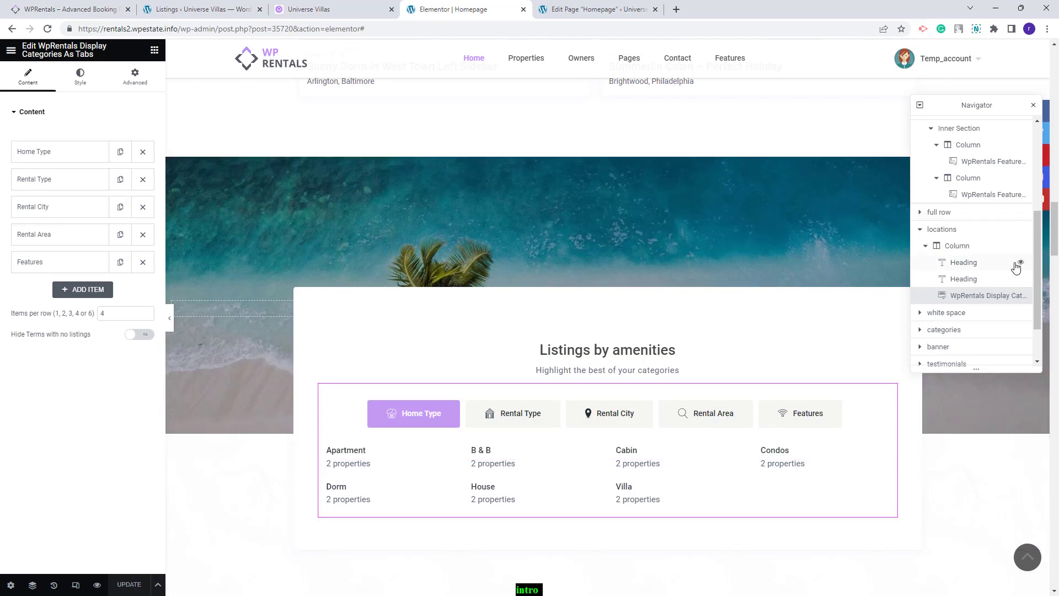
left_click(964, 234)
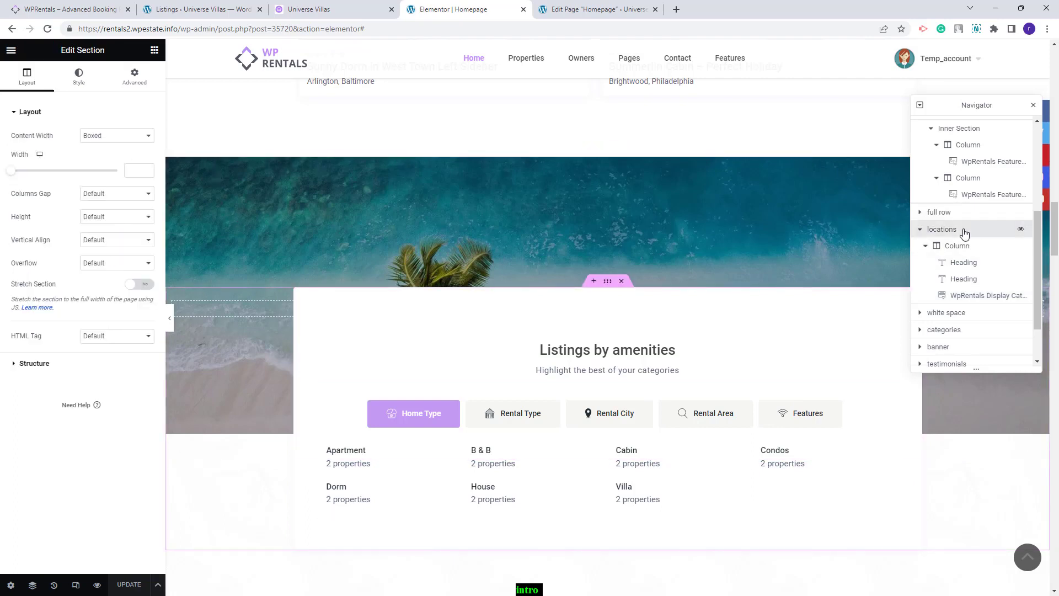
Lower the amenities section's top margin to -328 in the Advanced settings.
left_click(136, 83)
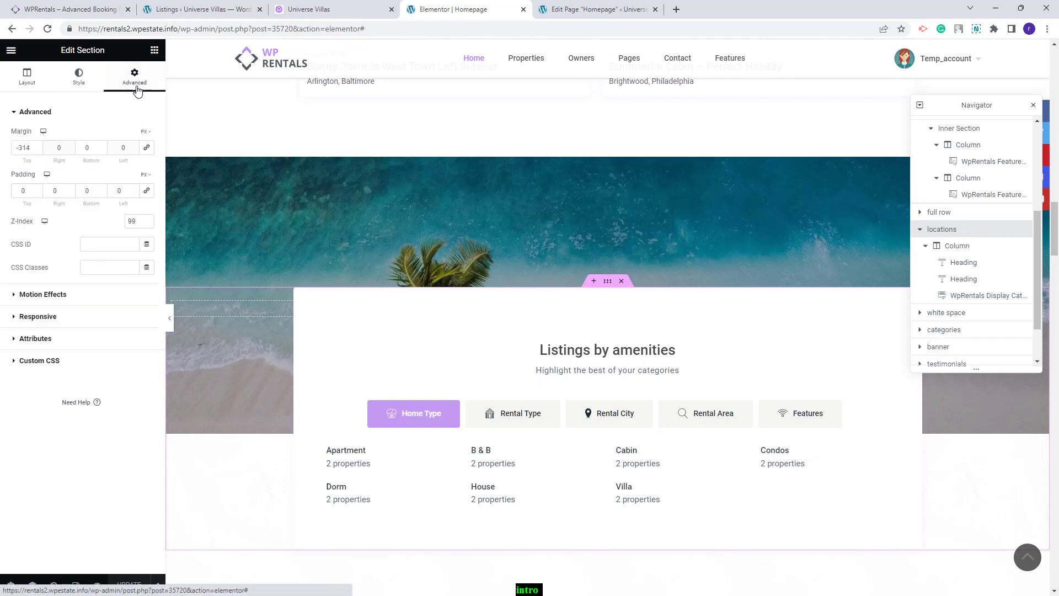
left_click(37, 150)
left_click(37, 150)
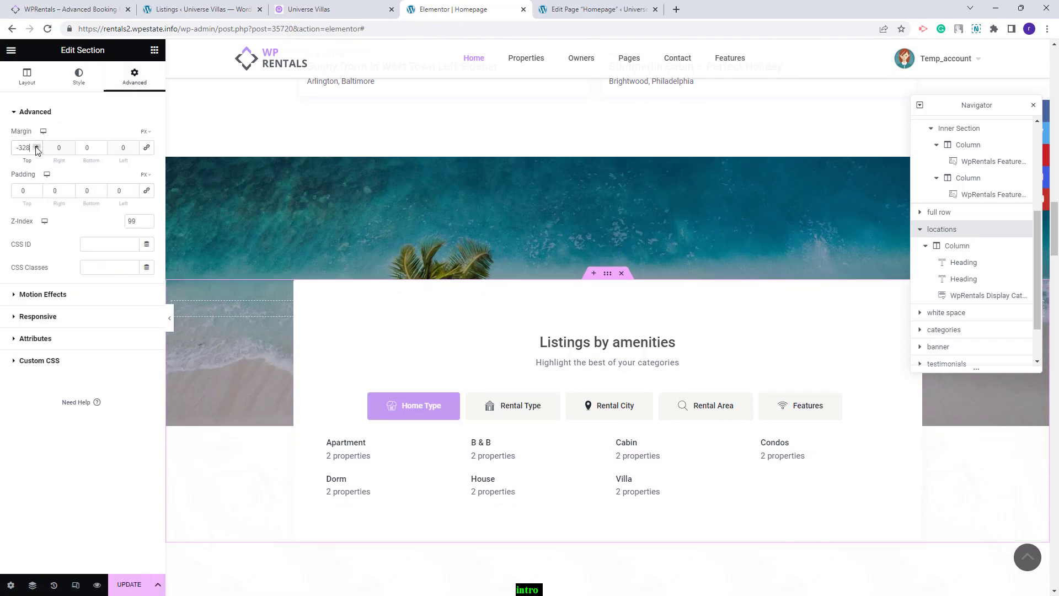
Set the white space section's top margin to -200, then select the categories section.
left_click(939, 313)
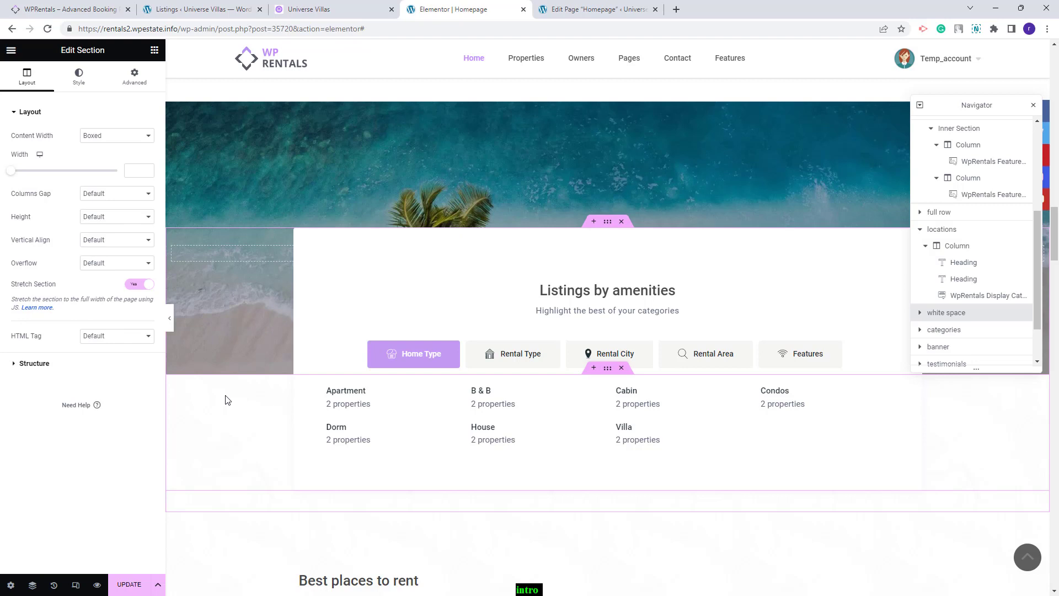
left_click(133, 78)
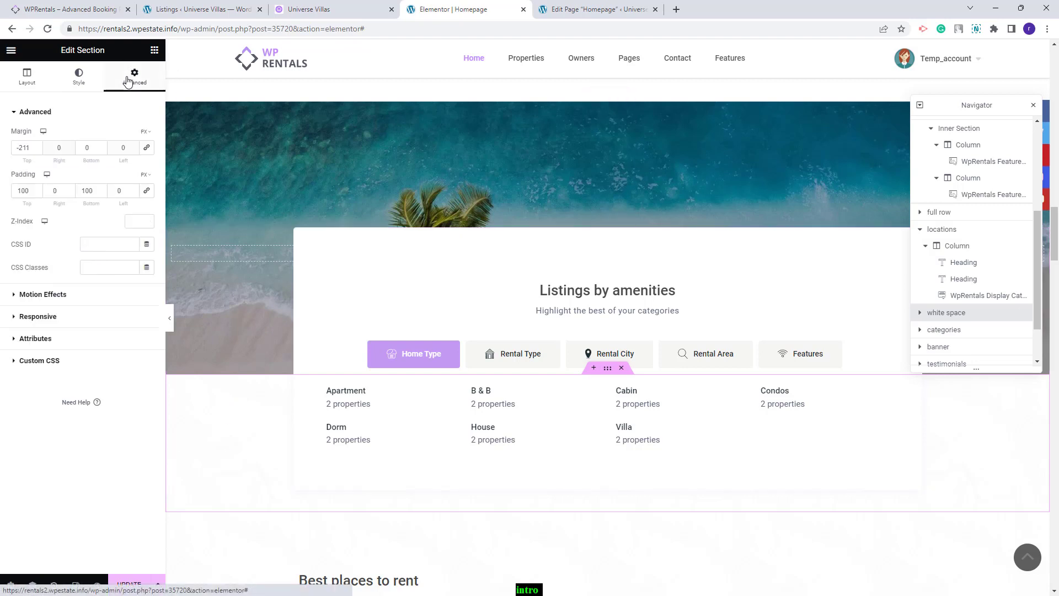
left_click(37, 150)
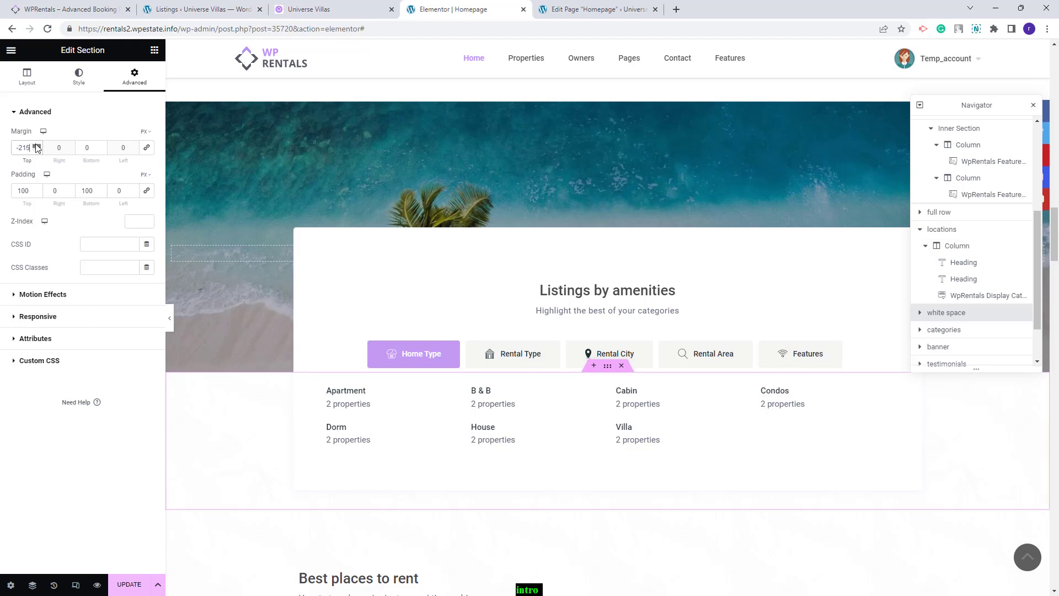
left_click_drag(37, 145, 36, 145)
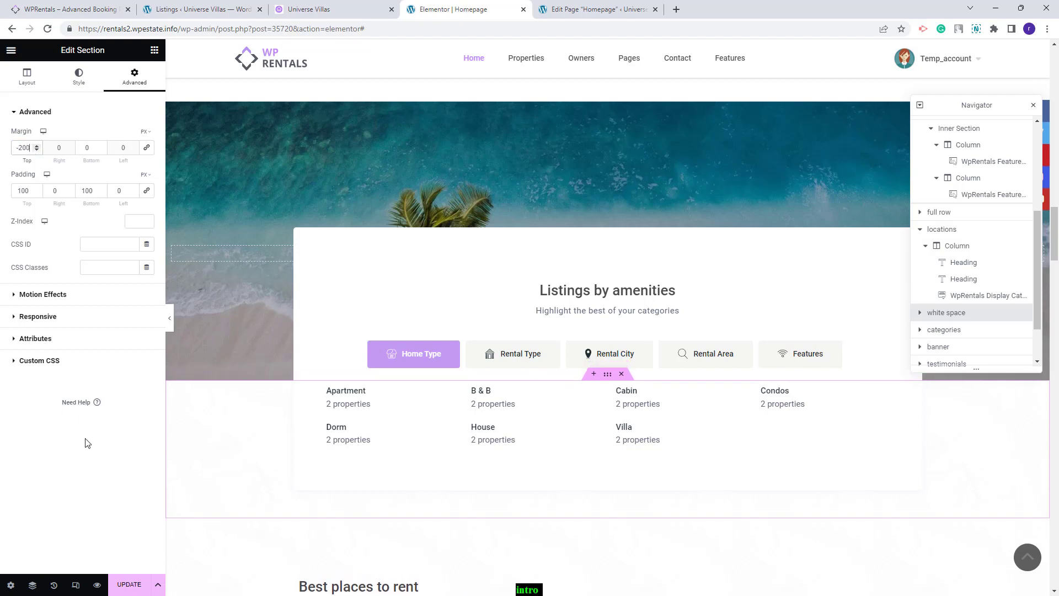
left_click(262, 414)
scroll(769, 353, "down", 7)
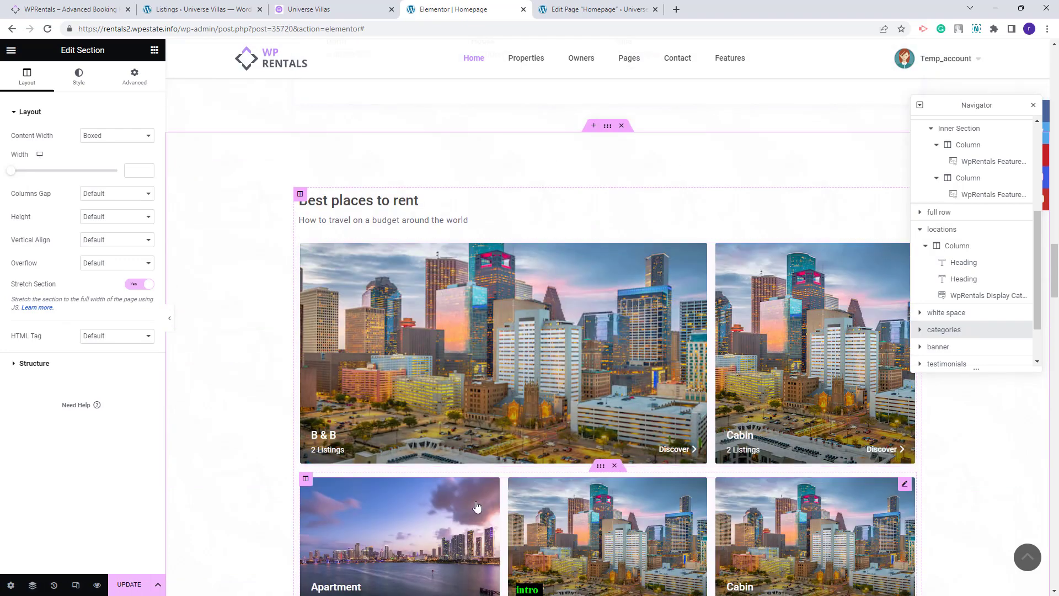
Check the Best places to rent grid's Pick Categories options, then select the Verified owners row.
left_click(318, 374)
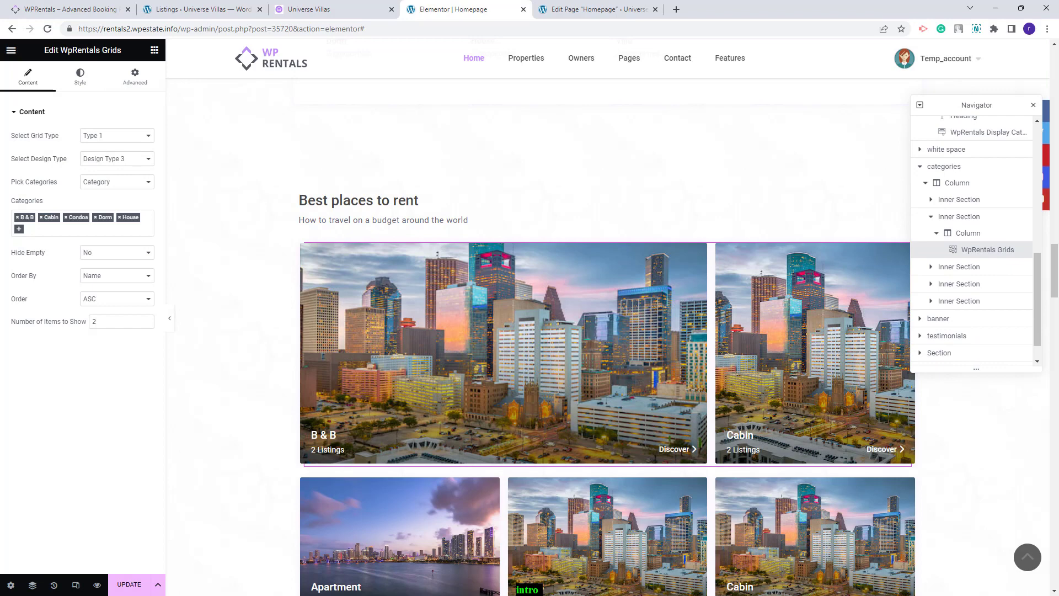
left_click(123, 182)
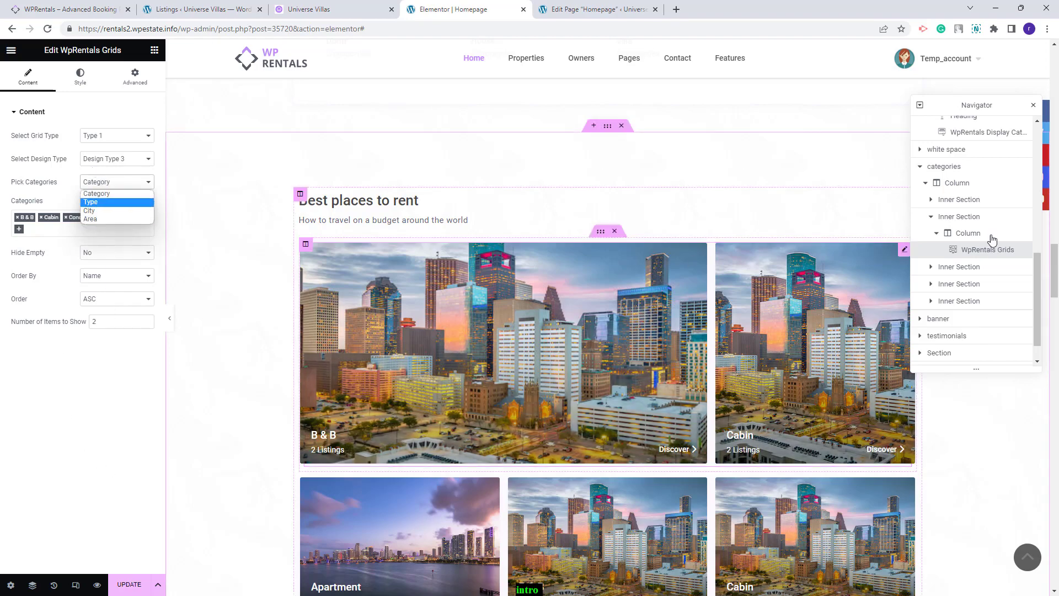
left_click(959, 266)
scroll(757, 334, "down", 4)
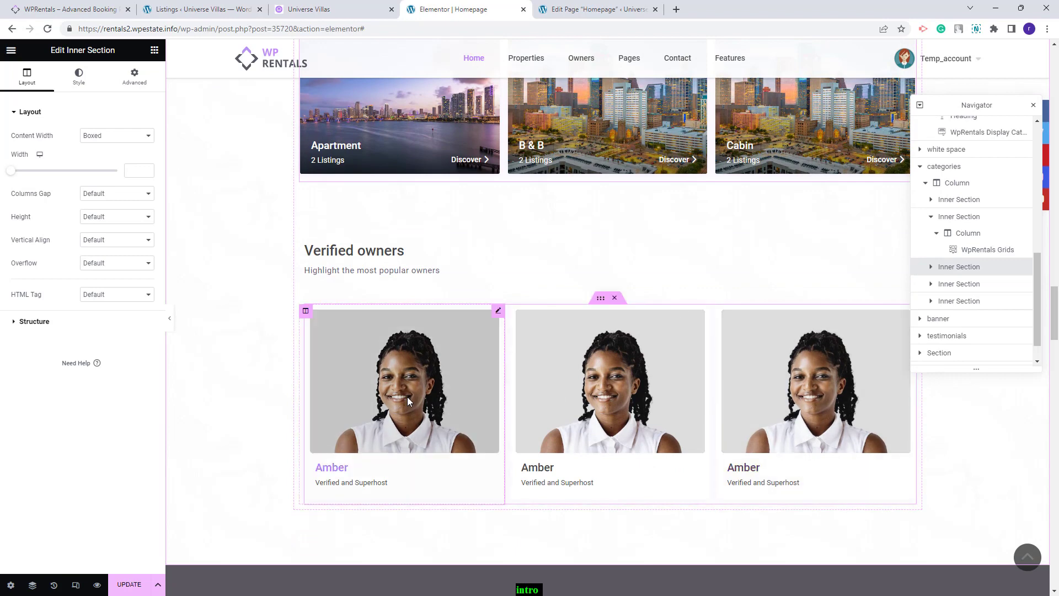
Inspect the first Verified owners card's Owner Id, then switch to the Listings admin tab.
left_click(469, 483)
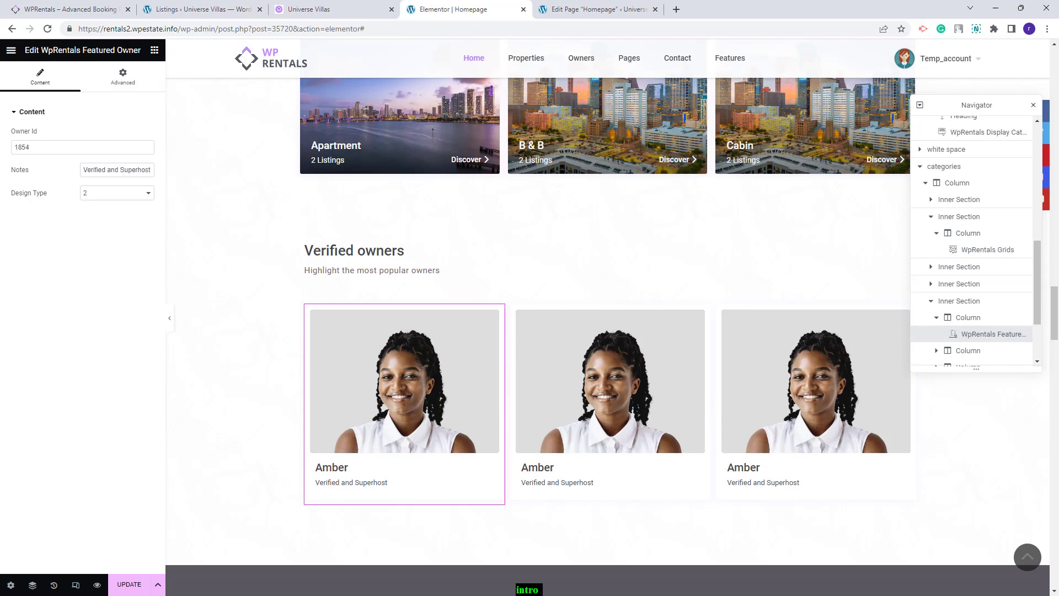
left_click(54, 145)
left_click(199, 15)
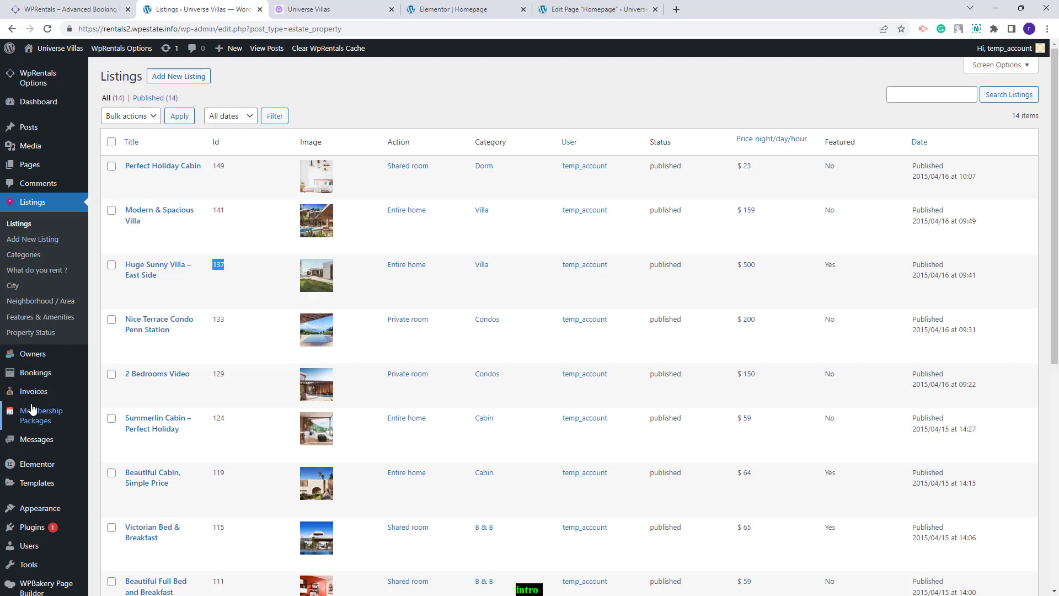
Compare the three owners' IDs in the admin Owners list.
left_click(31, 356)
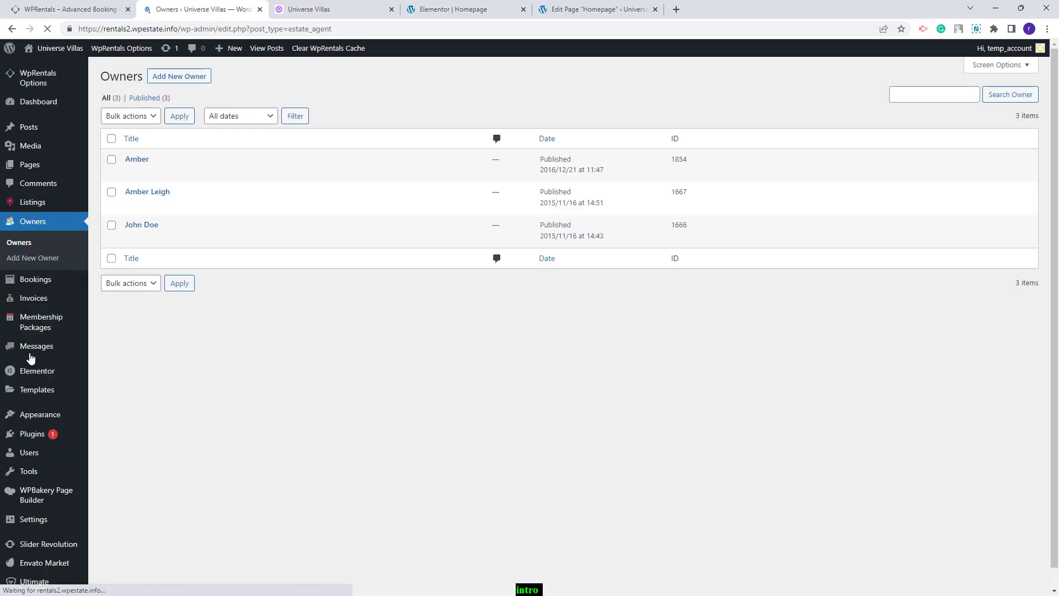
double_click(679, 160)
double_click(679, 192)
left_click_drag(699, 228, 651, 231)
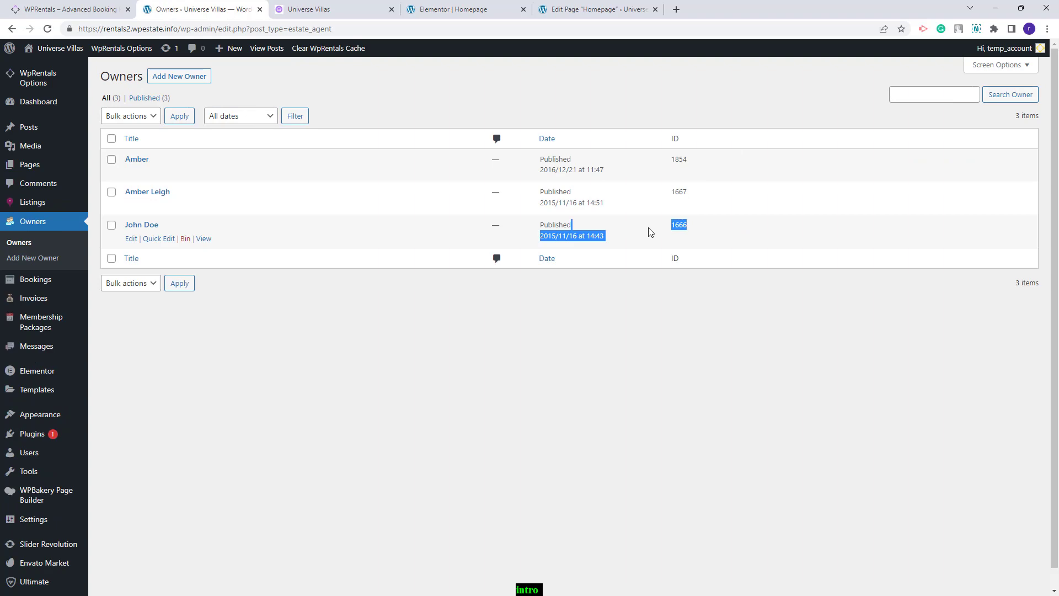
Return to the Elementor homepage editor and select the middle Verified owners column.
left_click(453, 9)
left_click(621, 312)
scroll(623, 326, "down", 4)
scroll(627, 338, "down", 3)
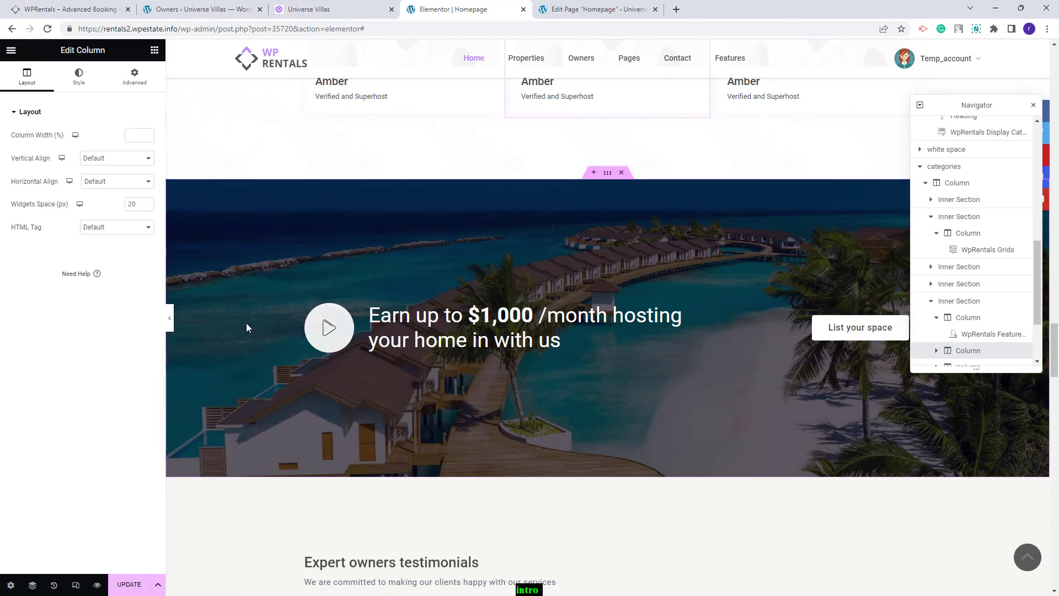
Review the banner's background, heading, video play button and List your space button settings.
left_click(80, 88)
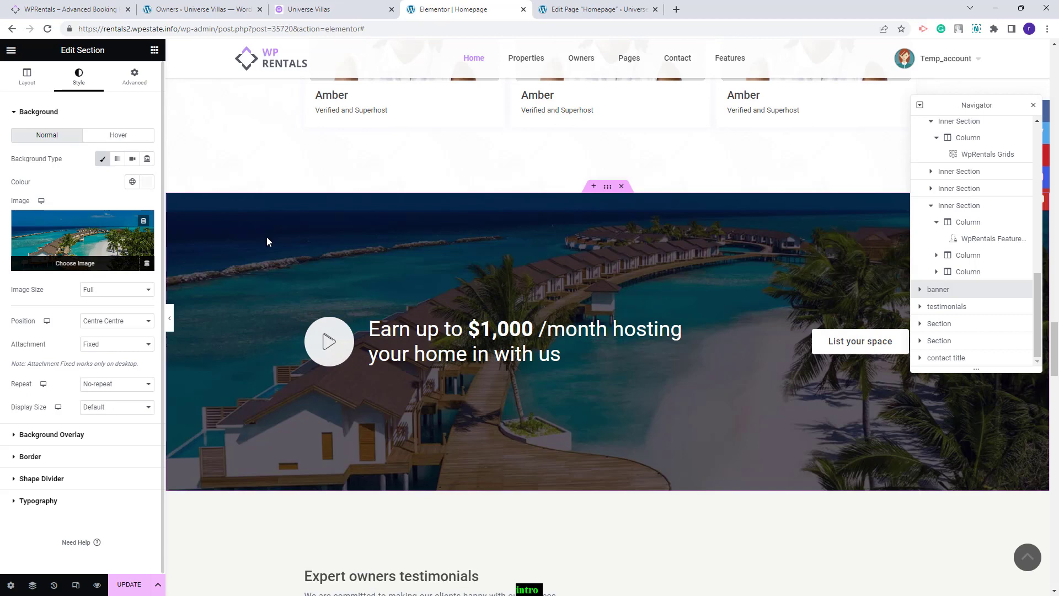
left_click(562, 354)
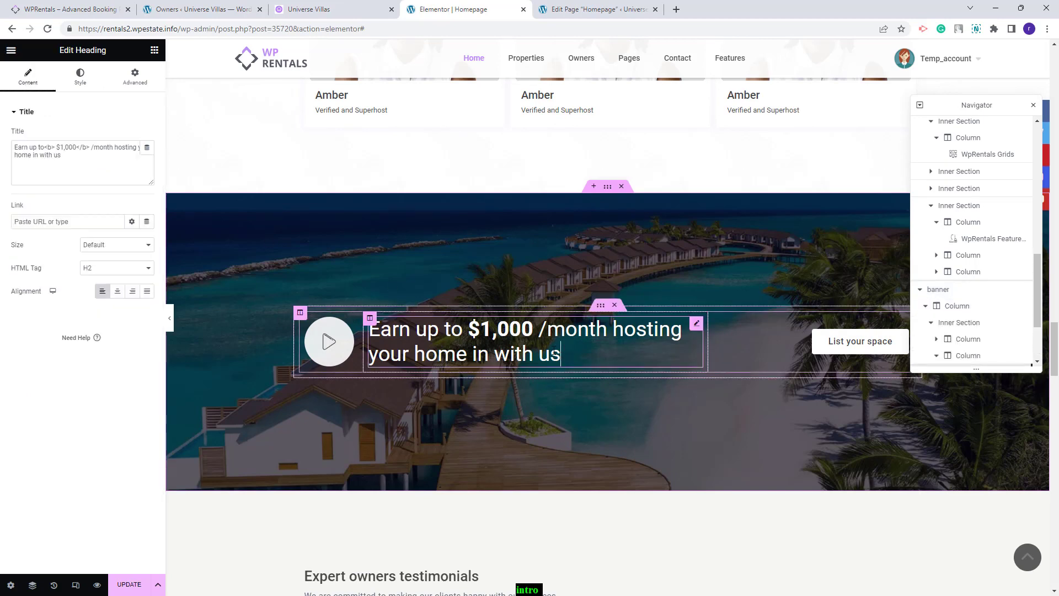
left_click(349, 366)
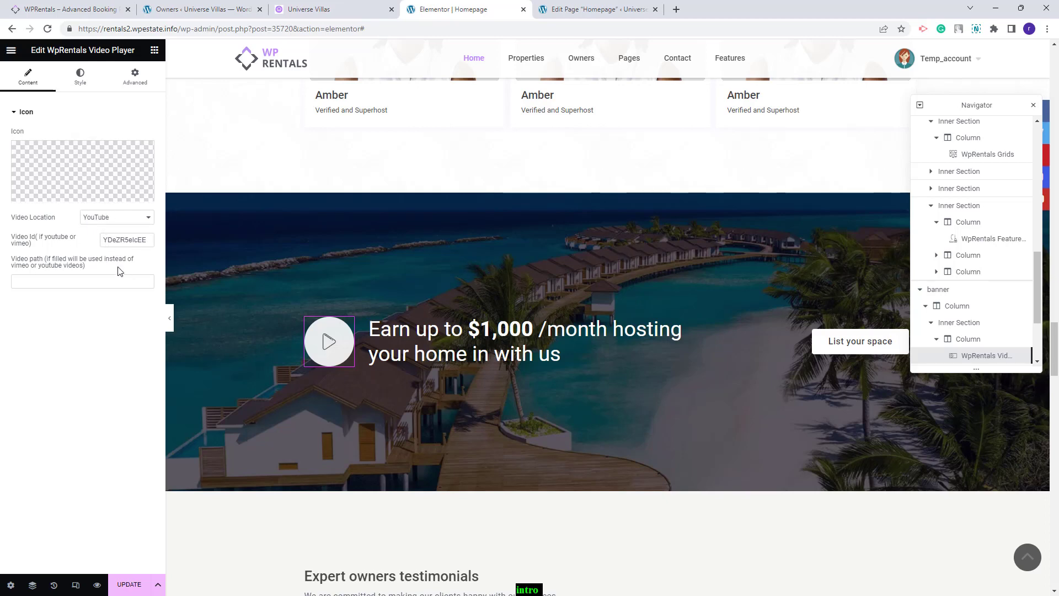
left_click(823, 348)
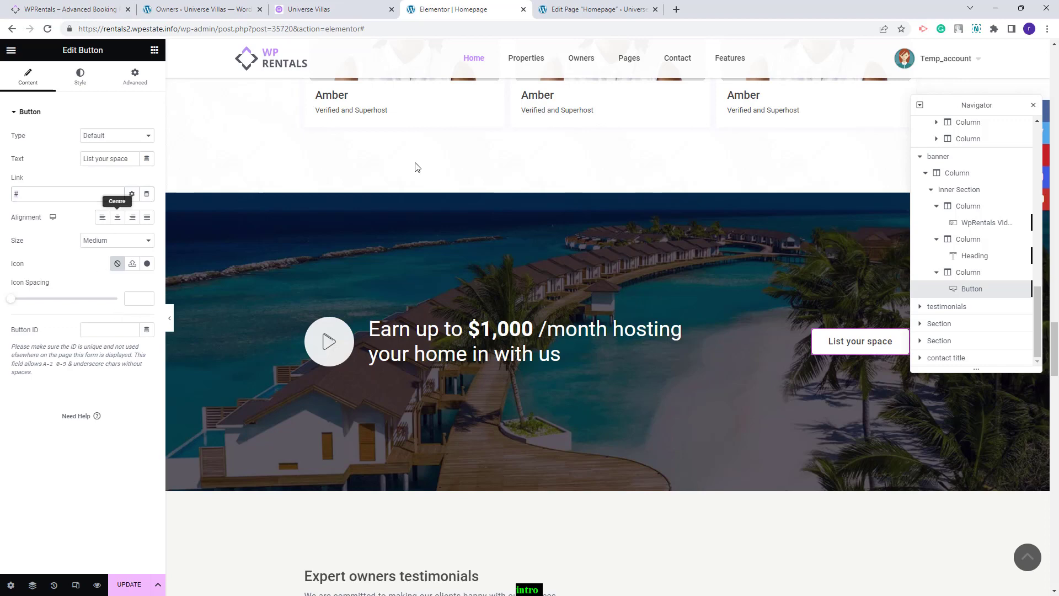
left_click(947, 306)
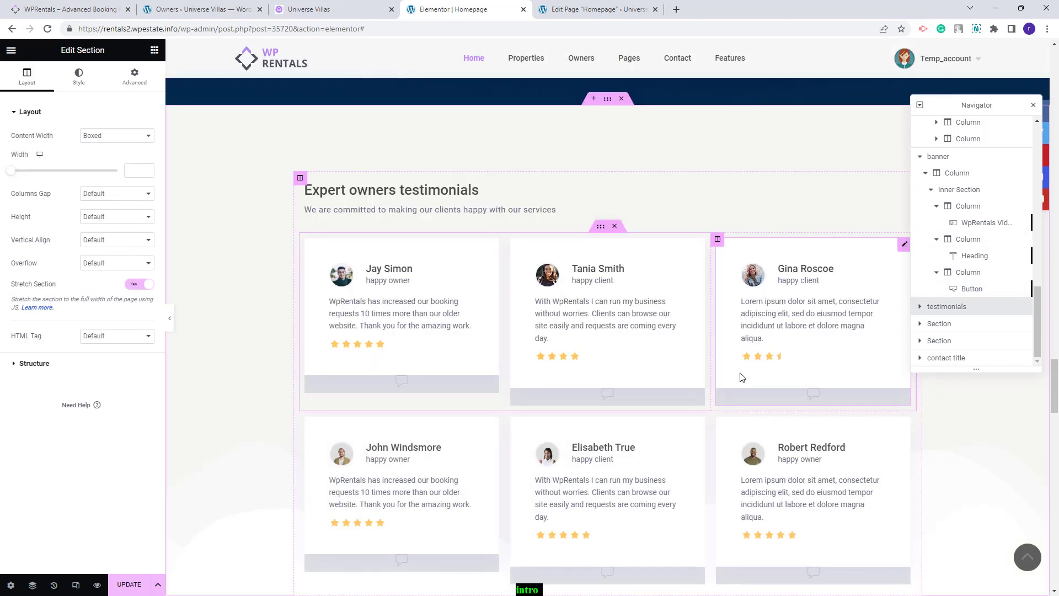
Review all four testimonial cards' settings, then select the Complete solution for owners section.
left_click(475, 271)
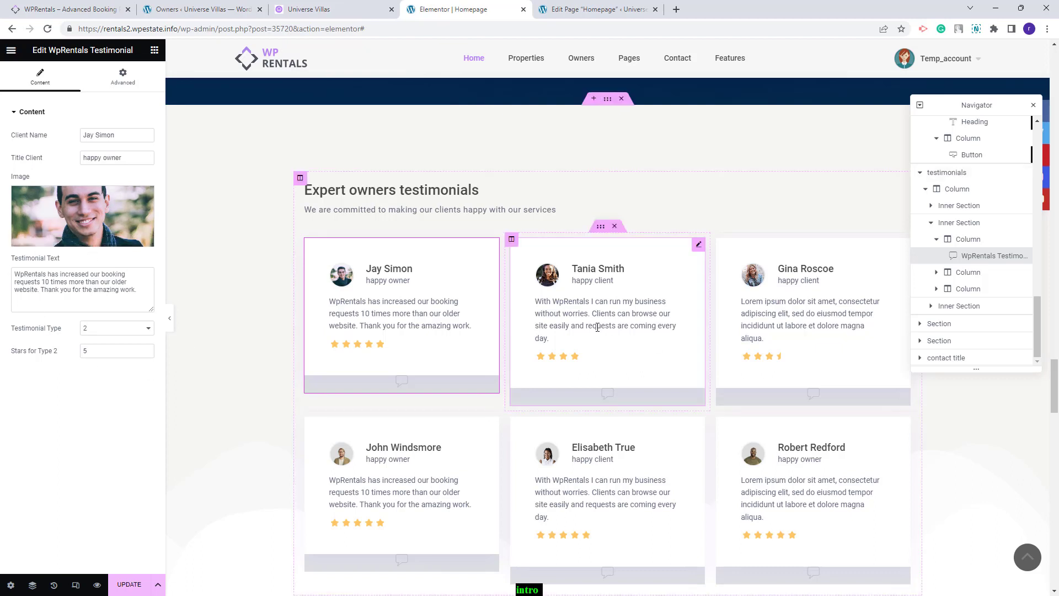
left_click(849, 382)
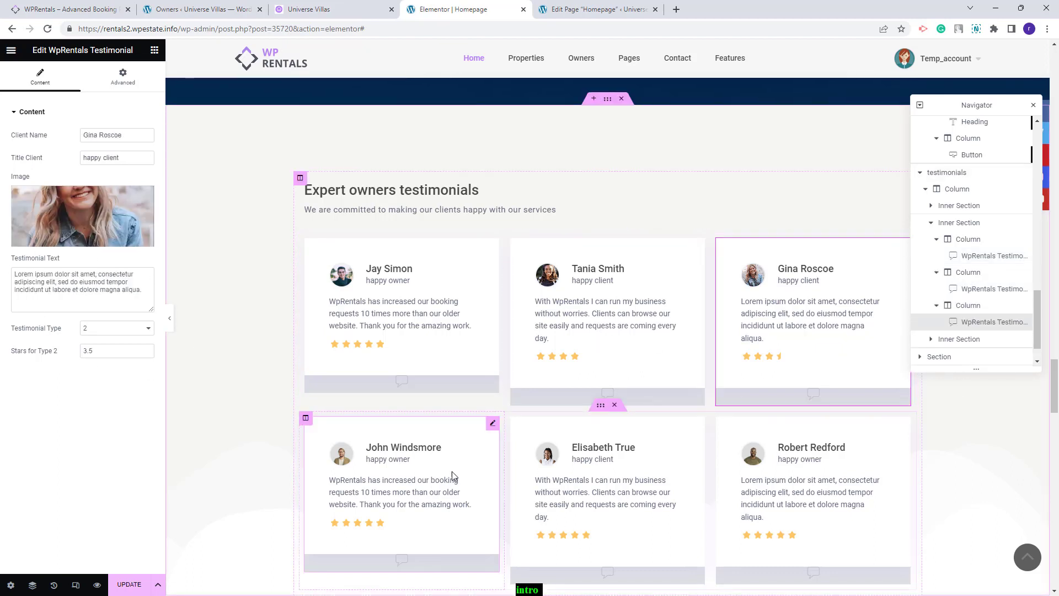
left_click(651, 475)
left_click(882, 473)
scroll(800, 453, "down", 3)
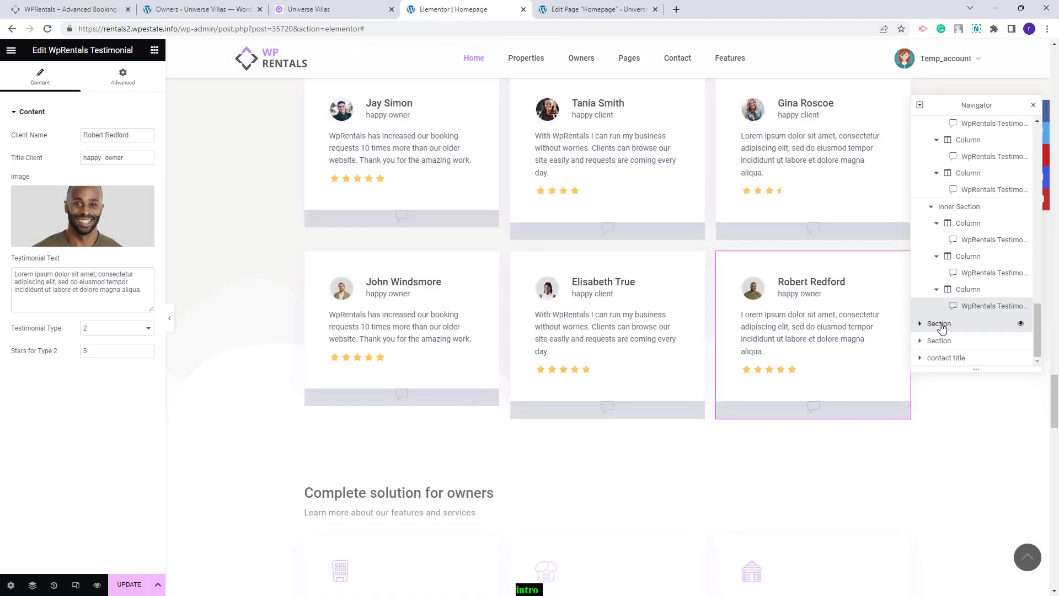
left_click(700, 432)
scroll(703, 430, "down", 4)
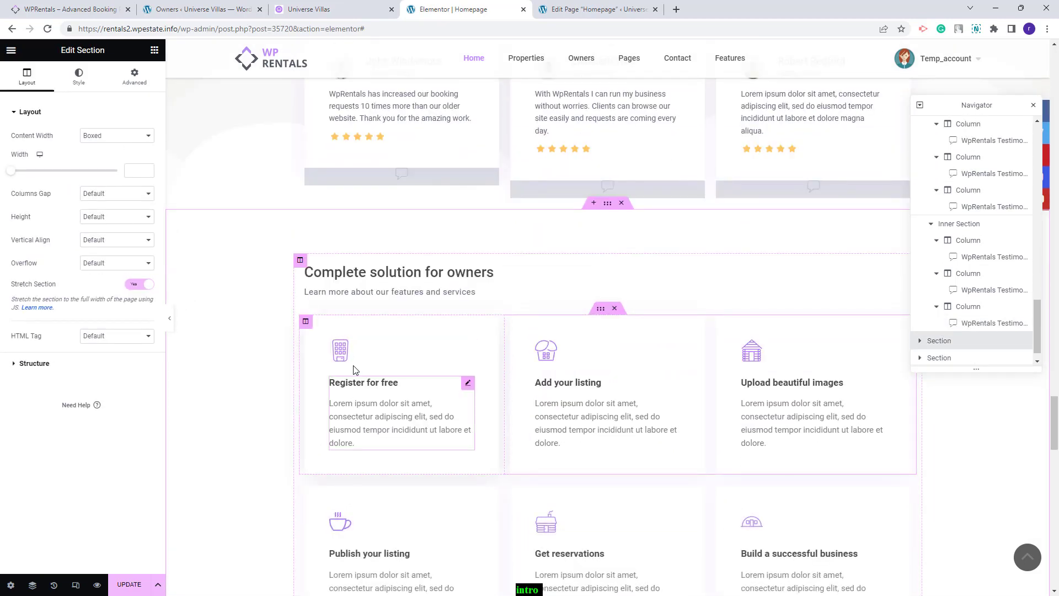
Review the Register for free feature box's icon and description.
left_click(362, 350)
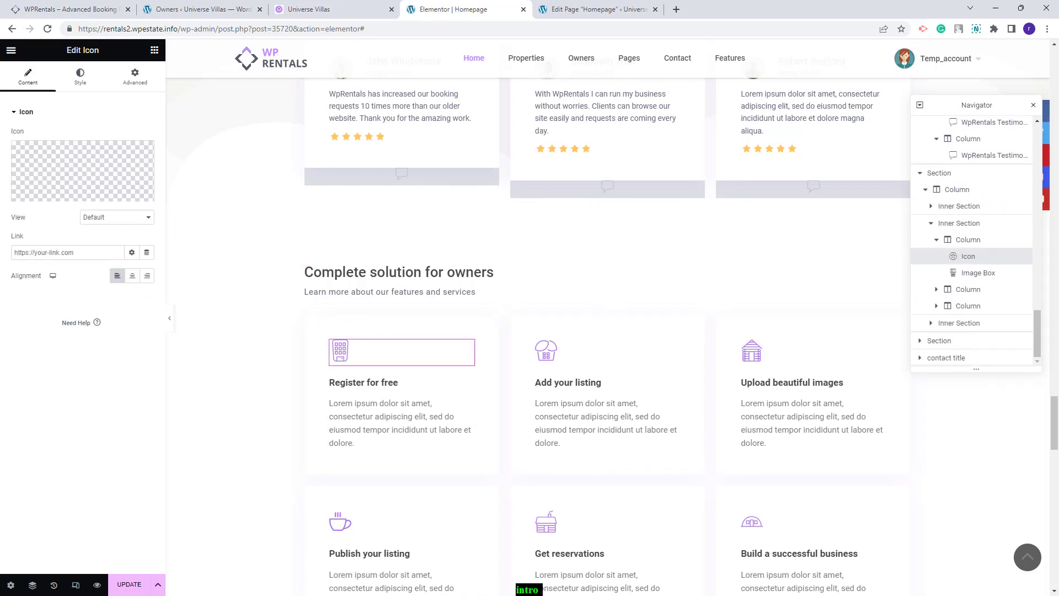
mouse_move(72, 193)
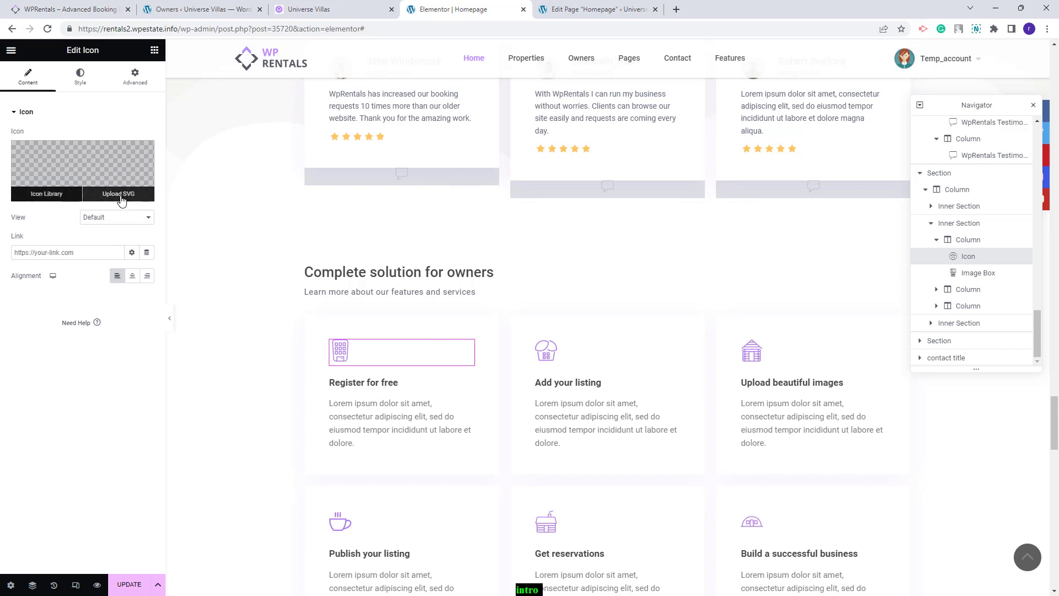
left_click(364, 434)
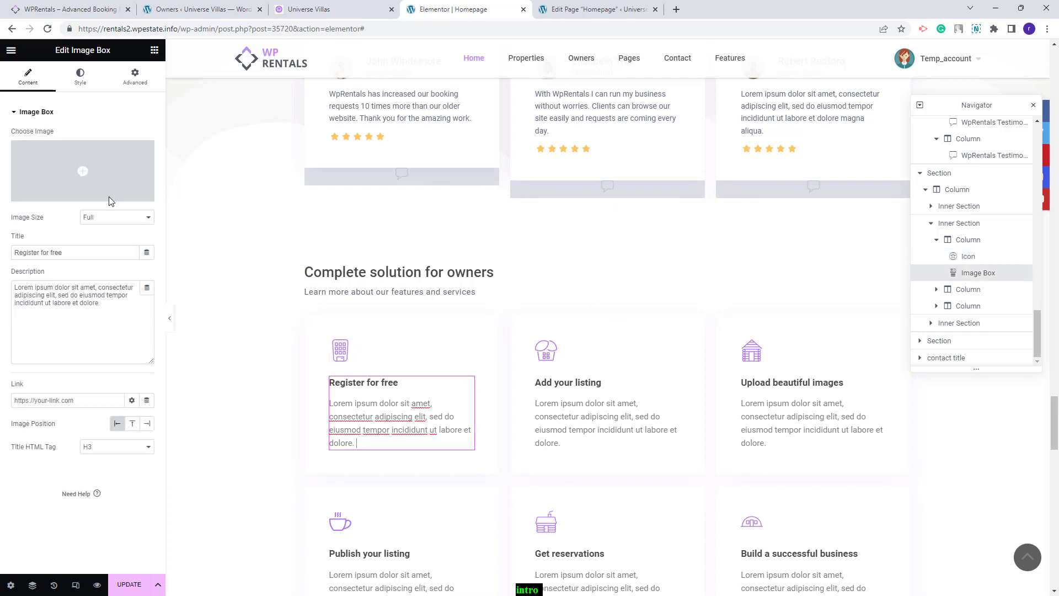
left_click_drag(108, 309, 15, 284)
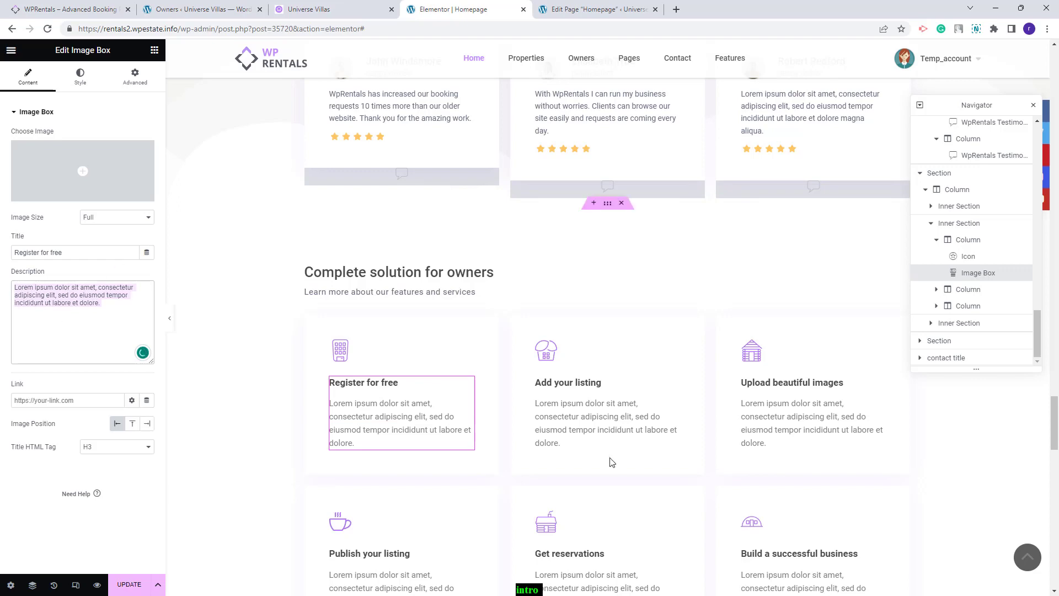
Select the Add your listing feature box, then the Travel guide expert blog section.
left_click(586, 421)
scroll(819, 413, "down", 3)
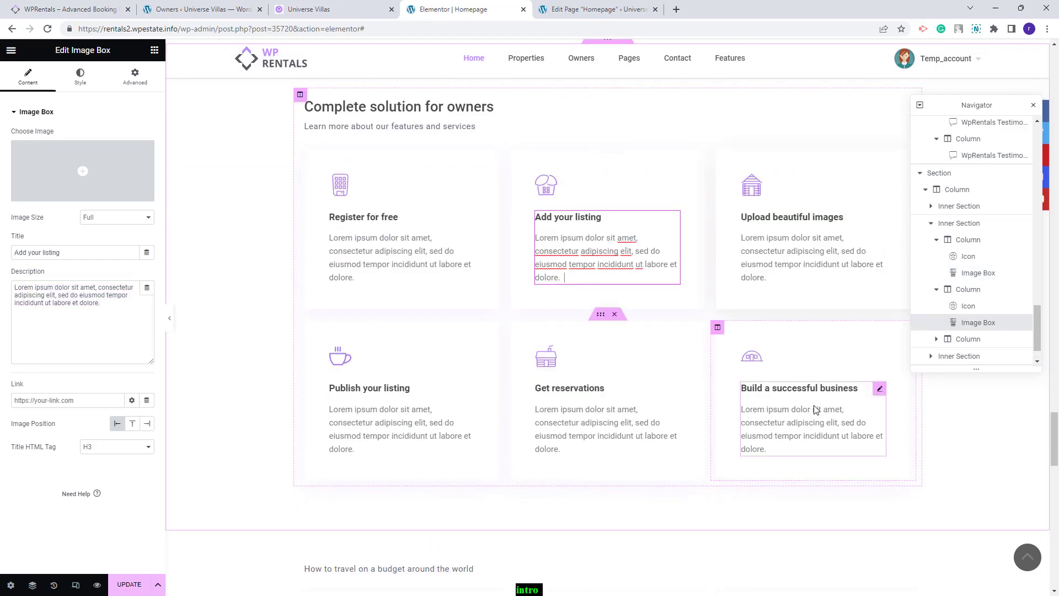
scroll(661, 450, "down", 6)
left_click(711, 411)
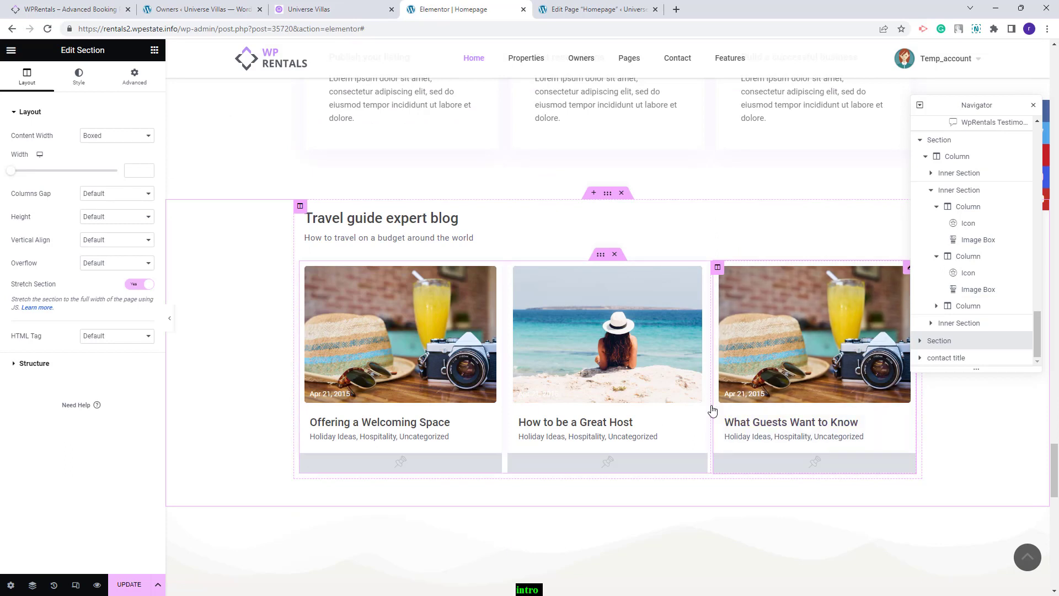
Confirm the Offering a Welcoming Space blog card uses article ID 220, then return to Owners.
left_click(485, 435)
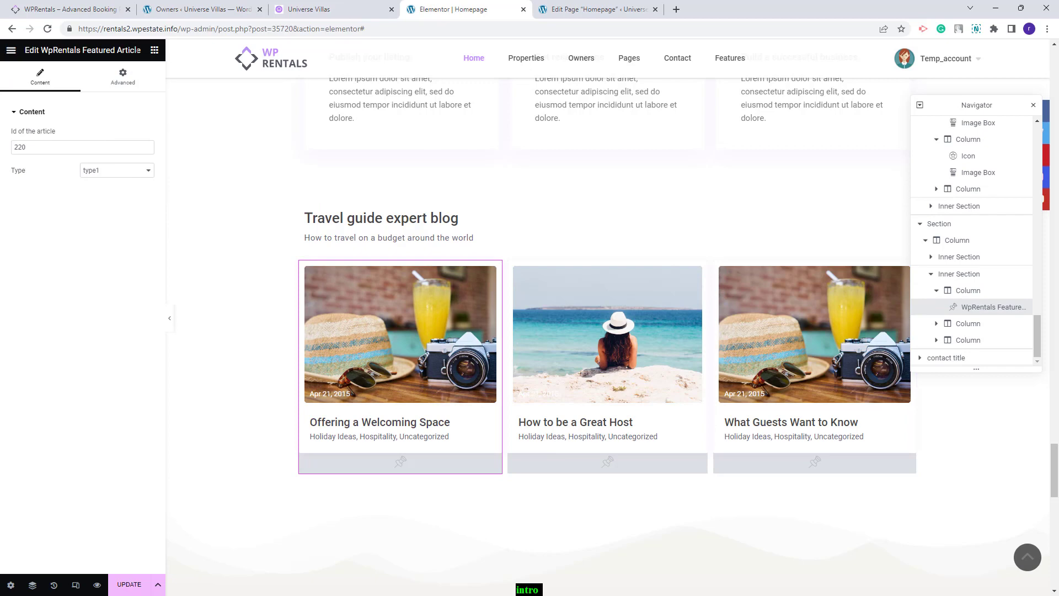
left_click(37, 147)
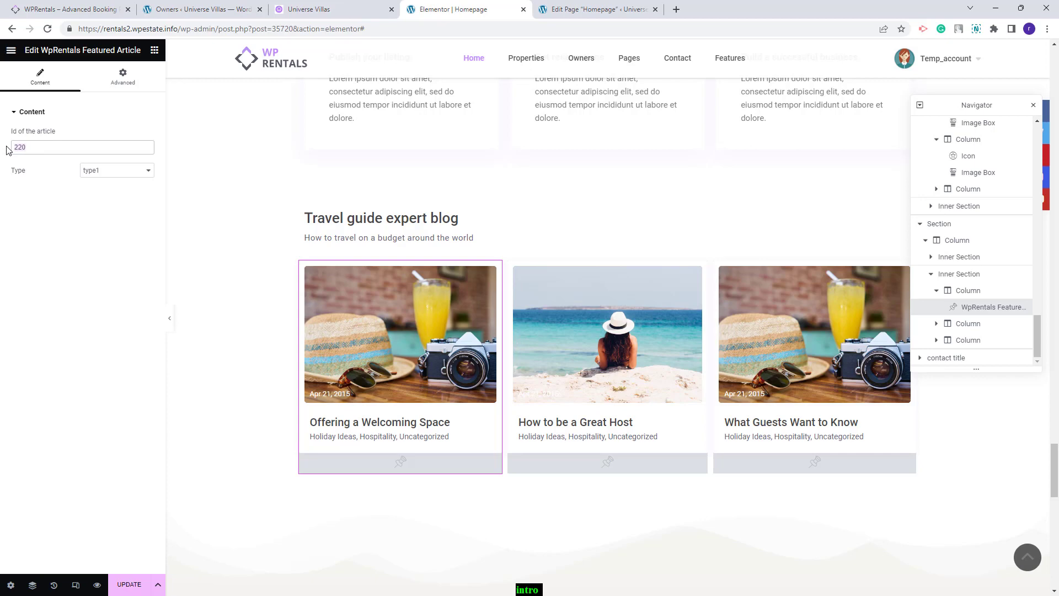
left_click(168, 6)
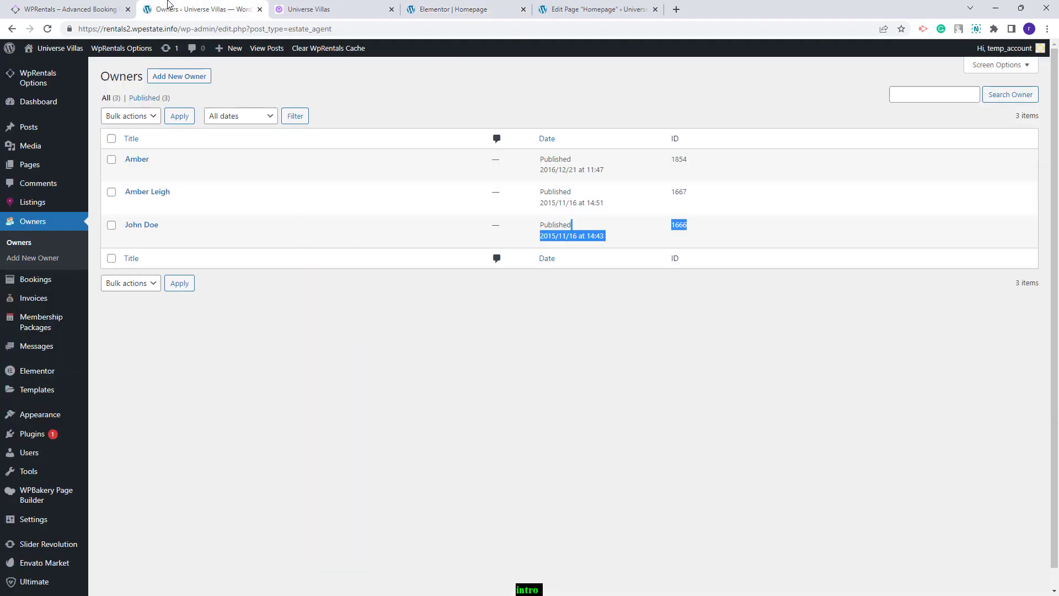
Look up post IDs in All Posts, then return to the Elementor homepage editor.
left_click(29, 129)
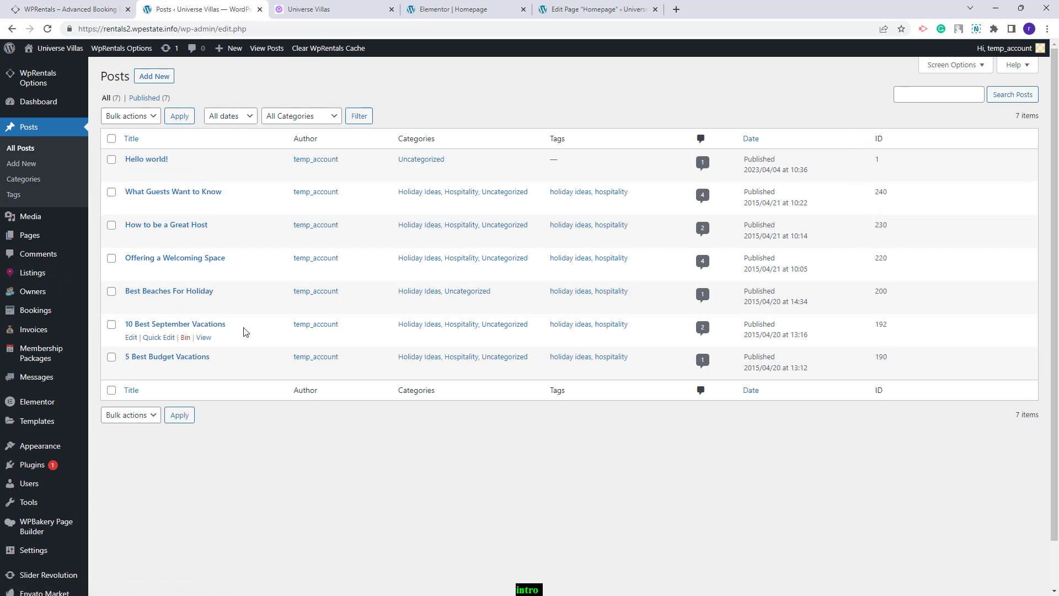
left_click(450, 10)
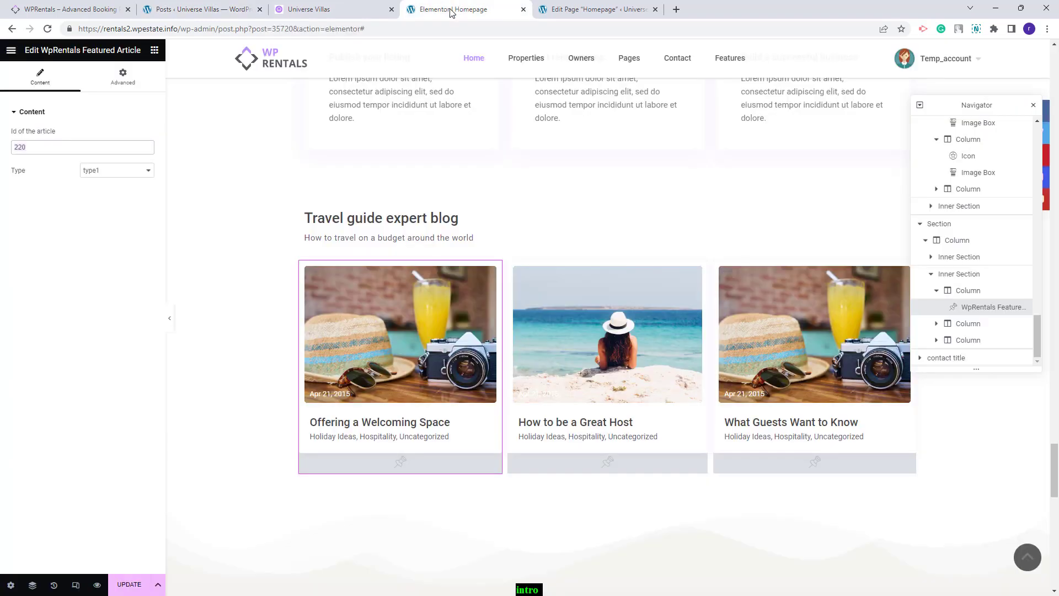
Show the contact photo column's background style: classic image, Full size, Centre Centre, No-repeat, Cover.
left_click(551, 196)
scroll(627, 313, "down", 6)
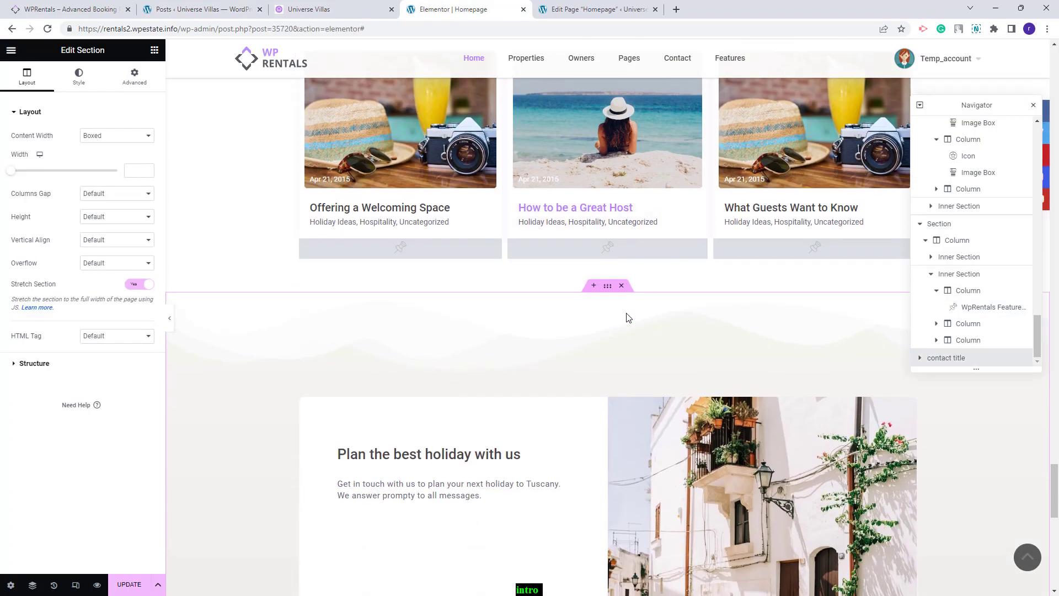
scroll(627, 313, "down", 1)
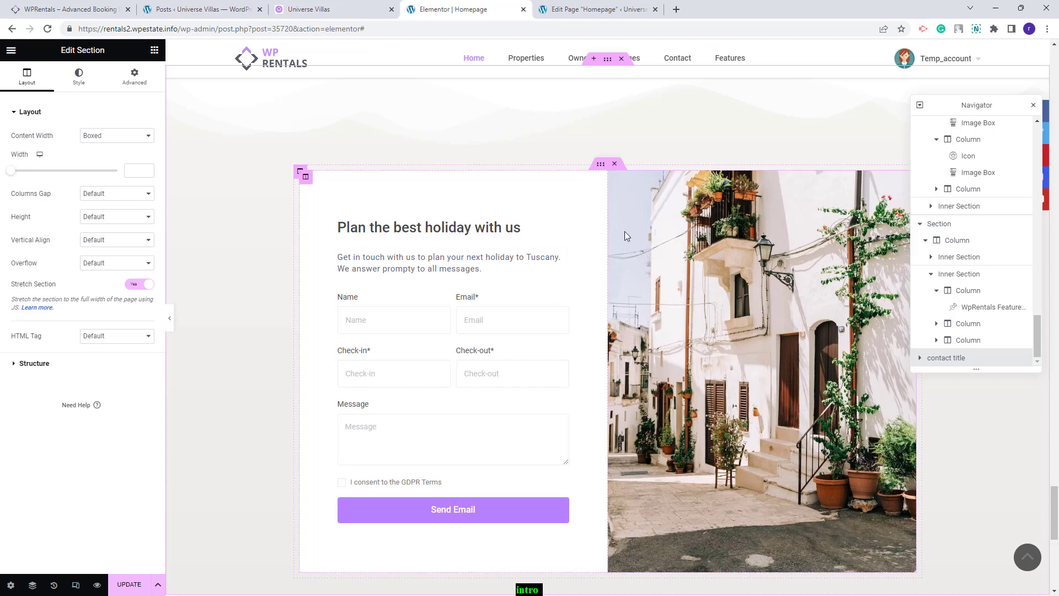
left_click(397, 320)
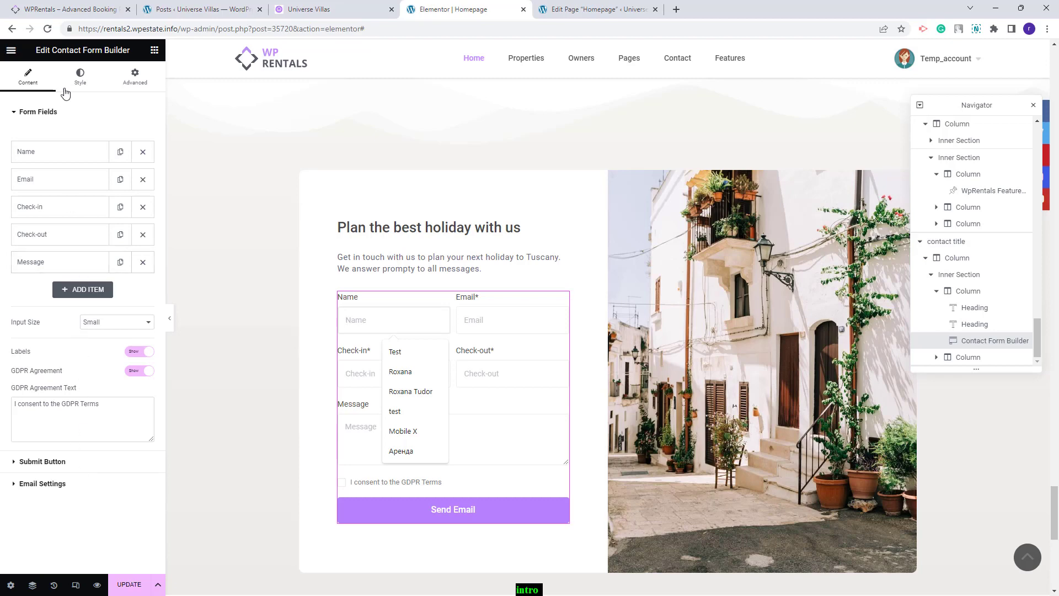
left_click(967, 357)
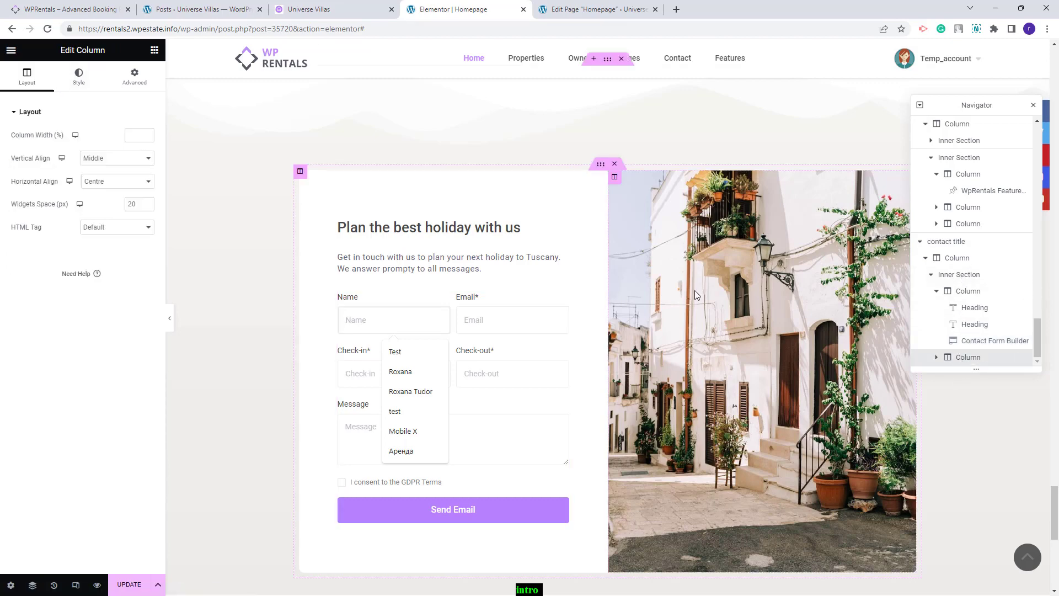
left_click(76, 80)
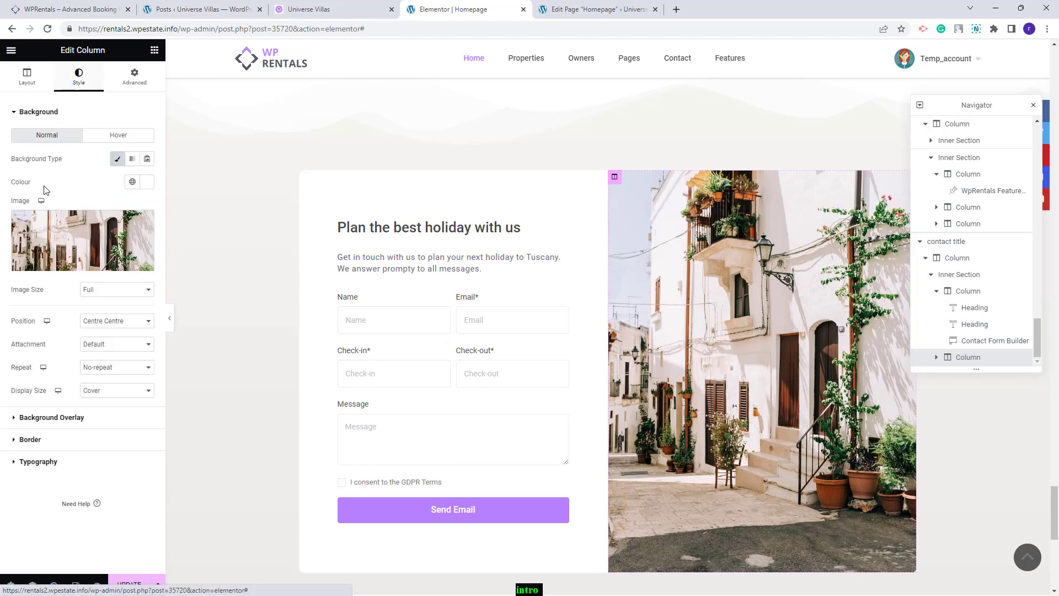
mouse_move(143, 224)
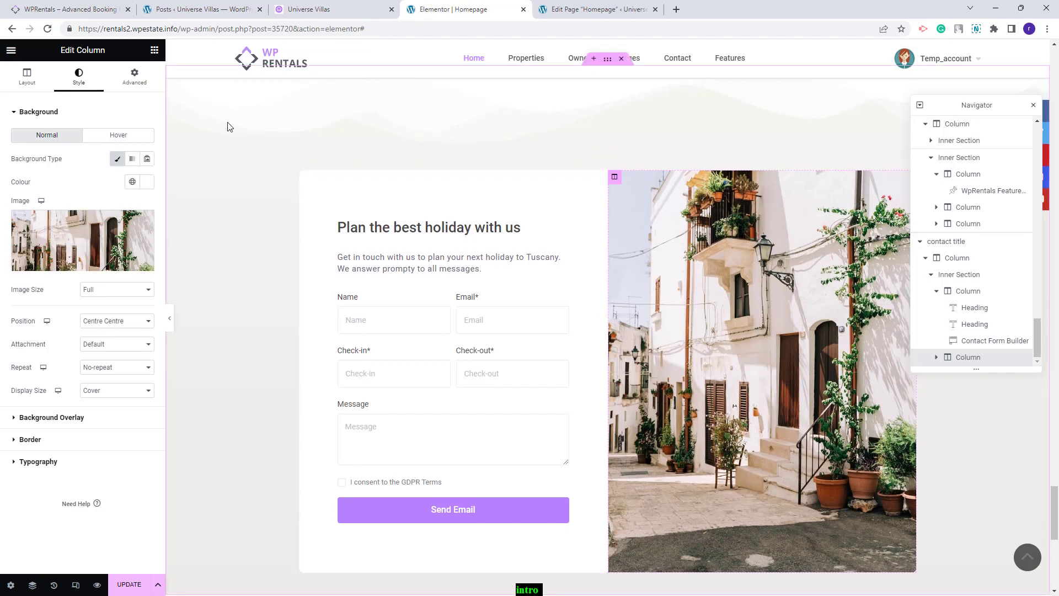
Open the Shape Divider style settings for the contact title section.
left_click(966, 247)
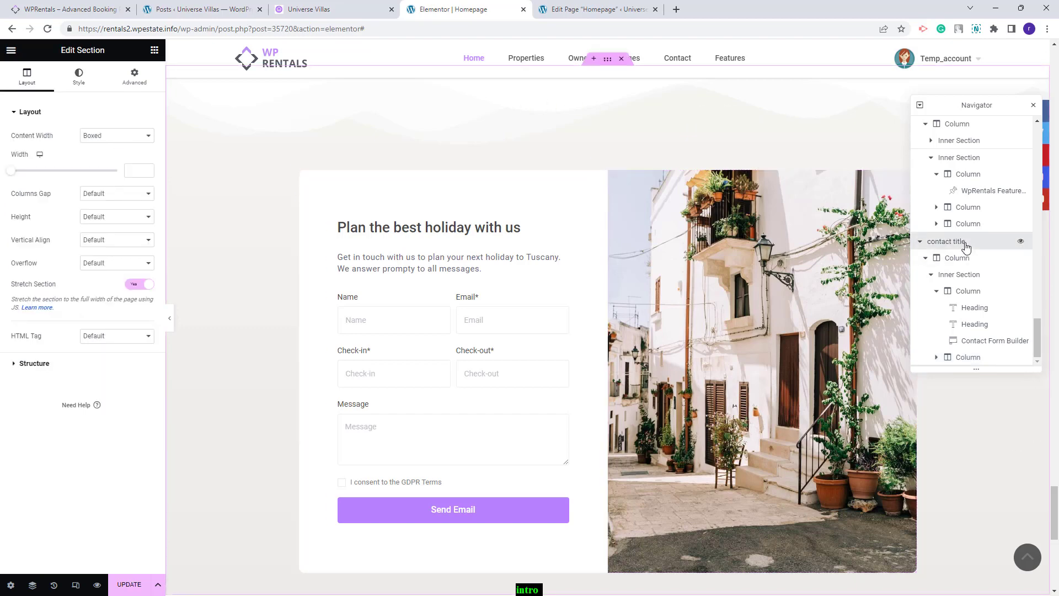
left_click(82, 83)
left_click(47, 404)
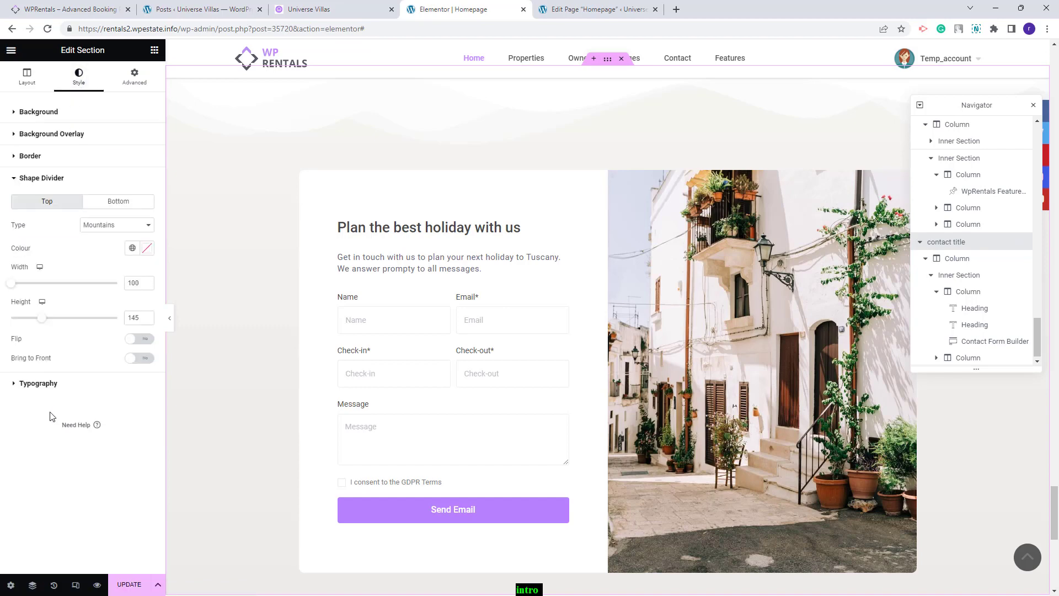
Try None and Drops as the top divider, keep Mountains, then view the live demo site.
left_click(105, 229)
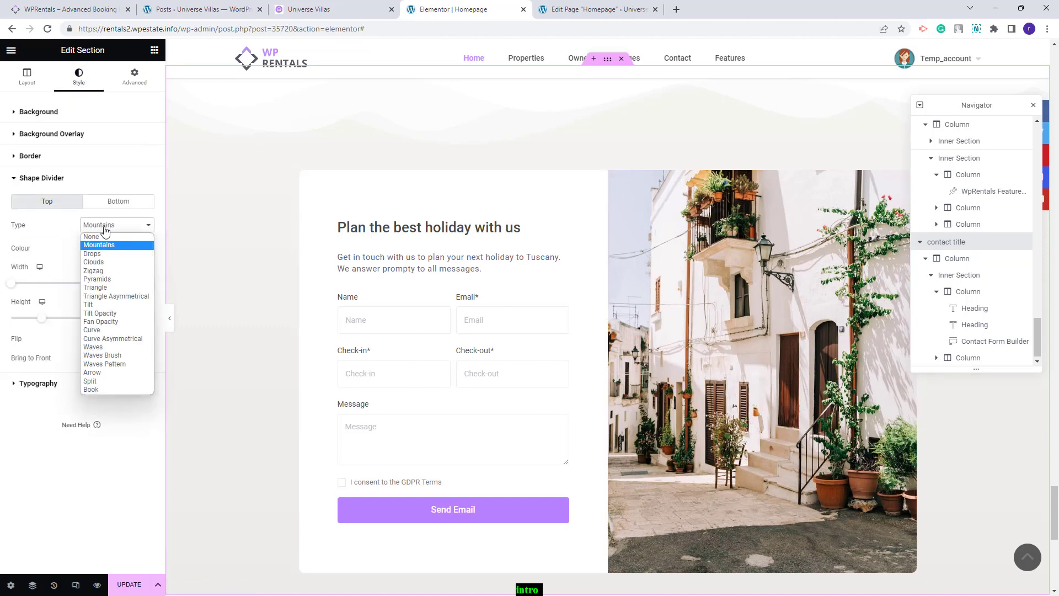
left_click(102, 237)
left_click(112, 226)
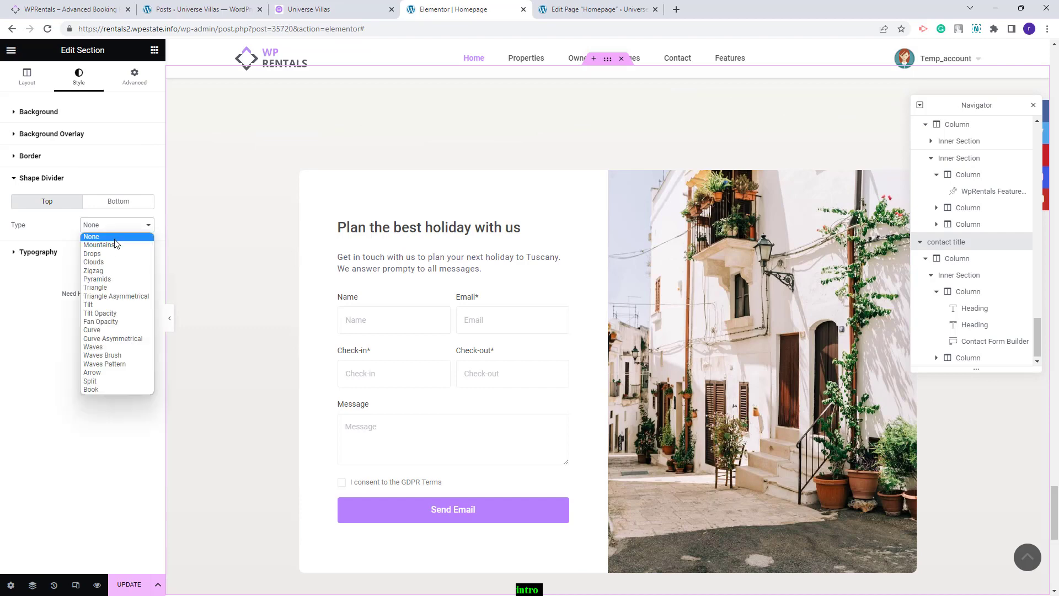
left_click(100, 255)
left_click(114, 220)
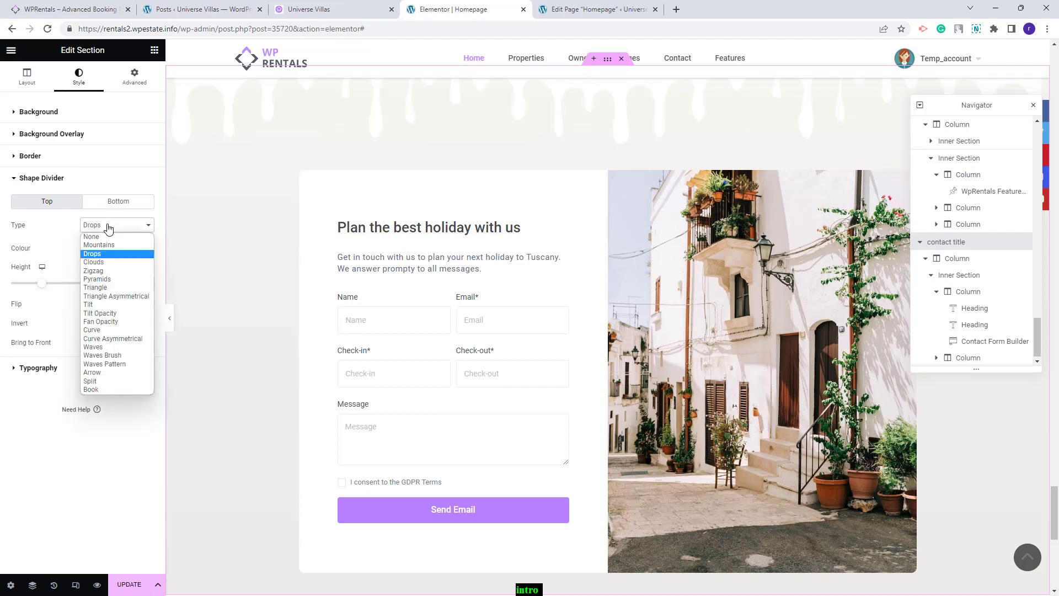
left_click(105, 246)
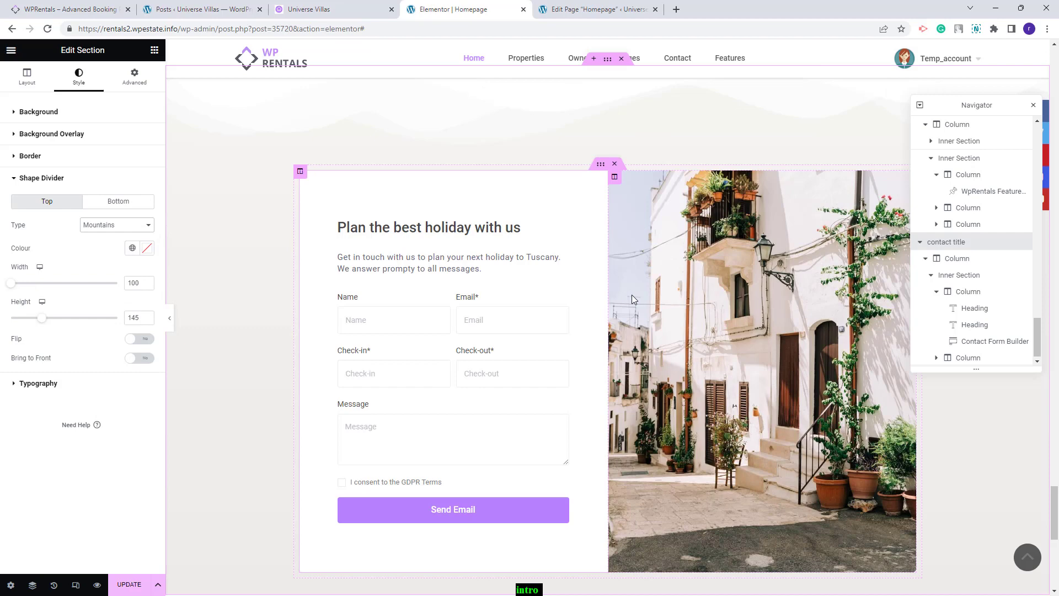
key("ctrl+1")
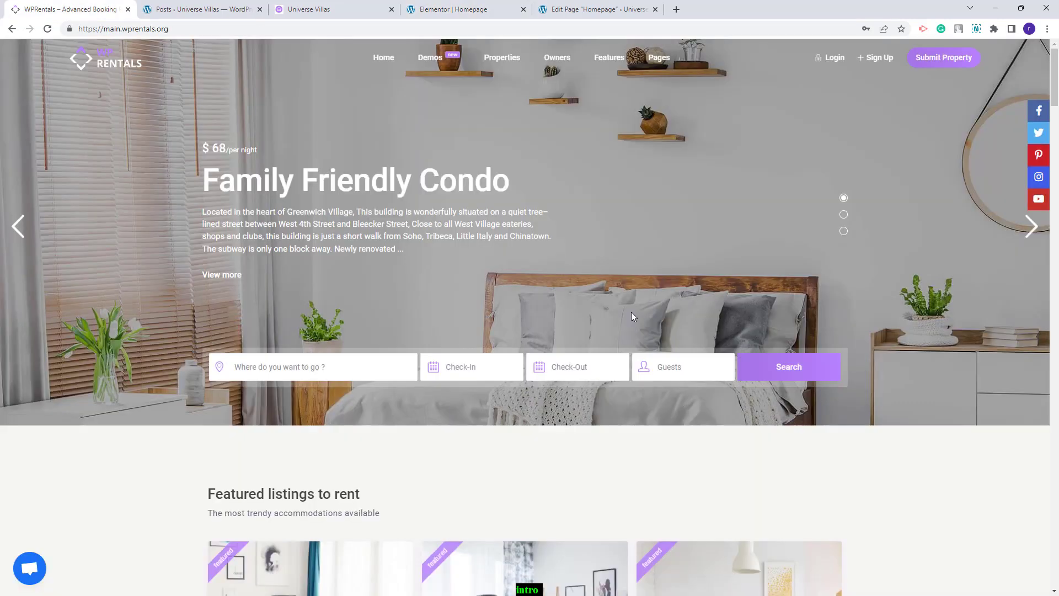